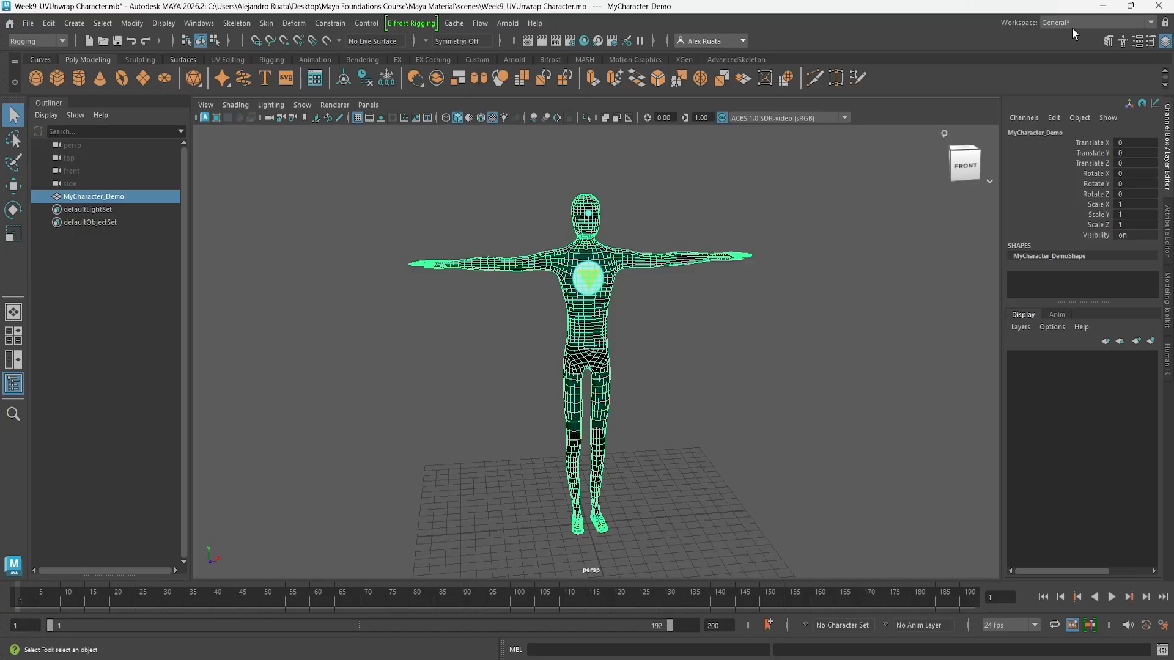
Step: Switch to the UV Editing workspace and display the character's UV shells with shading and distortion shading
click(1073, 24)
click(1070, 104)
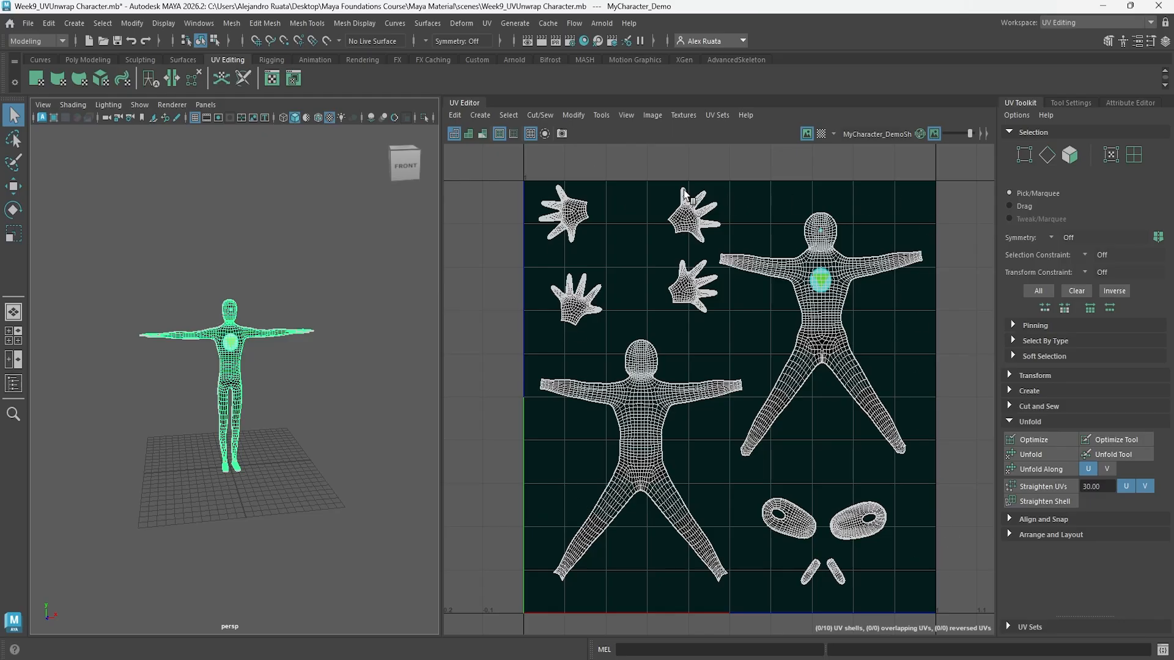
click(470, 136)
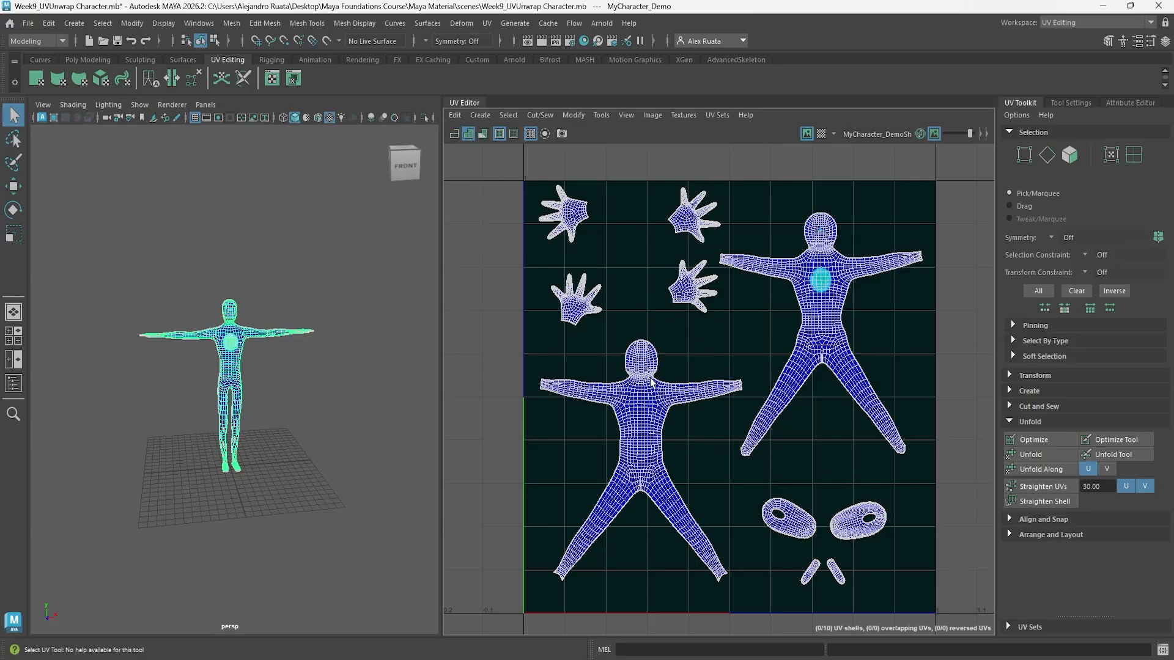
click(481, 134)
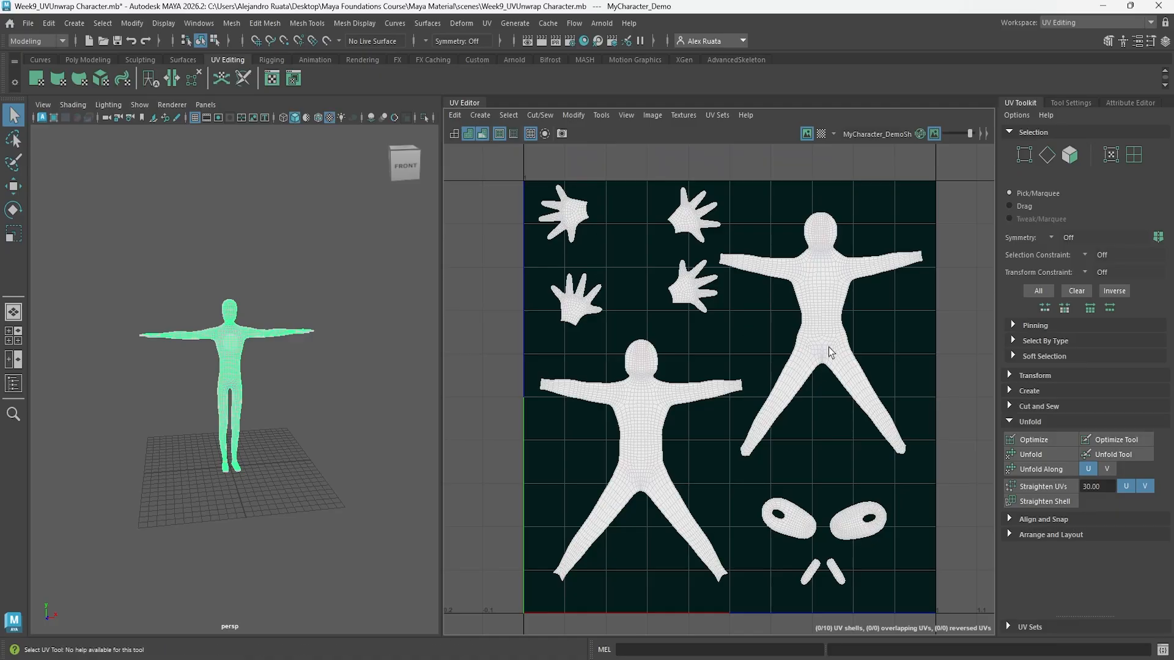
Step: Examine the character's UV shells for distortion and turn their wireframe display back on
alt+middle_drag(790, 342, 791, 337)
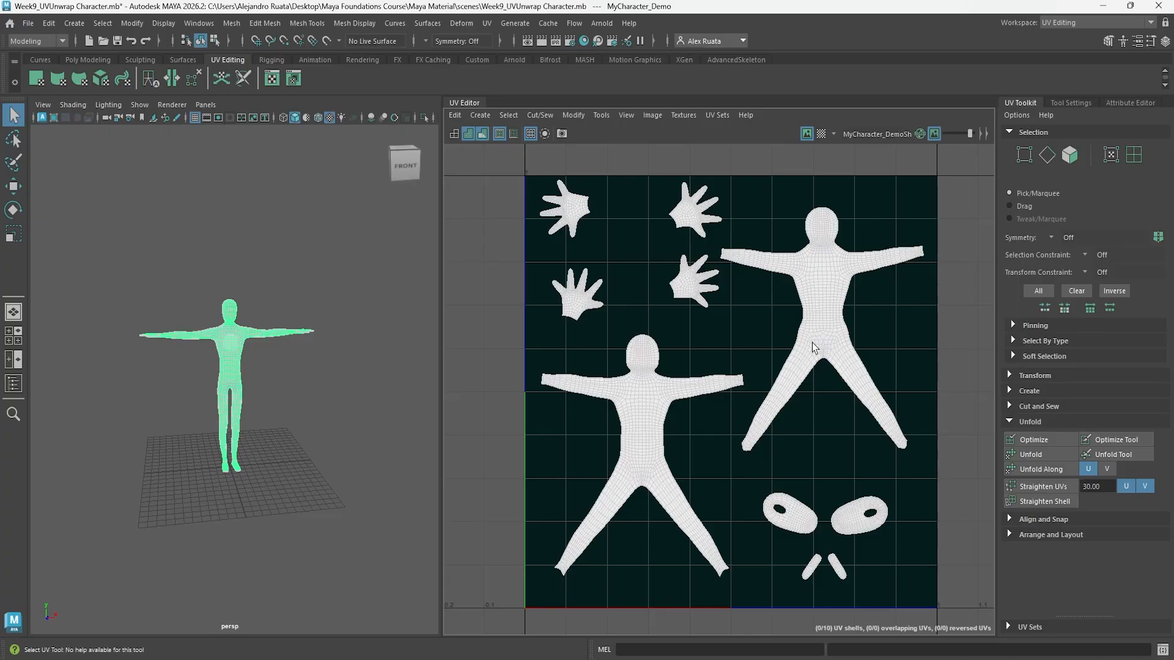
alt+middle_drag(808, 415, 784, 296)
alt+right_drag(741, 370, 818, 334)
alt+middle_drag(755, 253, 768, 383)
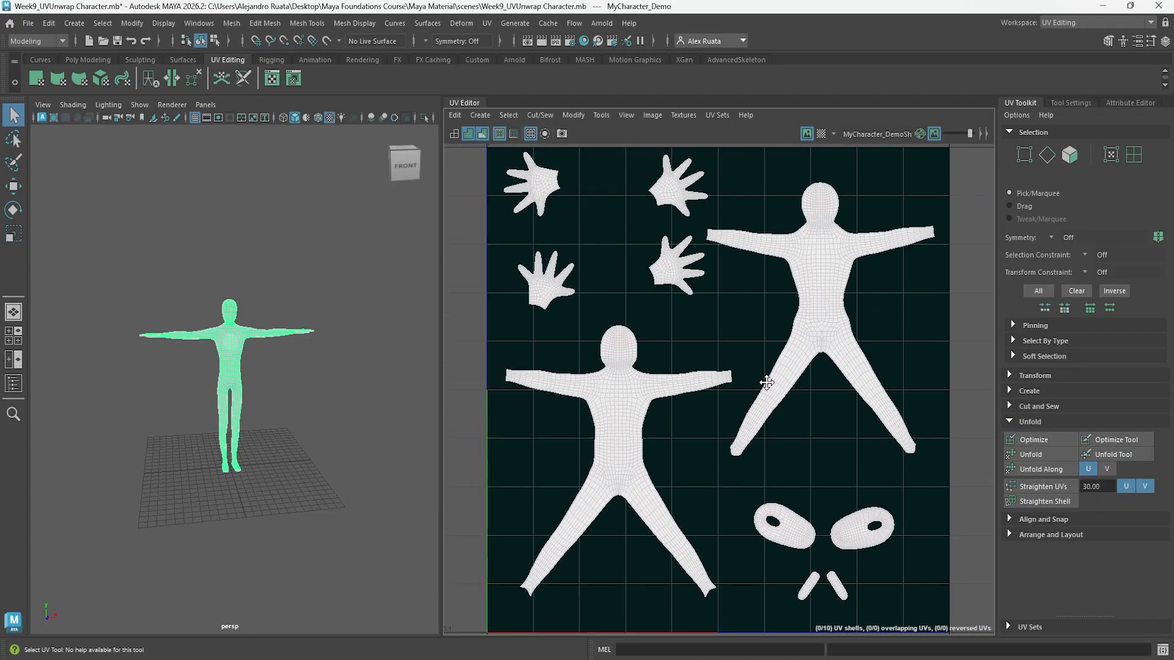
alt+right_drag(769, 383, 703, 360)
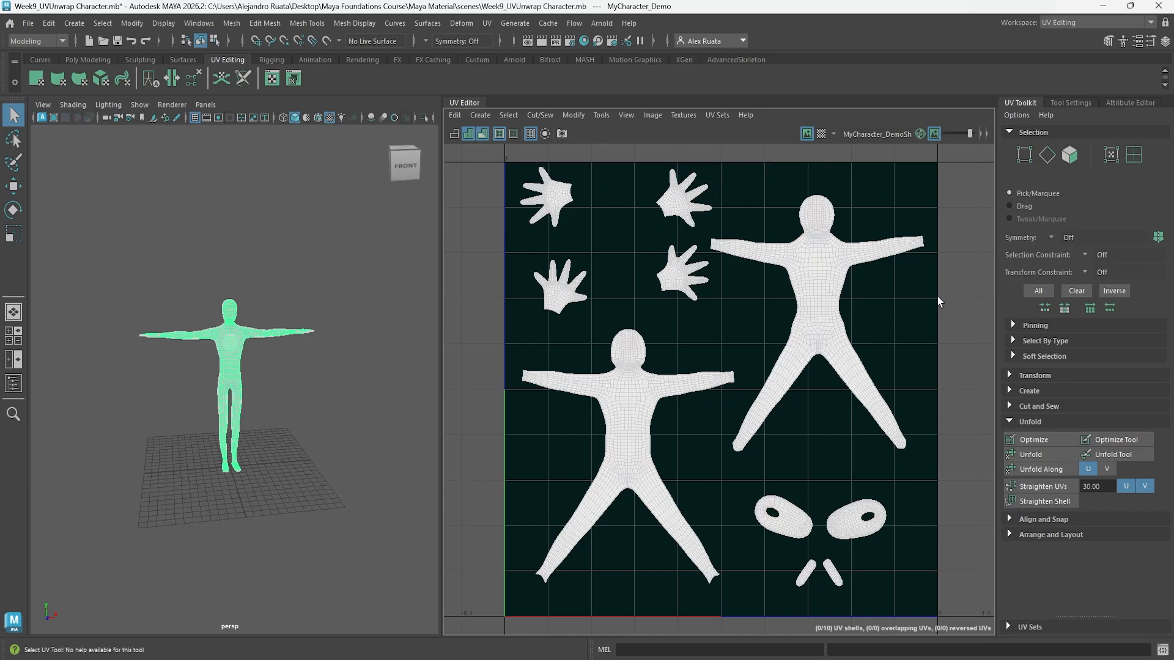
click(453, 134)
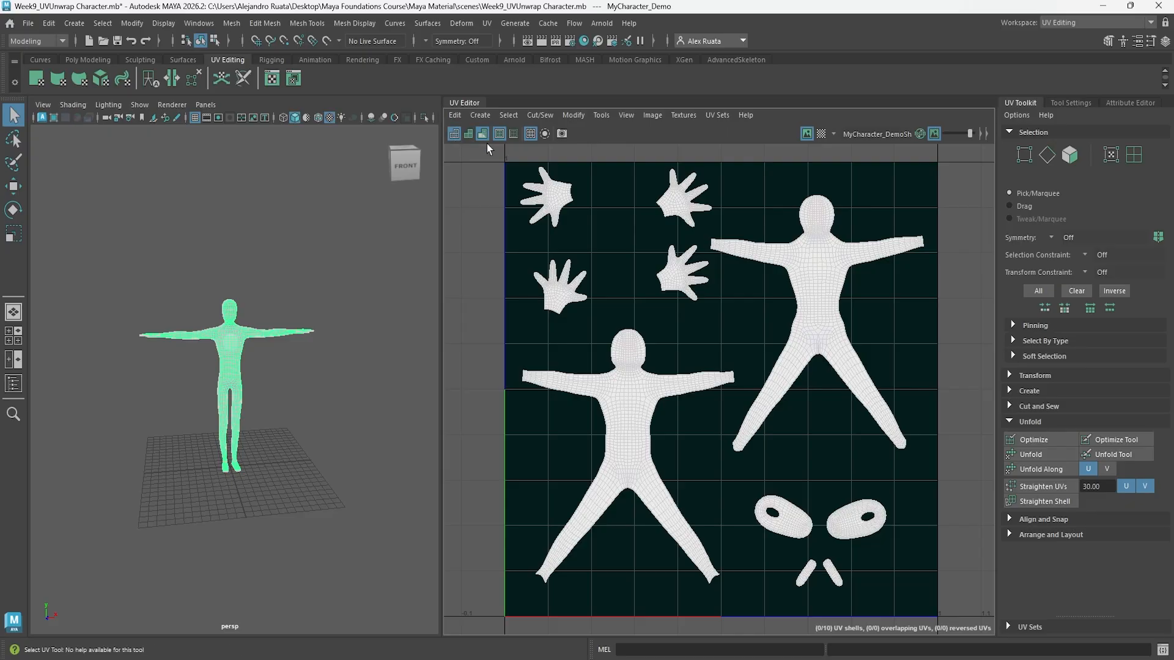
Step: Return to the General workspace and deselect the character mesh
click(1069, 27)
click(1073, 35)
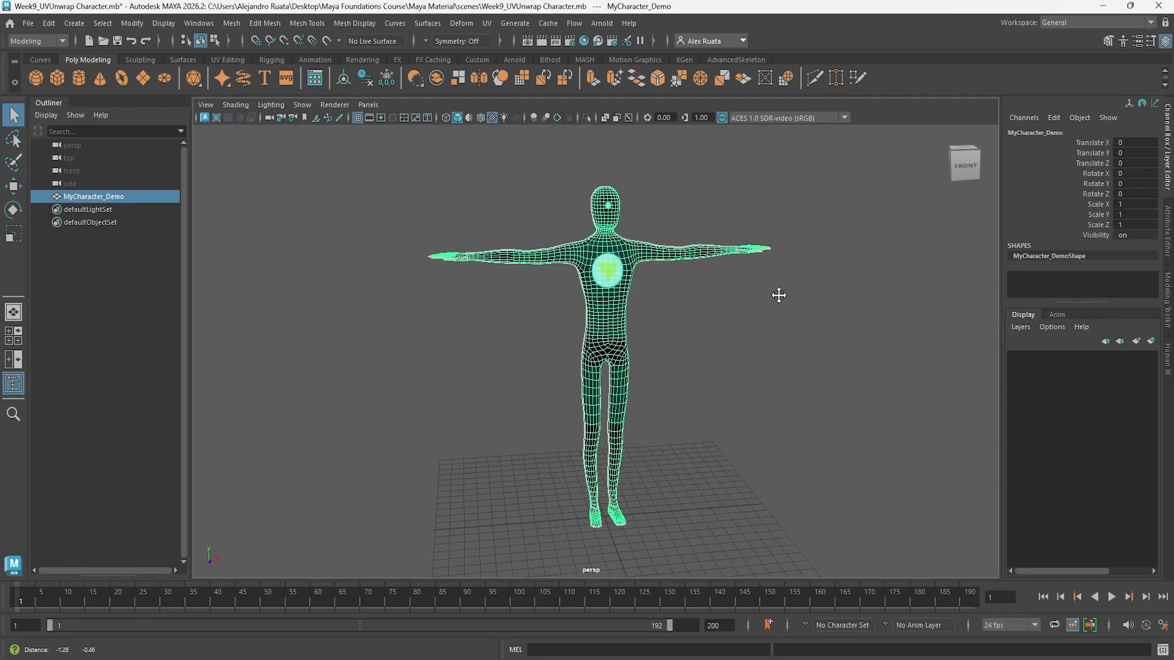
alt+drag(779, 295, 697, 336)
click(740, 305)
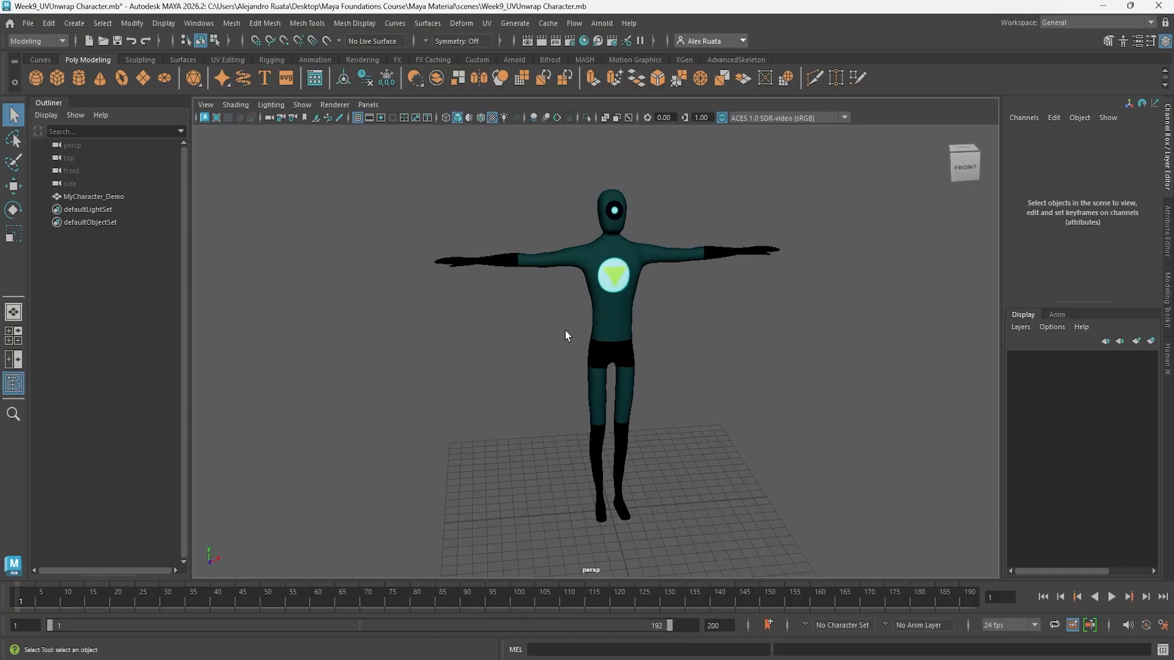
Step: Import the human body base mesh from the Content Browser's Bipeds examples as a size reference
click(206, 26)
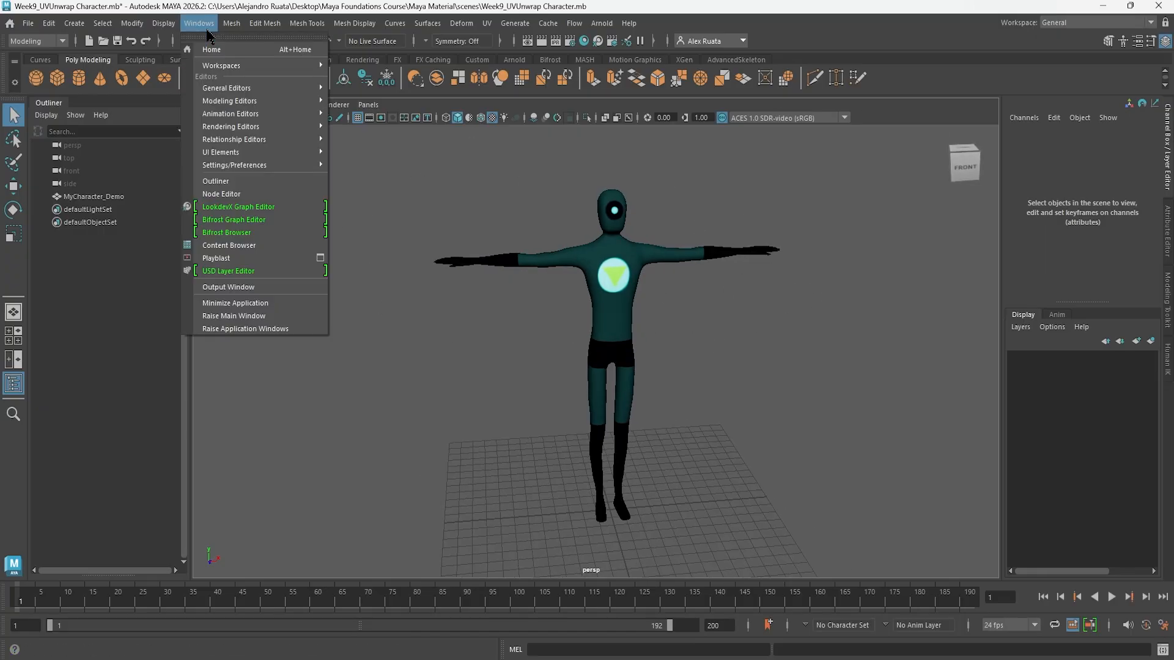
click(267, 245)
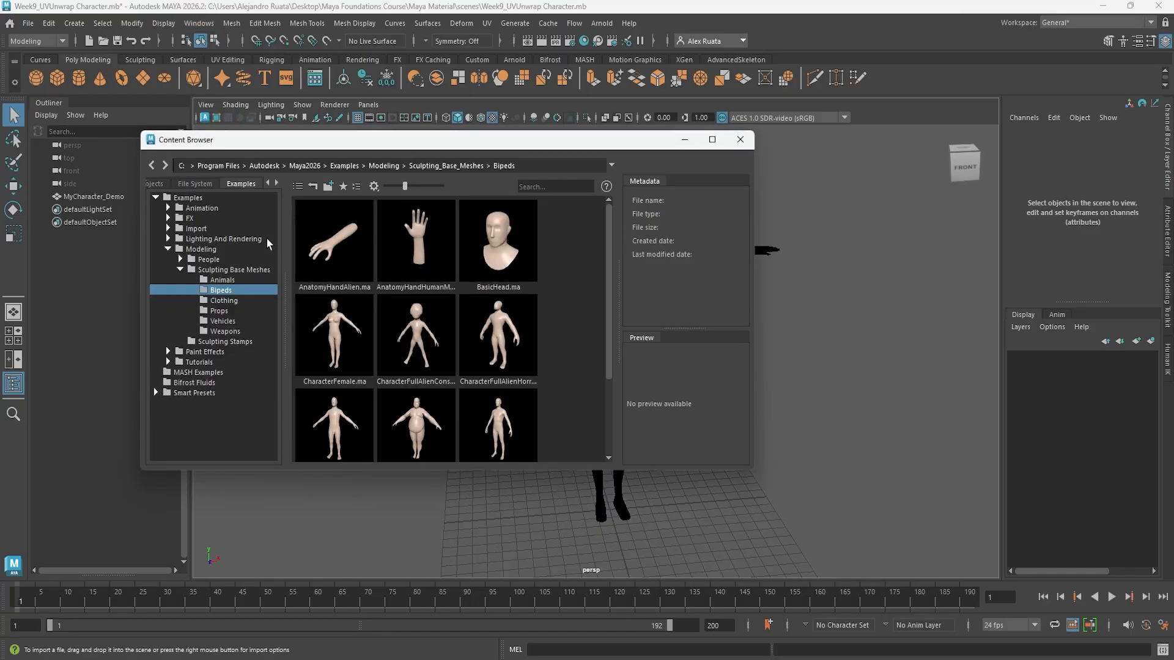
scroll(504, 349, down, 2)
drag(504, 338, 862, 376)
click(740, 139)
scroll(665, 351, down, 5)
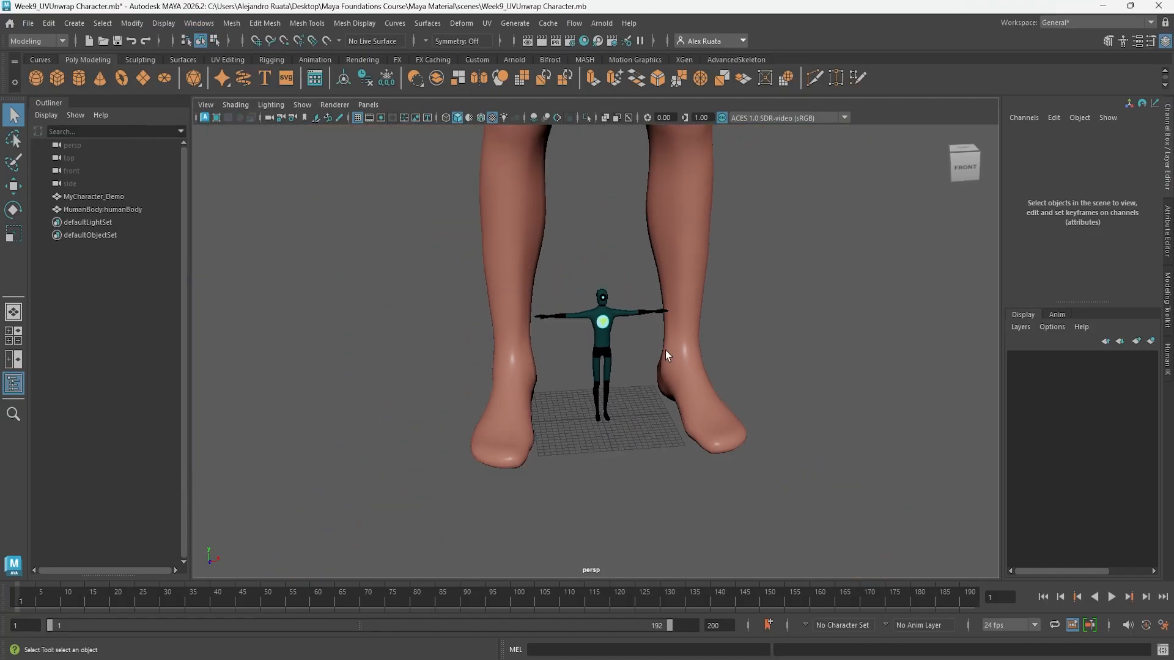
Step: Scale MyCharacter_Demo uniformly to about 8.066 so its height matches the reference human body
click(603, 410)
alt+drag(603, 410, 615, 399)
key(r)
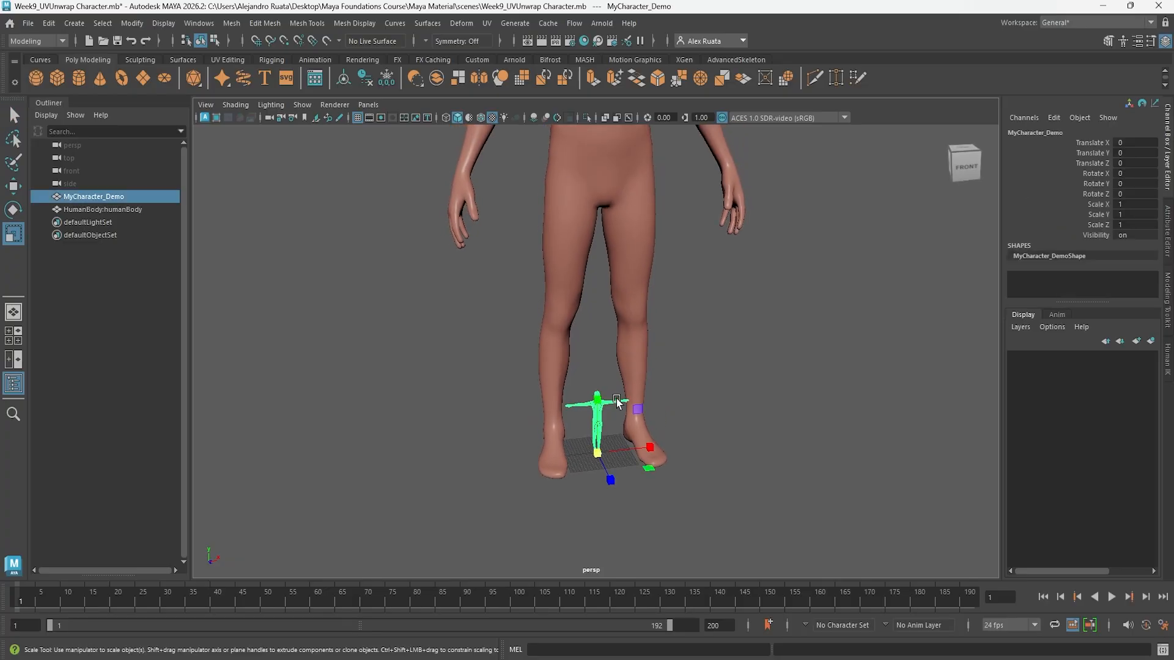
drag(597, 452, 855, 260)
scroll(637, 251, down, 6)
alt+middle_drag(638, 248, 636, 286)
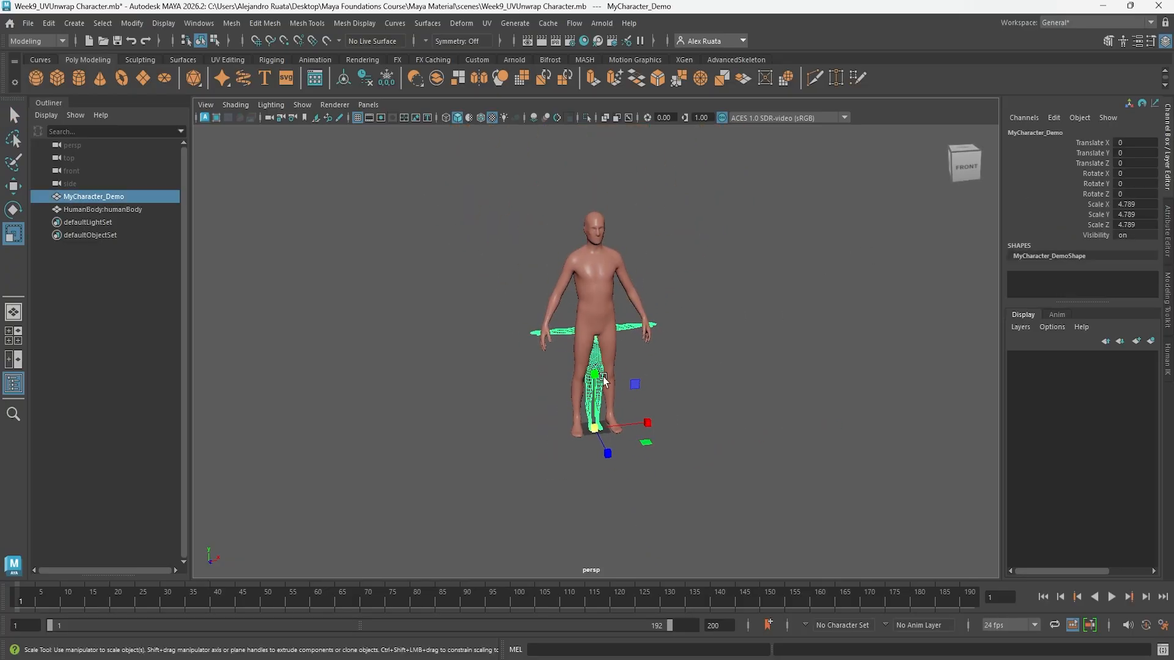
drag(595, 375, 686, 329)
key(ctrl+z)
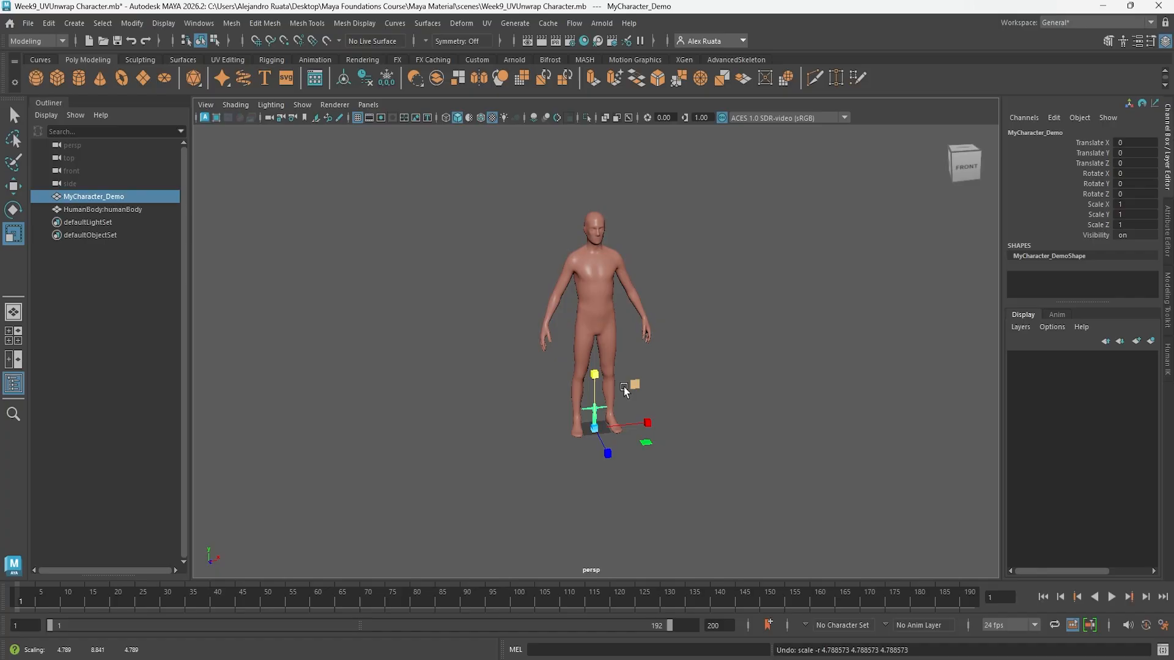
drag(595, 428, 798, 324)
alt+drag(798, 324, 675, 357)
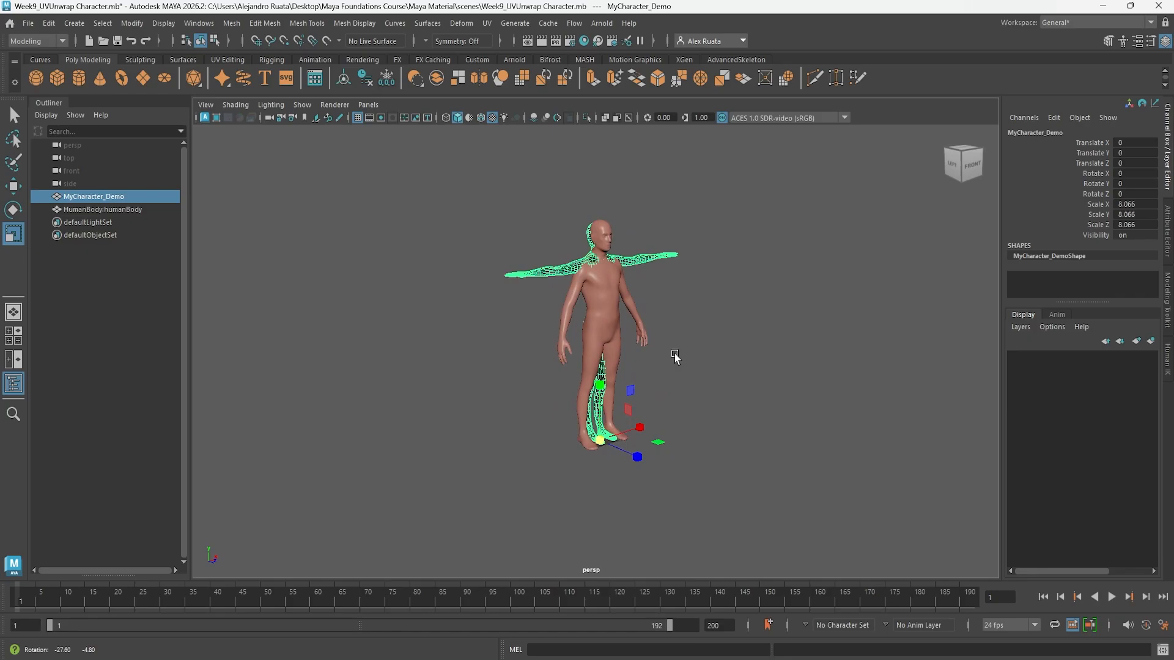
Step: Delete the reference human body from the scene and activate the Move tool
click(624, 312)
key(Delete)
scroll(636, 304, up, 6)
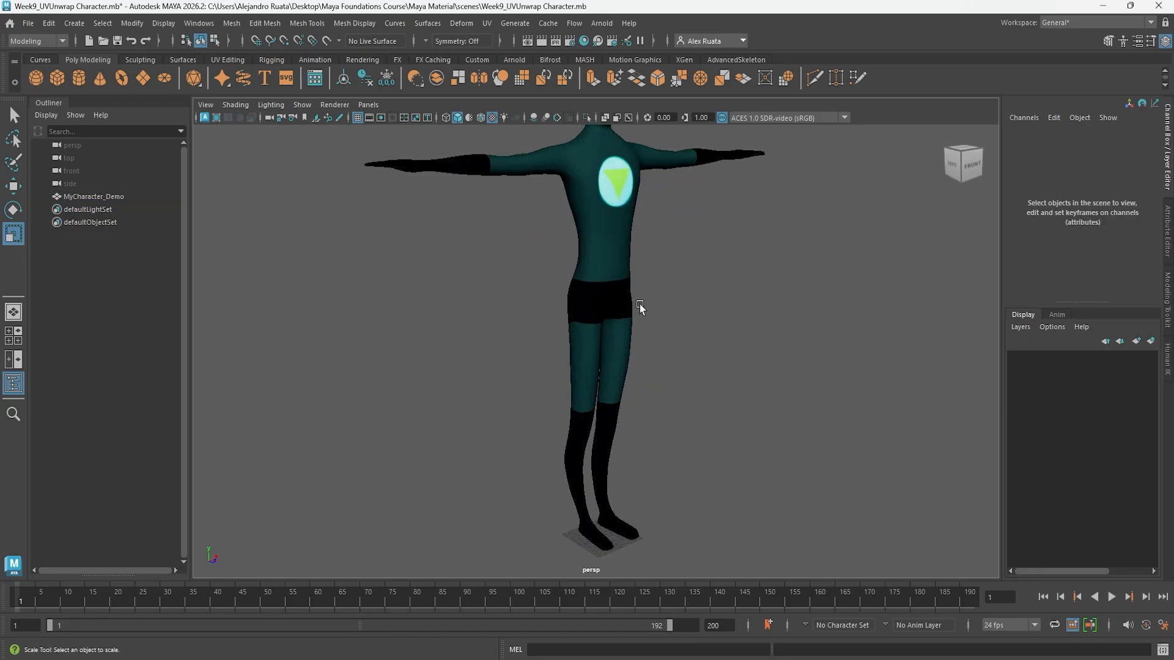
alt+middle_drag(640, 304, 639, 375)
alt+drag(639, 375, 616, 357)
key(w)
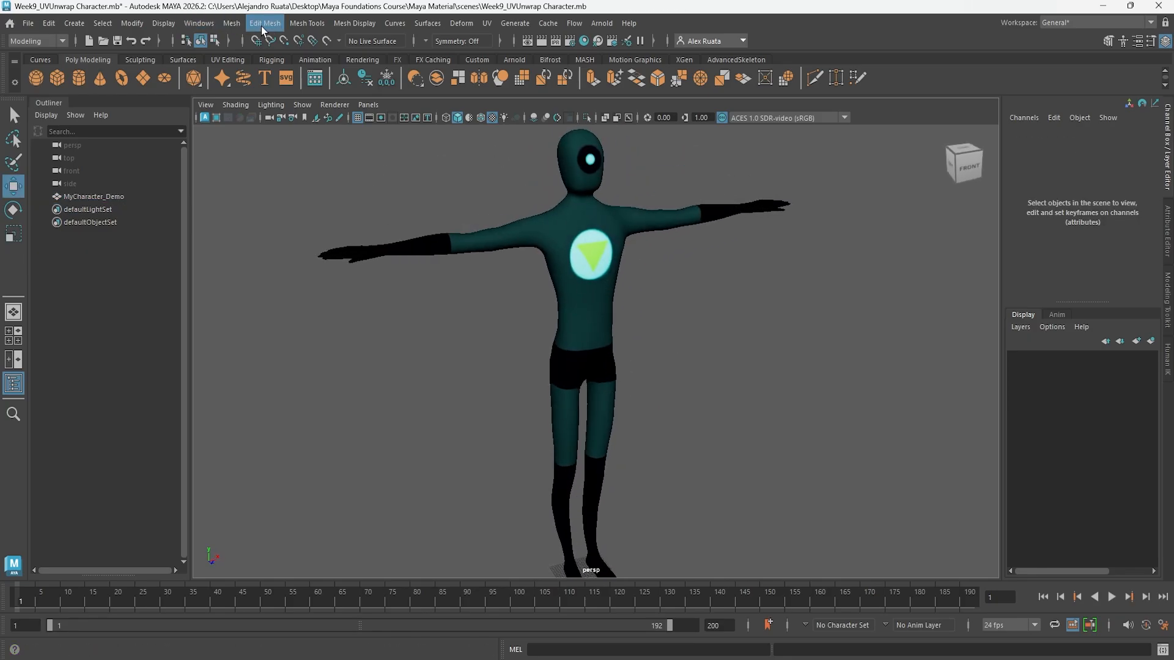
Step: Check the available linear working units in the Settings preferences and leave without saving changes
click(199, 23)
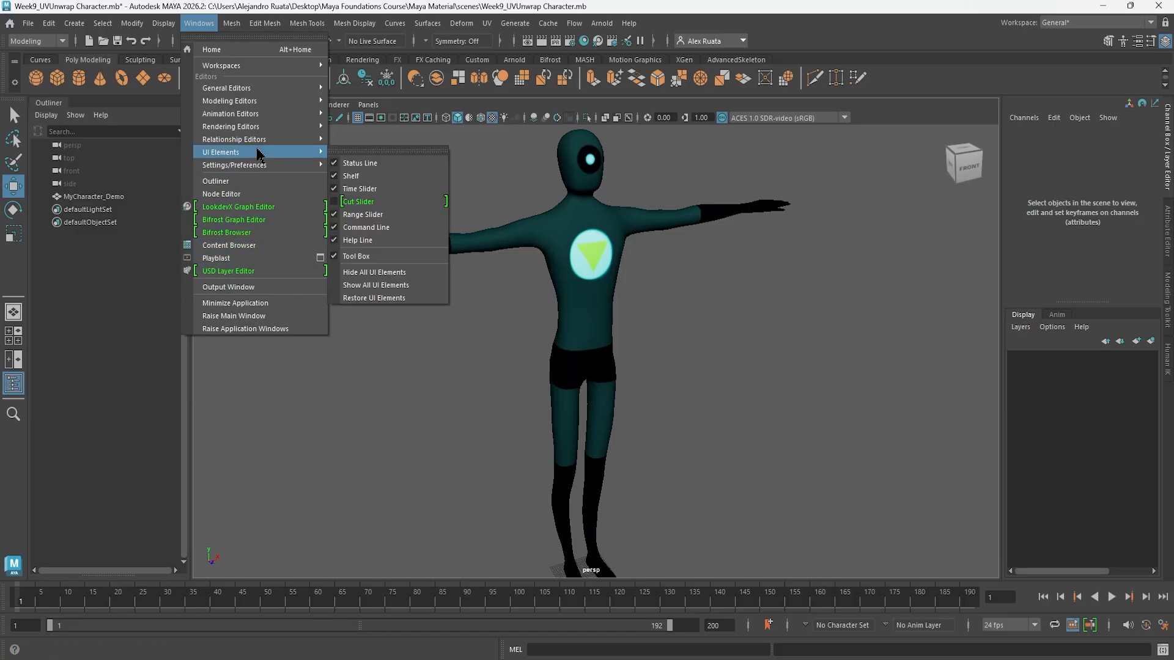
mouse_move(263, 165)
click(366, 163)
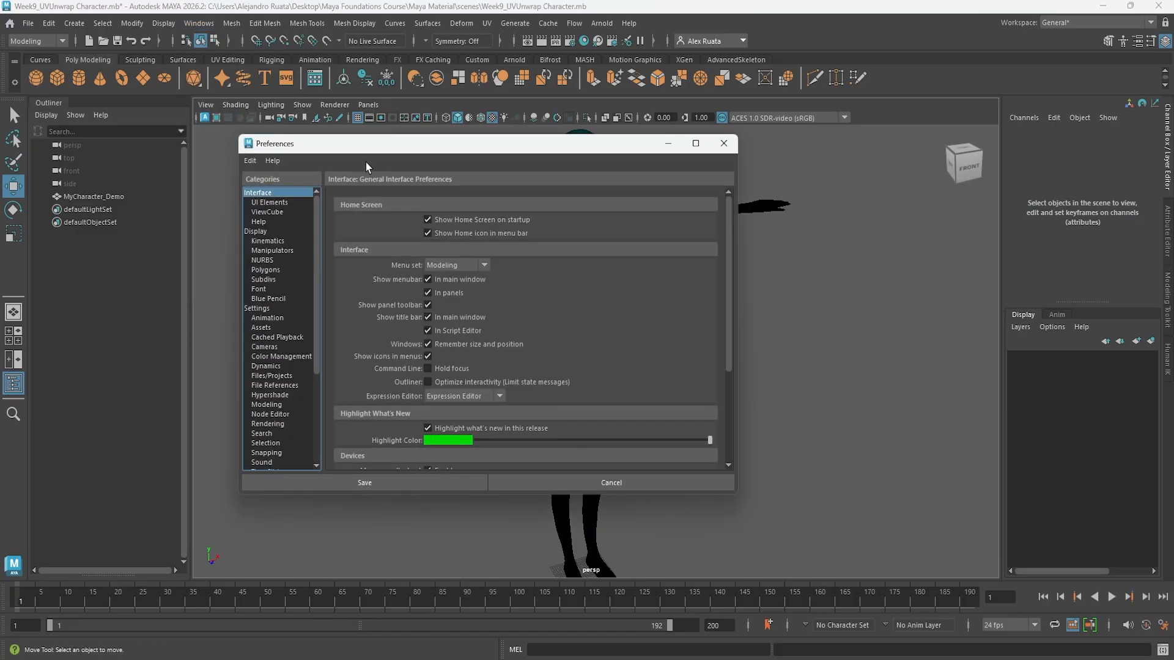
click(273, 309)
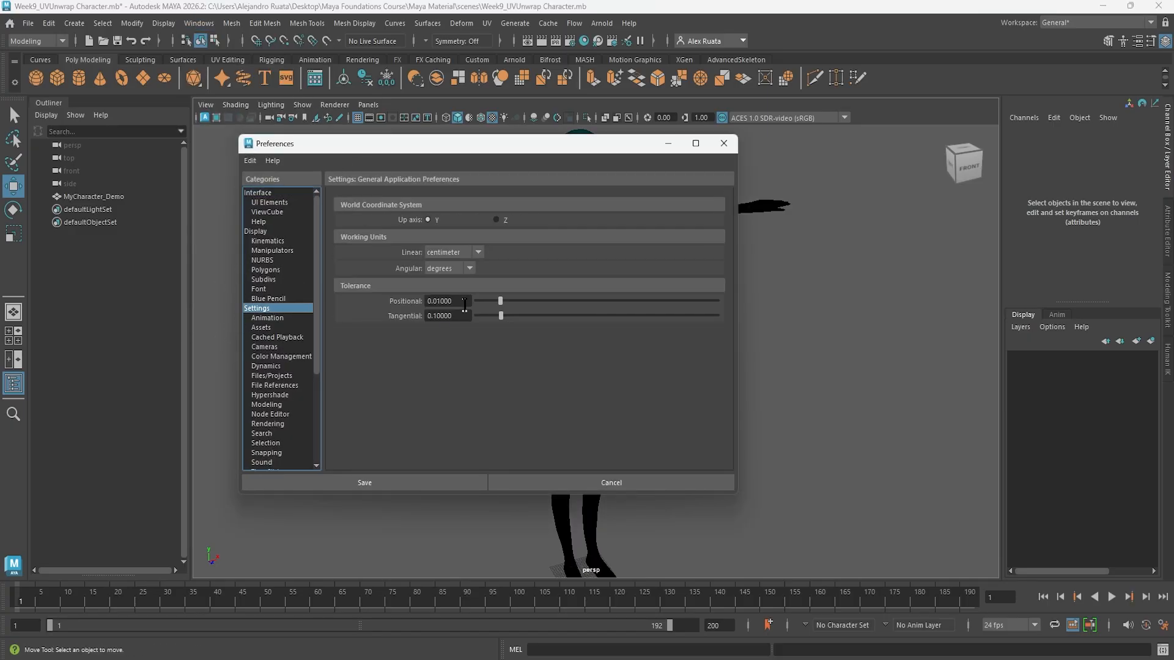
click(465, 260)
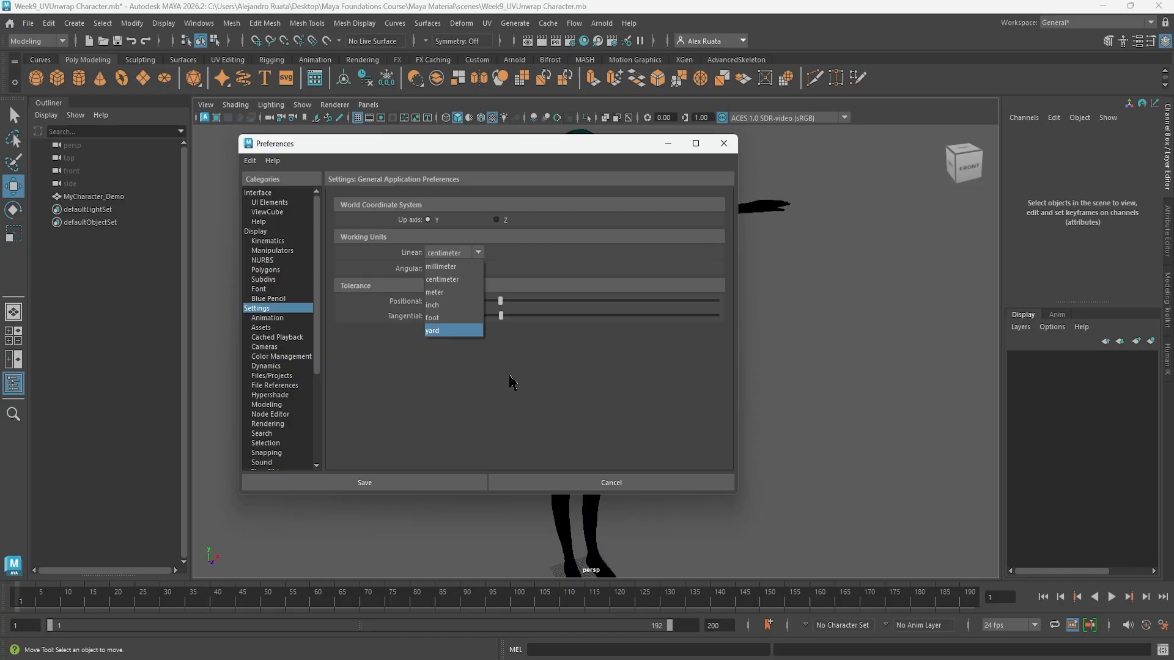
click(512, 382)
click(581, 482)
alt+drag(598, 459, 653, 397)
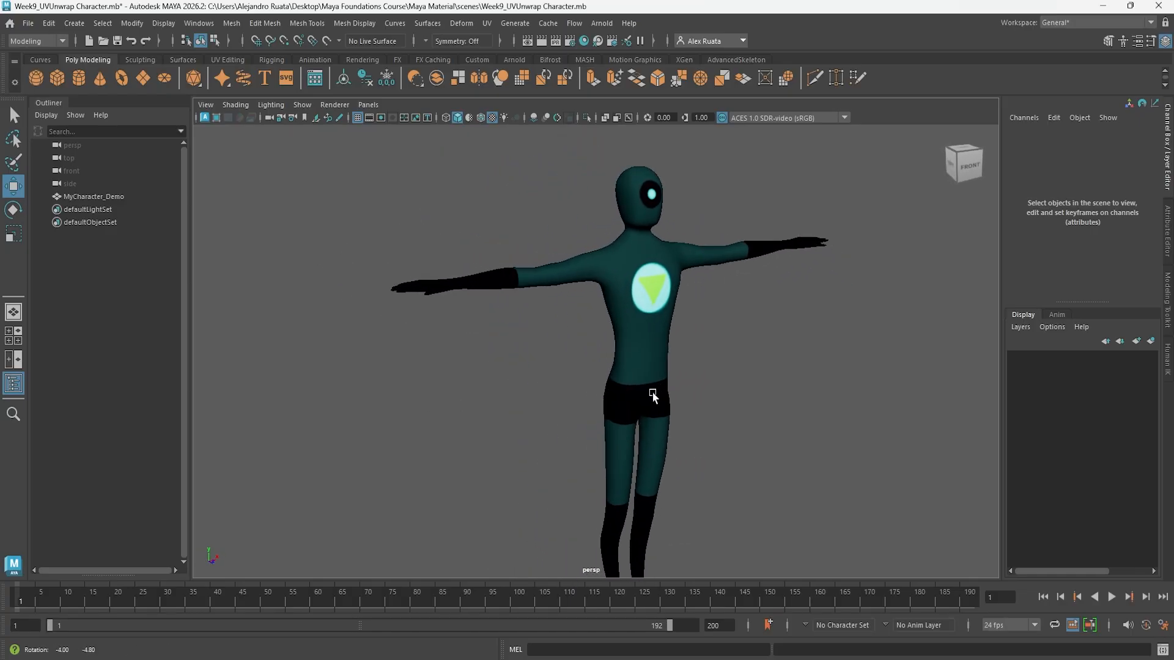
Step: Delete the construction history of MyCharacter_Demo and freeze its transformations
click(652, 392)
scroll(654, 373, down, 3)
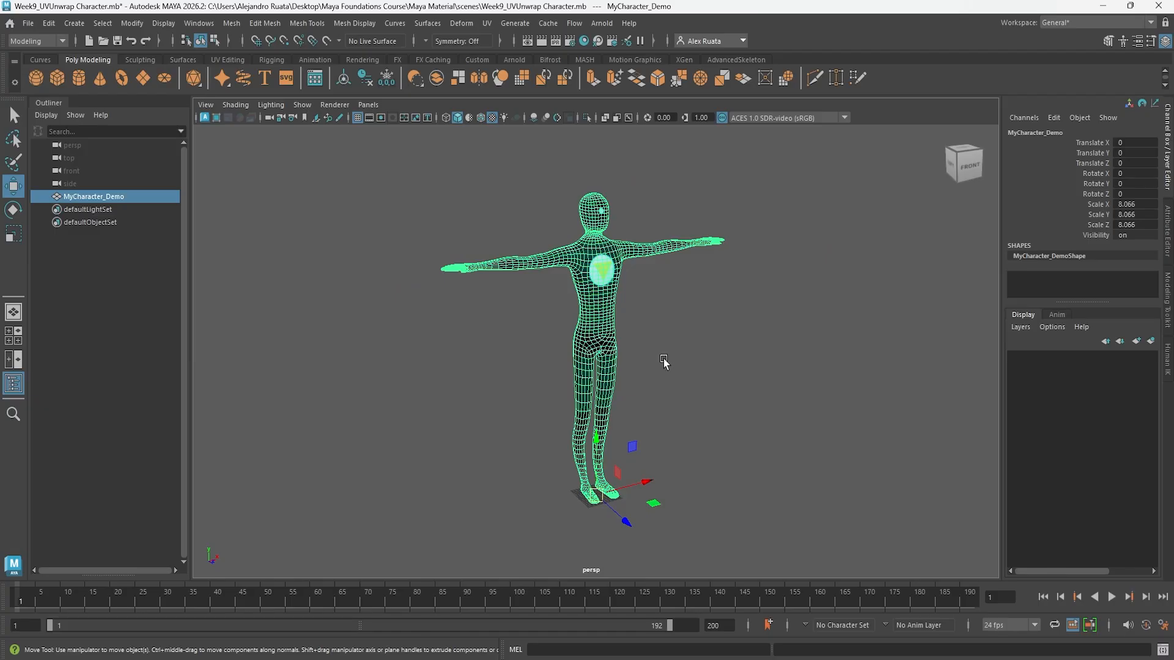
alt+drag(673, 343, 584, 378)
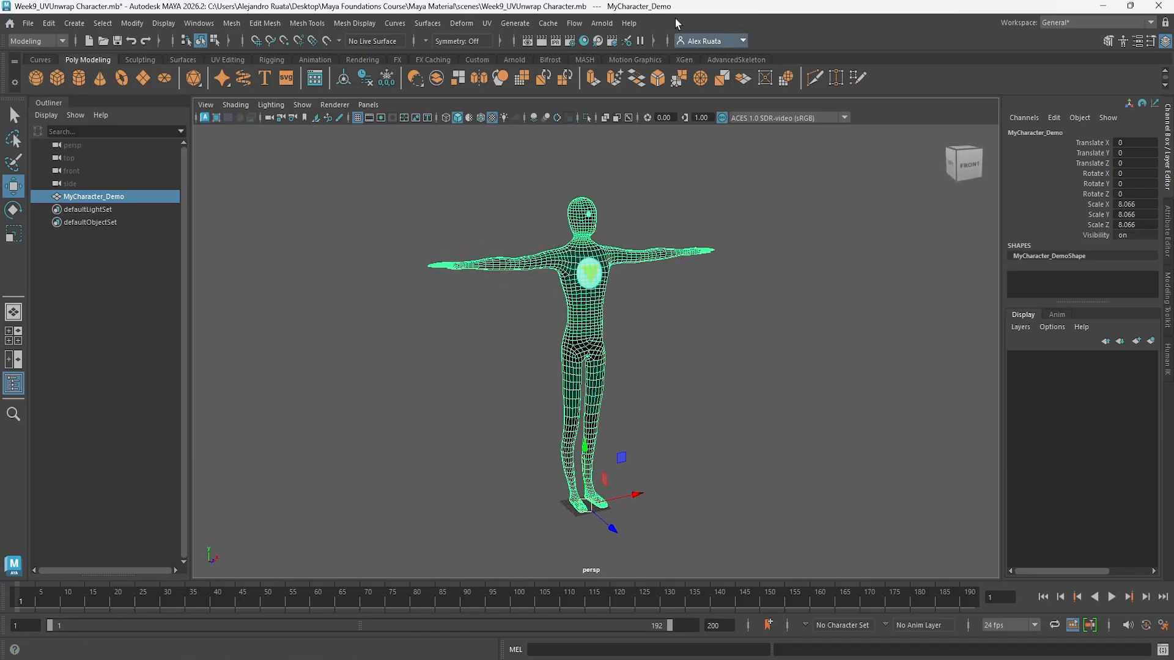
click(48, 23)
mouse_move(92, 179)
click(231, 178)
click(132, 23)
click(157, 86)
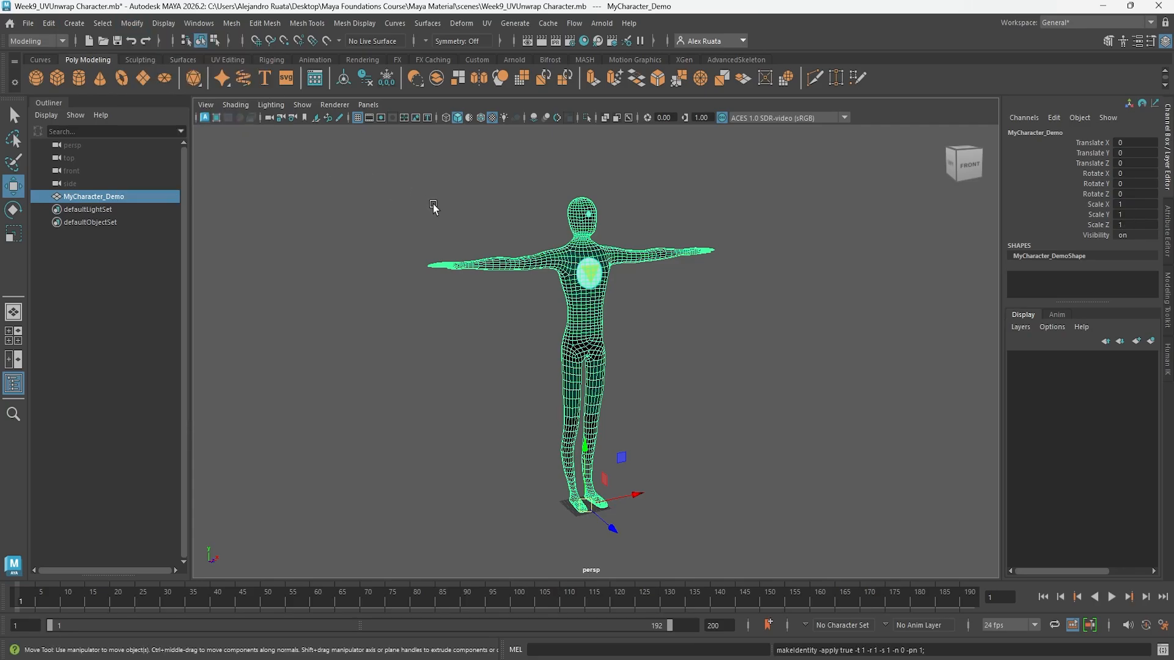
alt+drag(478, 244, 471, 279)
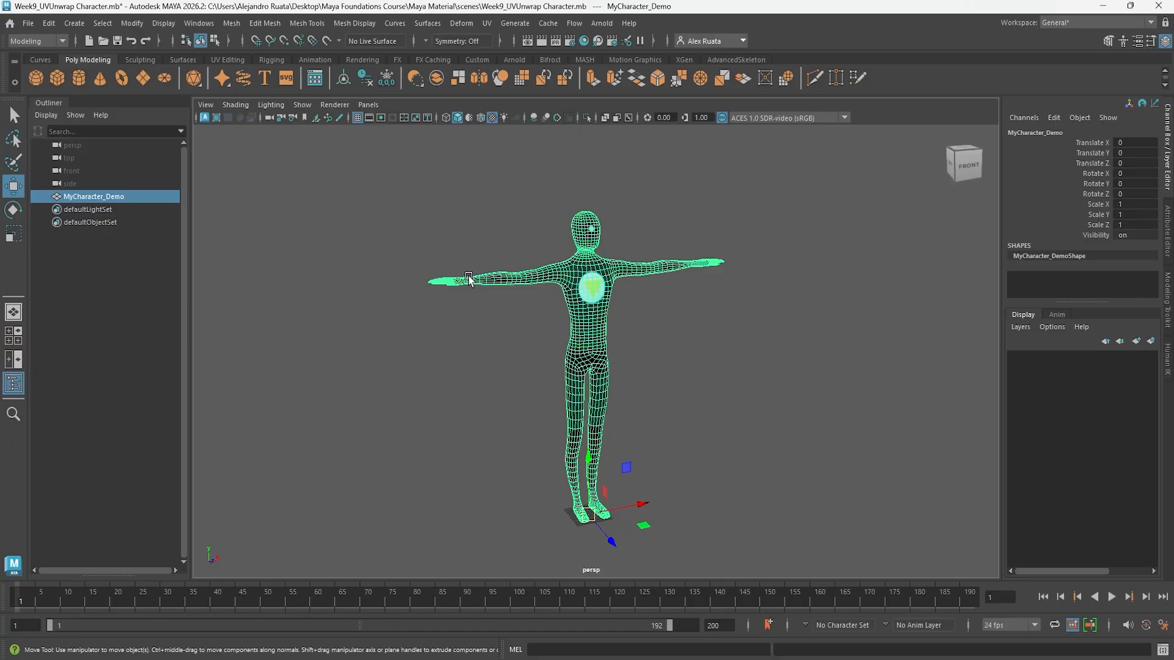
Step: Switch to the Rigging menu set and create a HumanIK skeleton for the character
click(53, 42)
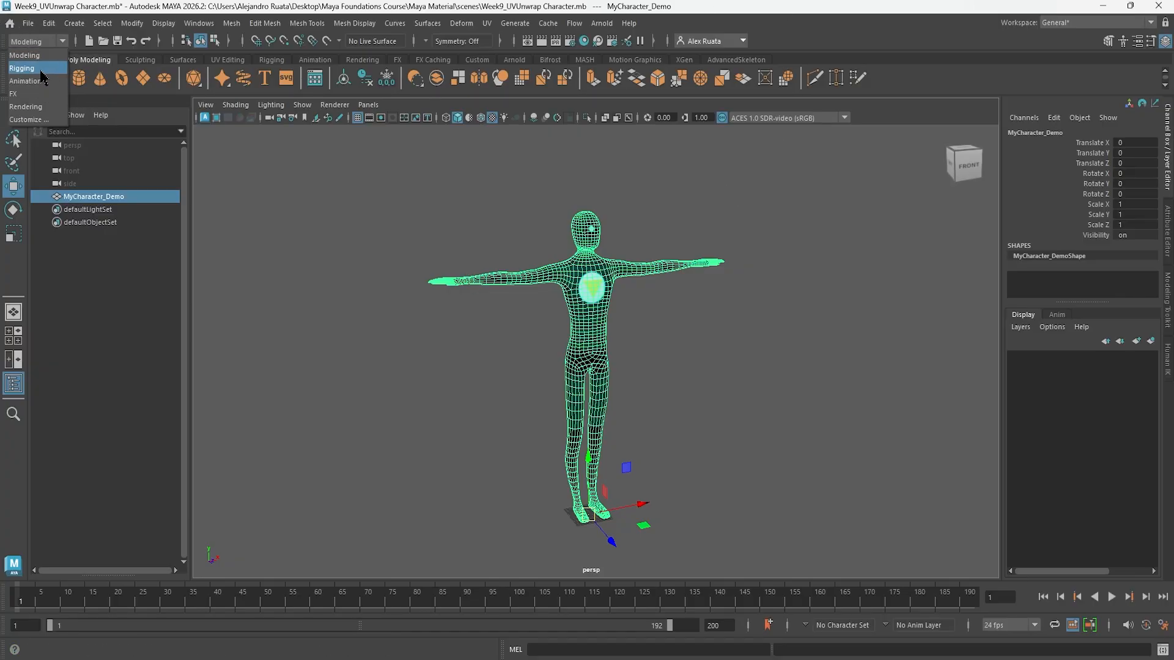
click(39, 70)
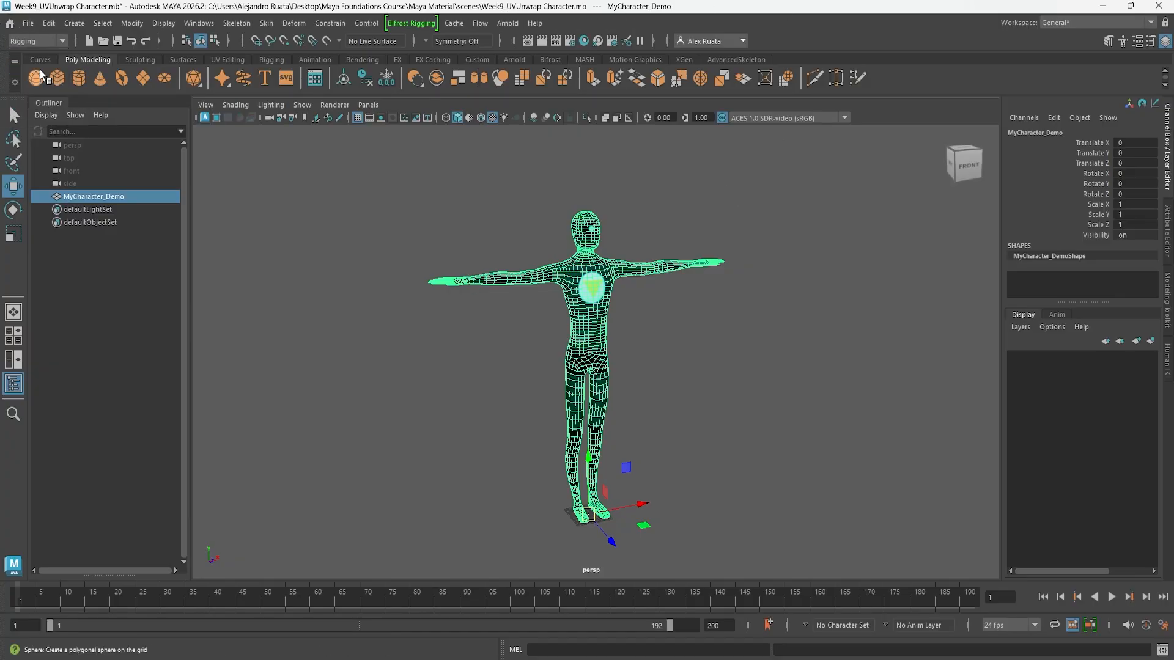
click(235, 27)
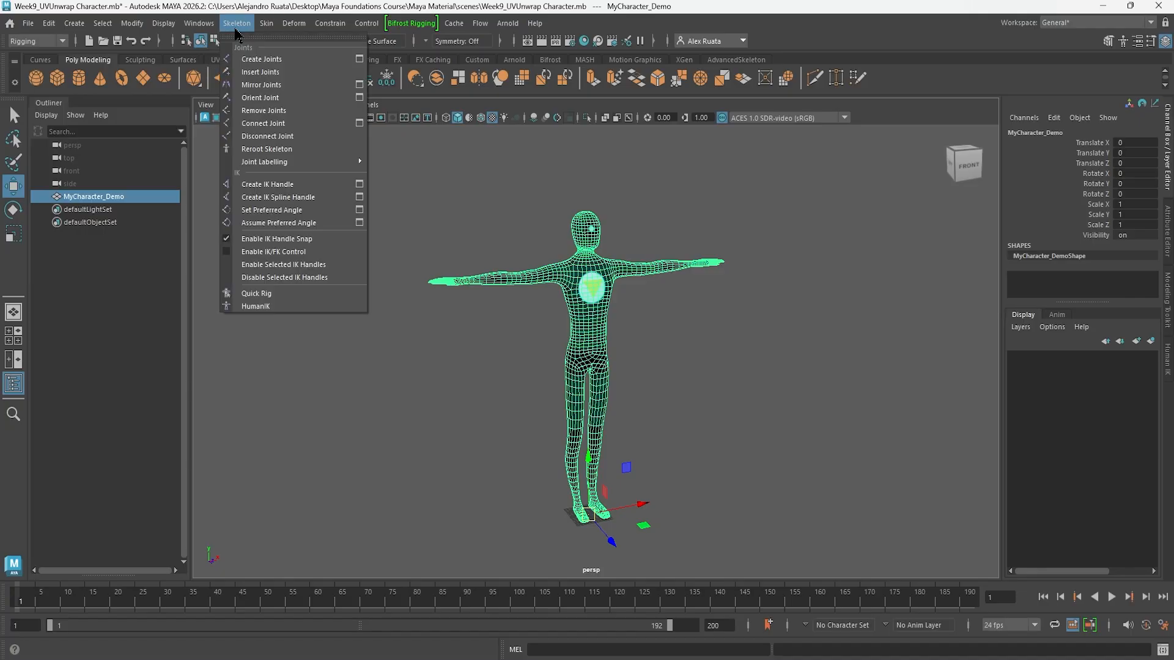
click(276, 309)
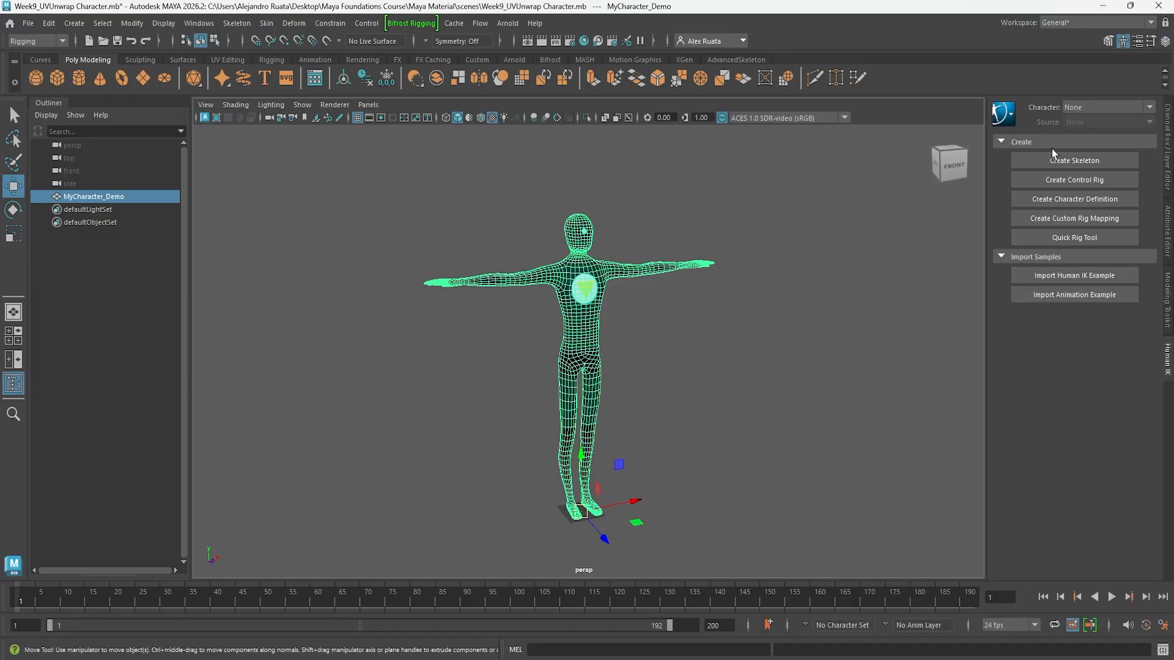
click(1096, 162)
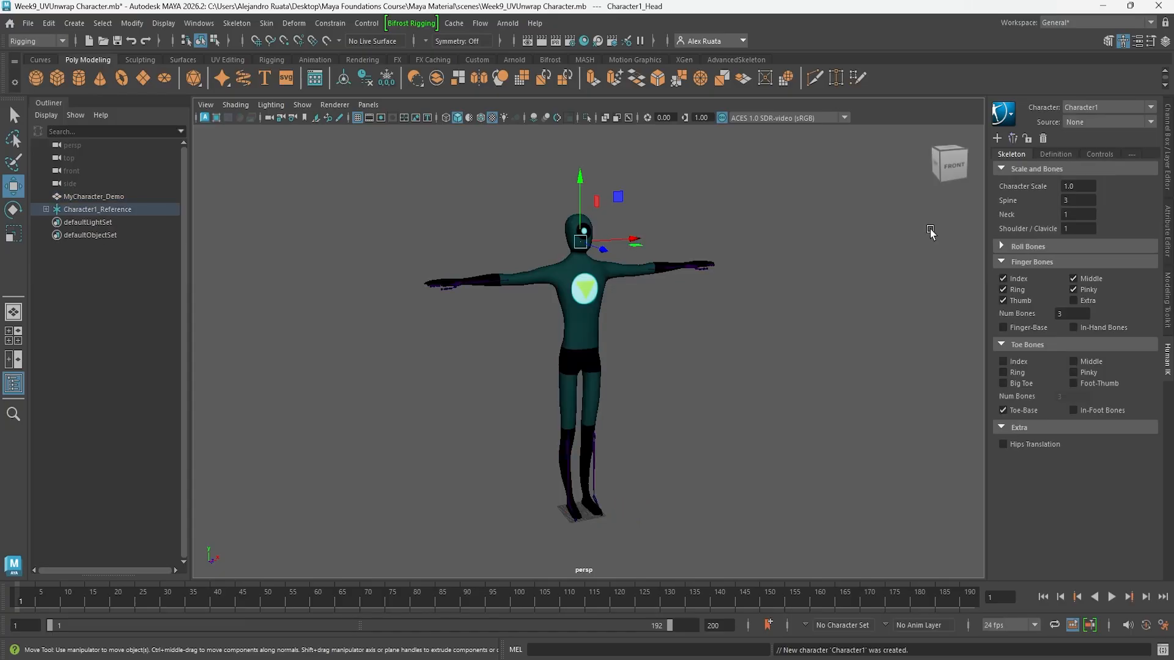
Step: Enable X-Ray Joints shading in the perspective view to show the skeleton through the mesh
alt+middle_drag(662, 327, 673, 342)
alt+drag(673, 342, 649, 351)
mouse_move(650, 352)
alt+right_down()
mouse_move(748, 349)
mouse_move(692, 349)
alt+right_up()
click(237, 106)
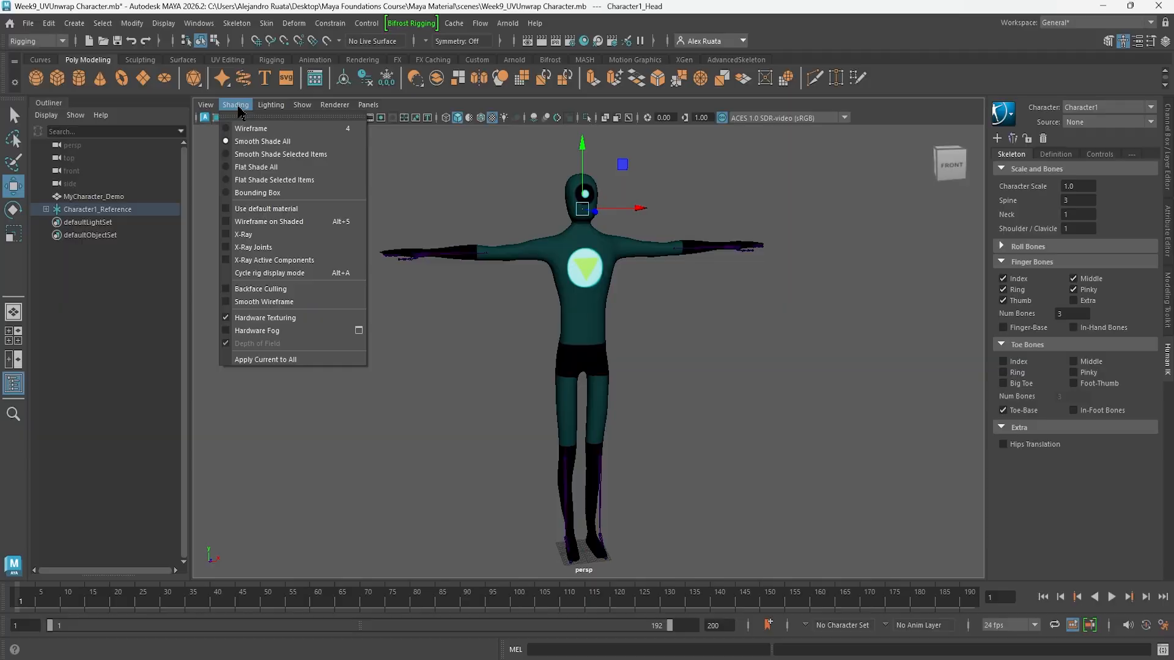
click(253, 247)
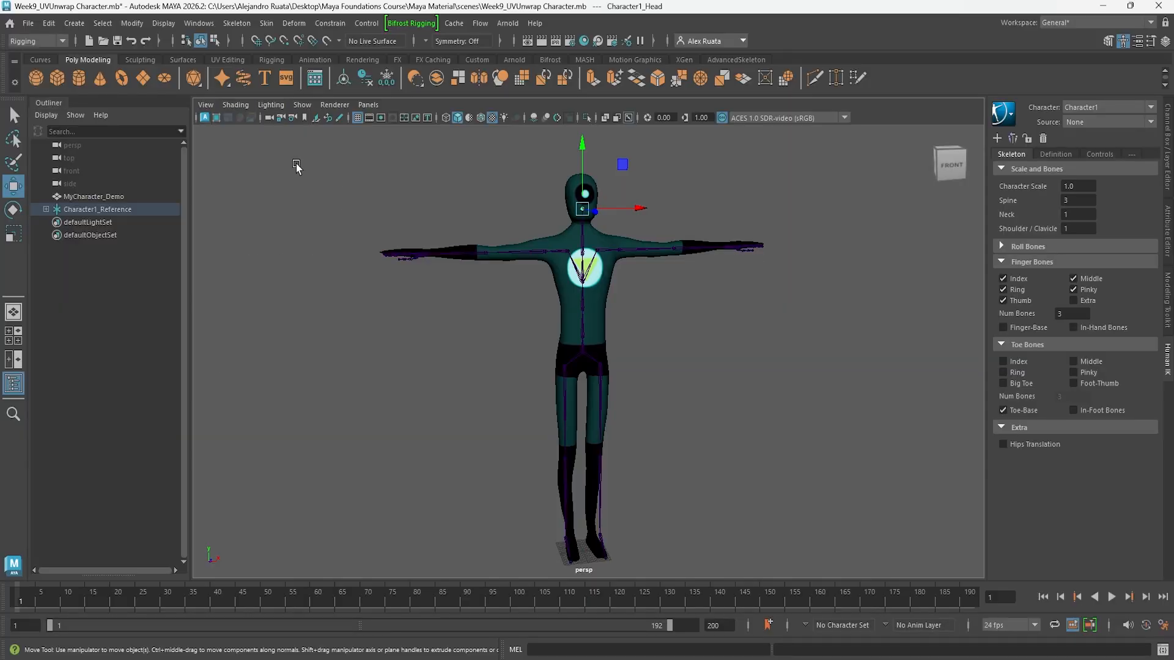
click(235, 104)
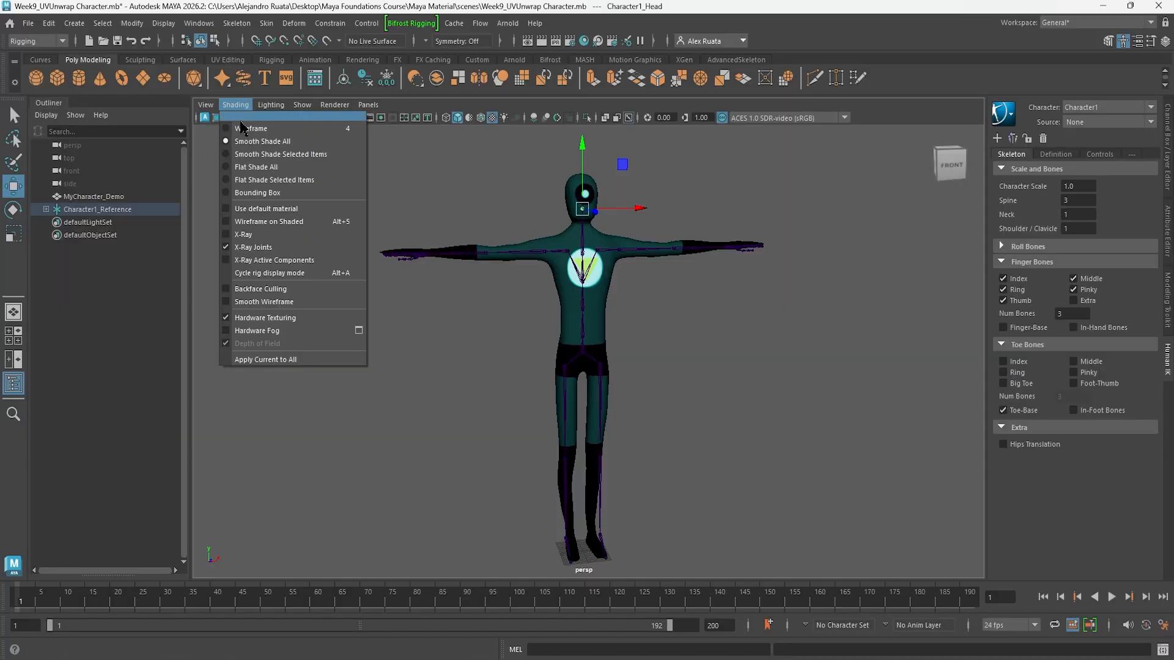
Step: Turn on X-Ray shading in the perspective view and check how the skeleton sits inside the mesh
click(243, 234)
mouse_move(360, 309)
alt+mouse_down()
mouse_move(599, 343)
mouse_move(655, 327)
mouse_move(348, 325)
mouse_move(440, 322)
mouse_move(401, 325)
alt+mouse_up()
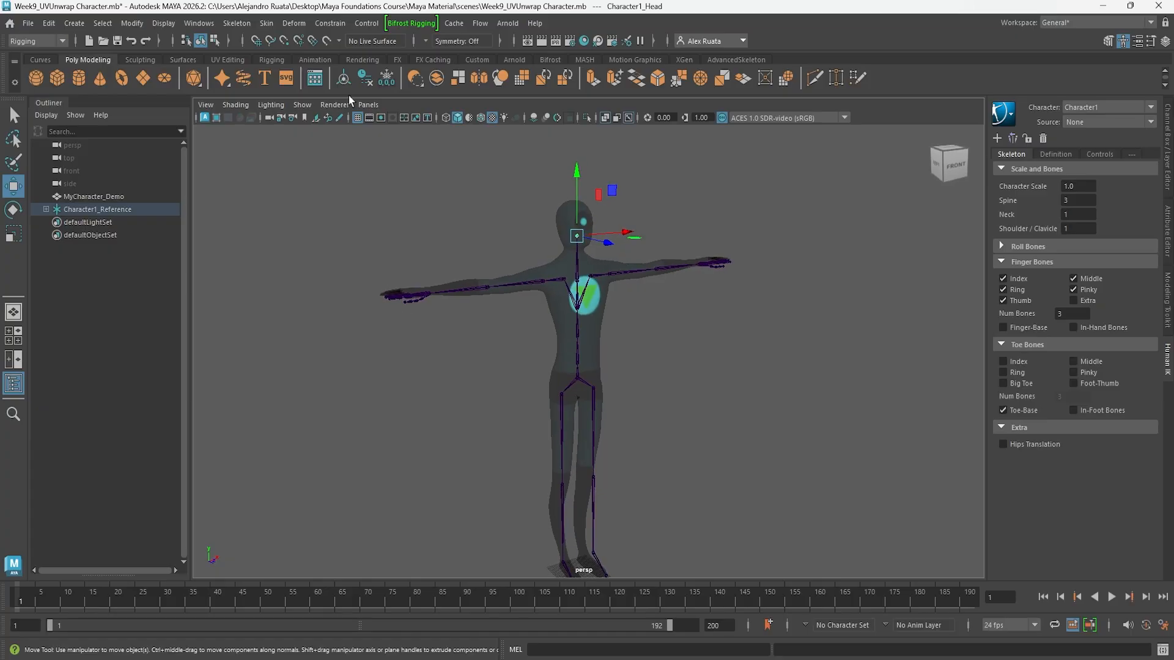
click(206, 23)
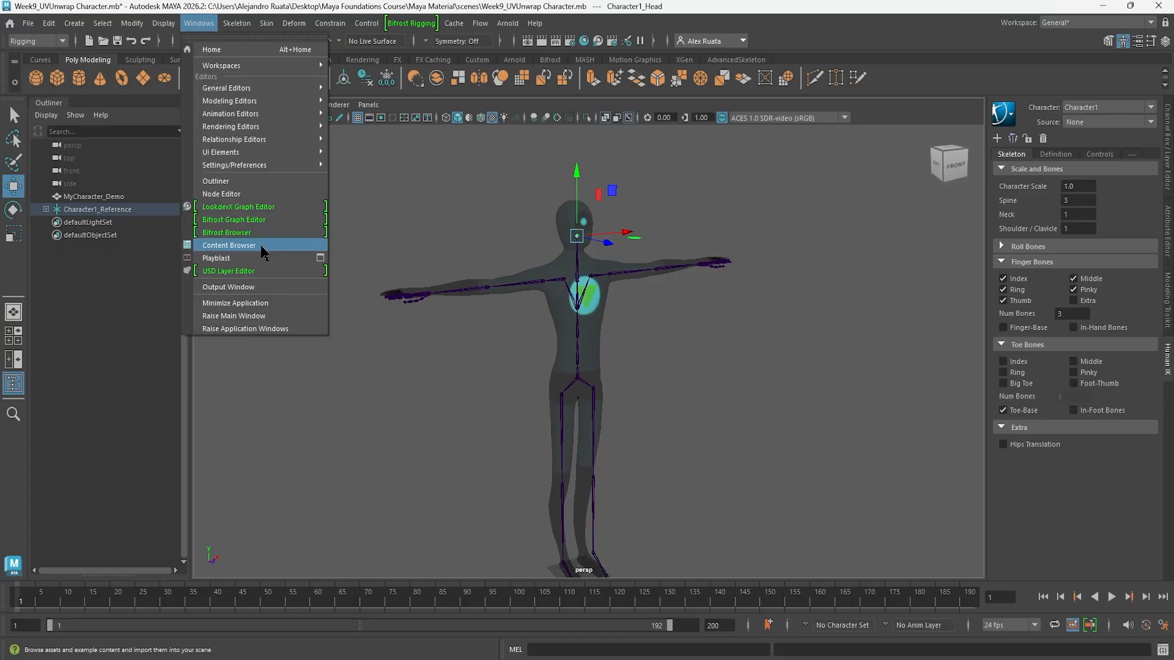
click(613, 339)
alt+middle_drag(584, 376, 561, 351)
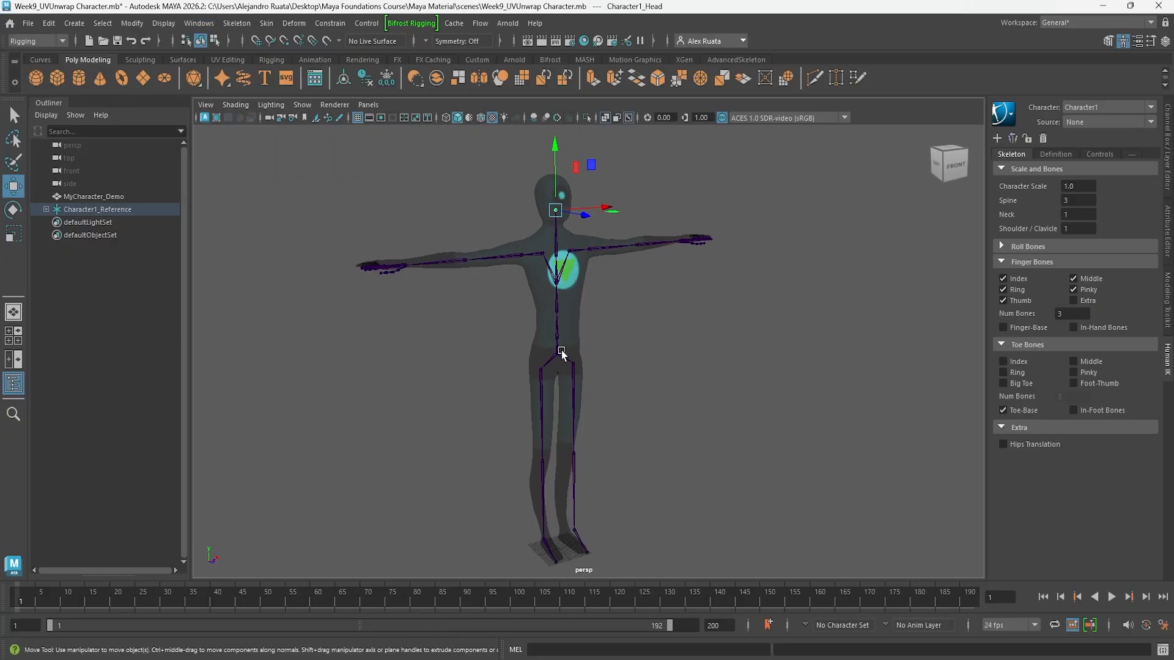
alt+drag(562, 351, 519, 353)
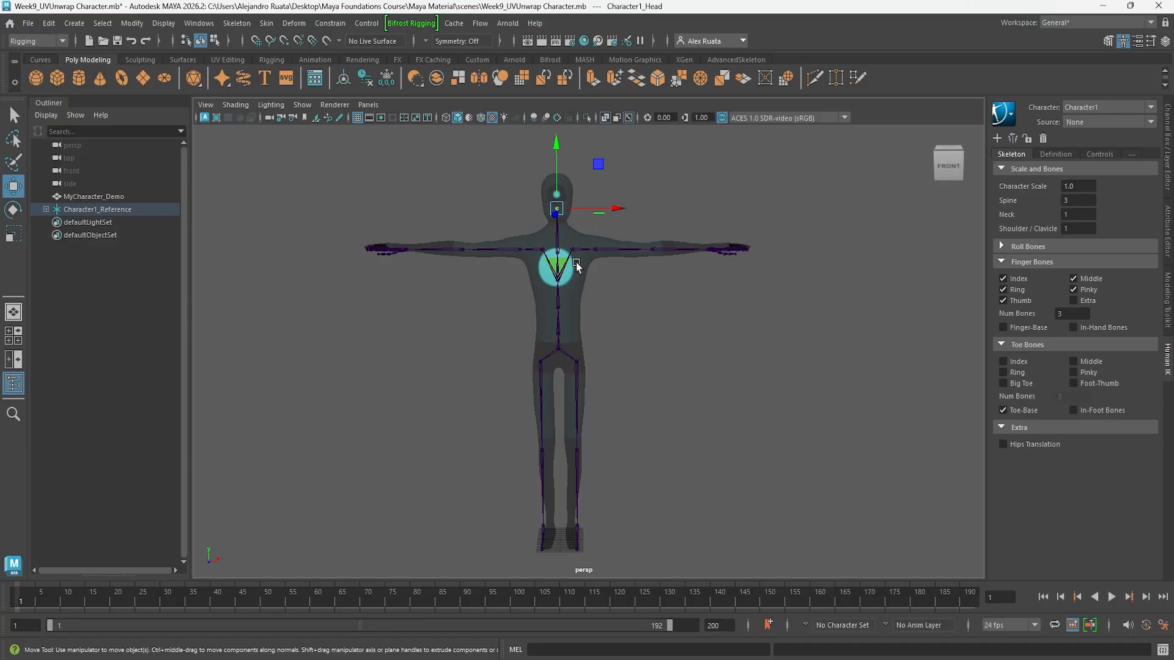
Step: Try enlarging the whole skeleton through the Character Scale setting
key(ctrl)
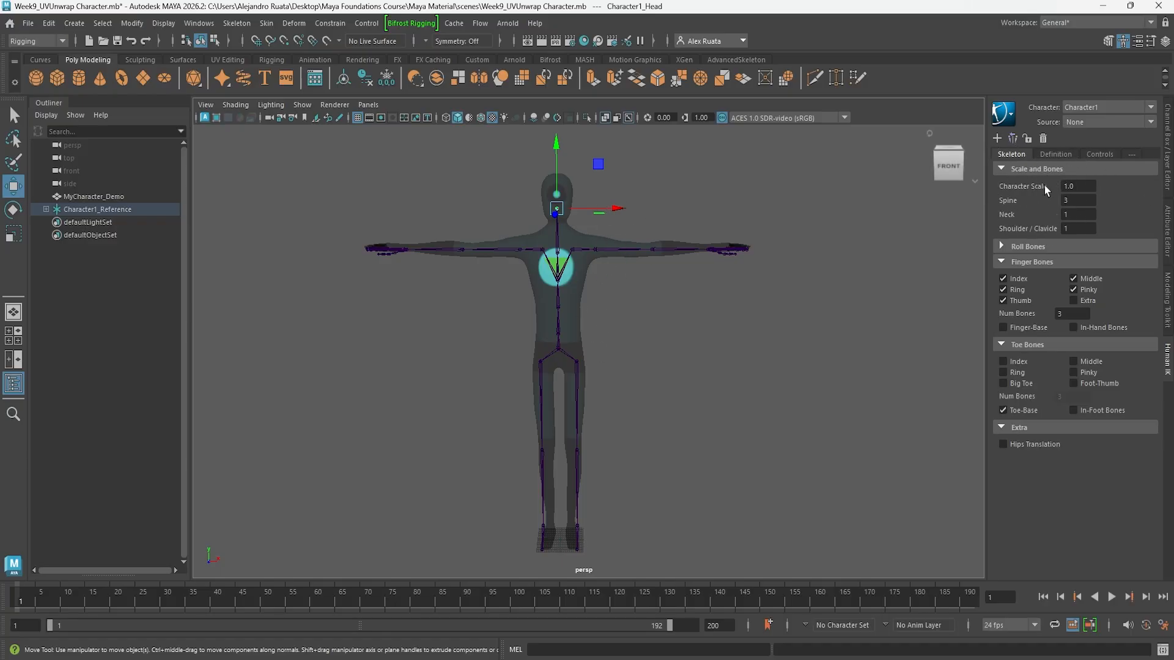
key(ctrl)
key(ctrl)
double_click(1079, 187)
alt+middle_drag(652, 289, 651, 332)
click(1079, 187)
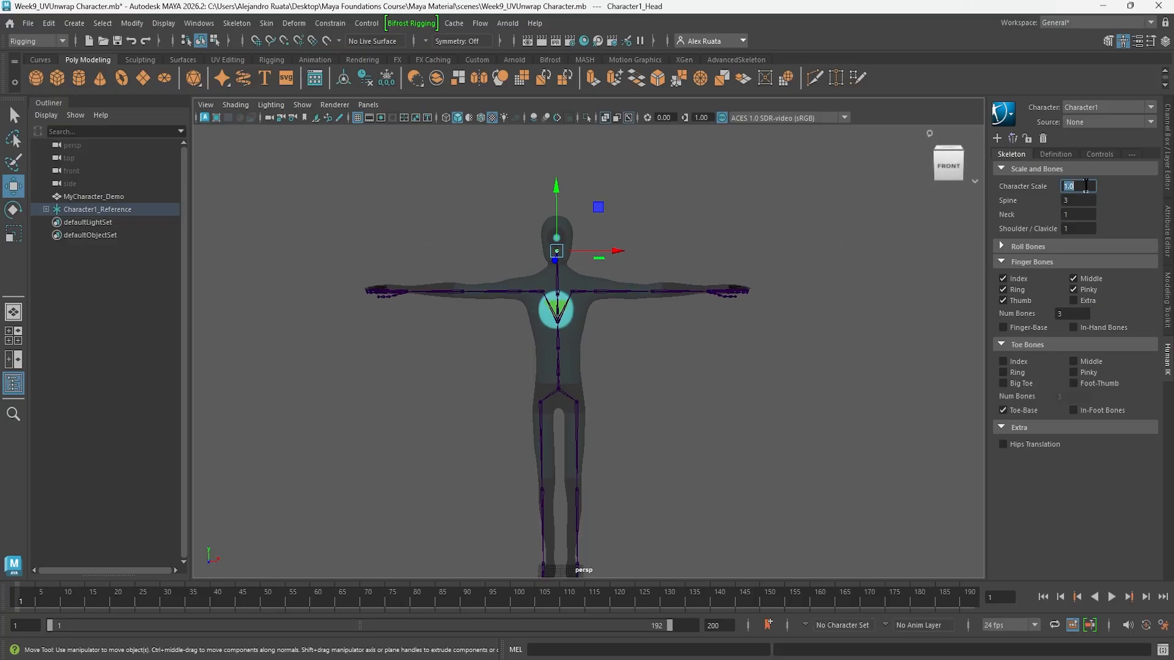
key(Return)
alt+drag(600, 341, 664, 337)
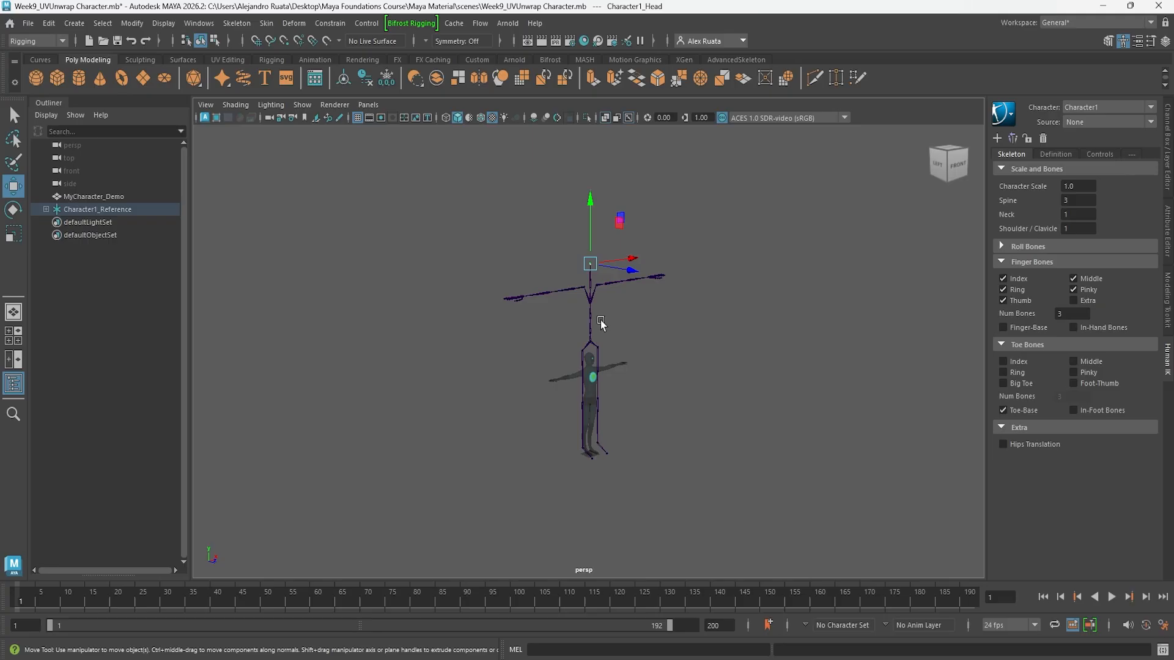
Step: Apply a Character Scale of .5 to bring the enlarged skeleton back to the mesh's size
click(1089, 186)
text(.5)
key(Return)
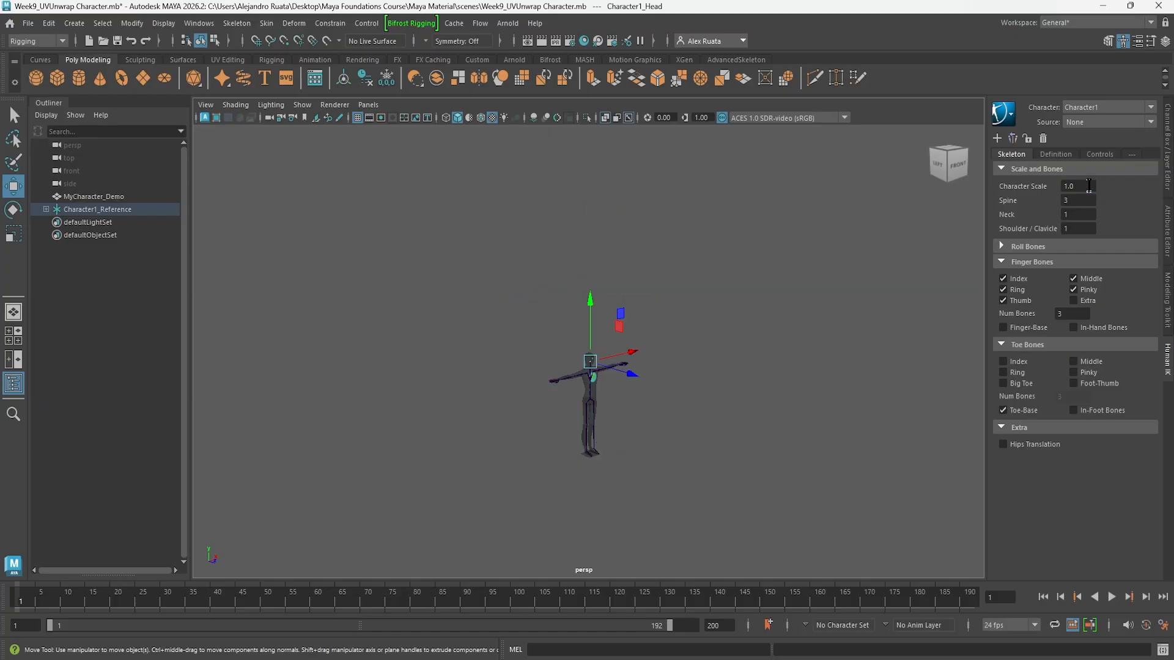
Step: Try shrinking the skeleton through Character Scale, and restore its size by applying a value of 2
scroll(679, 418, up, 5)
alt+drag(675, 306, 571, 336)
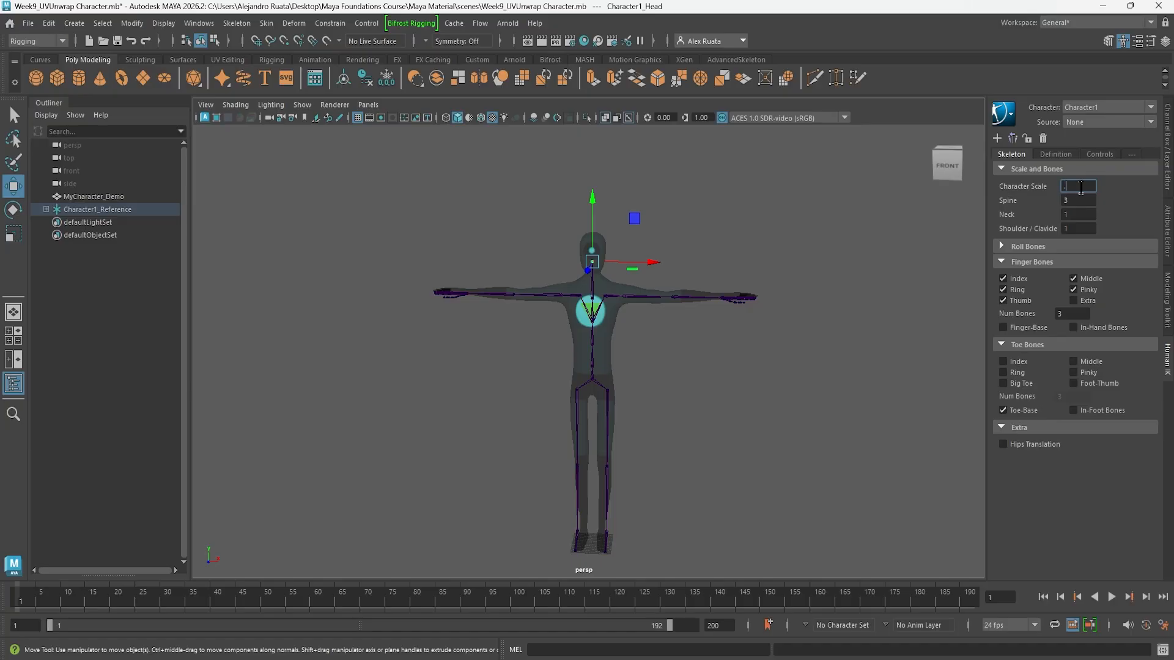
key(Return)
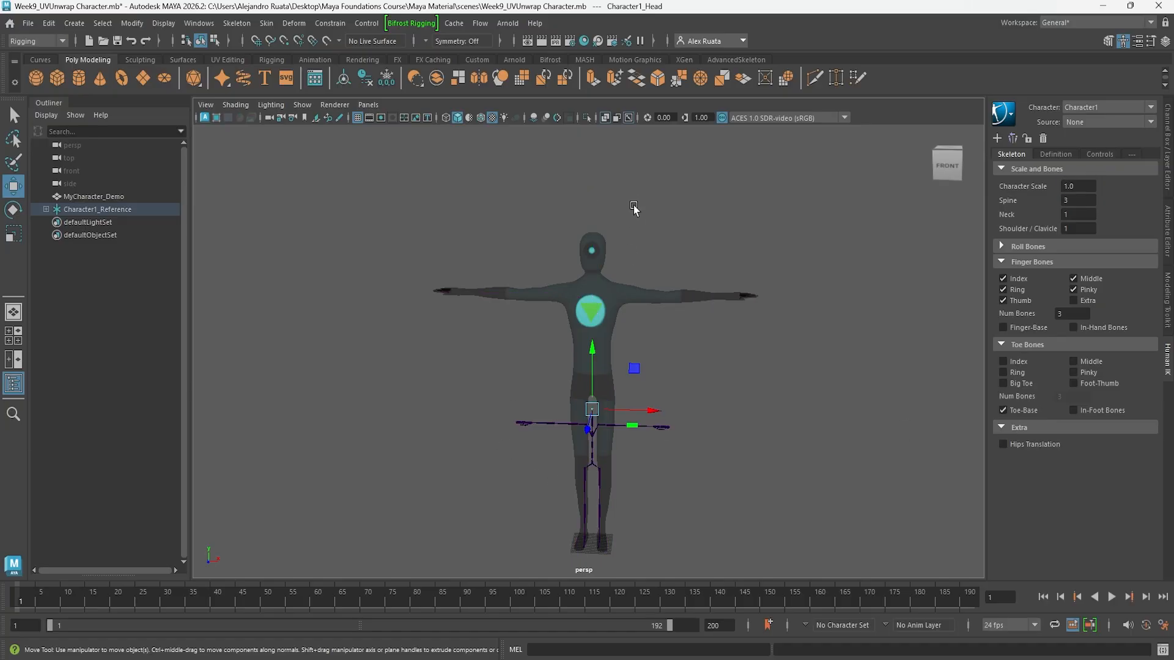
drag(1090, 188, 175, 519)
text(2)
key(Return)
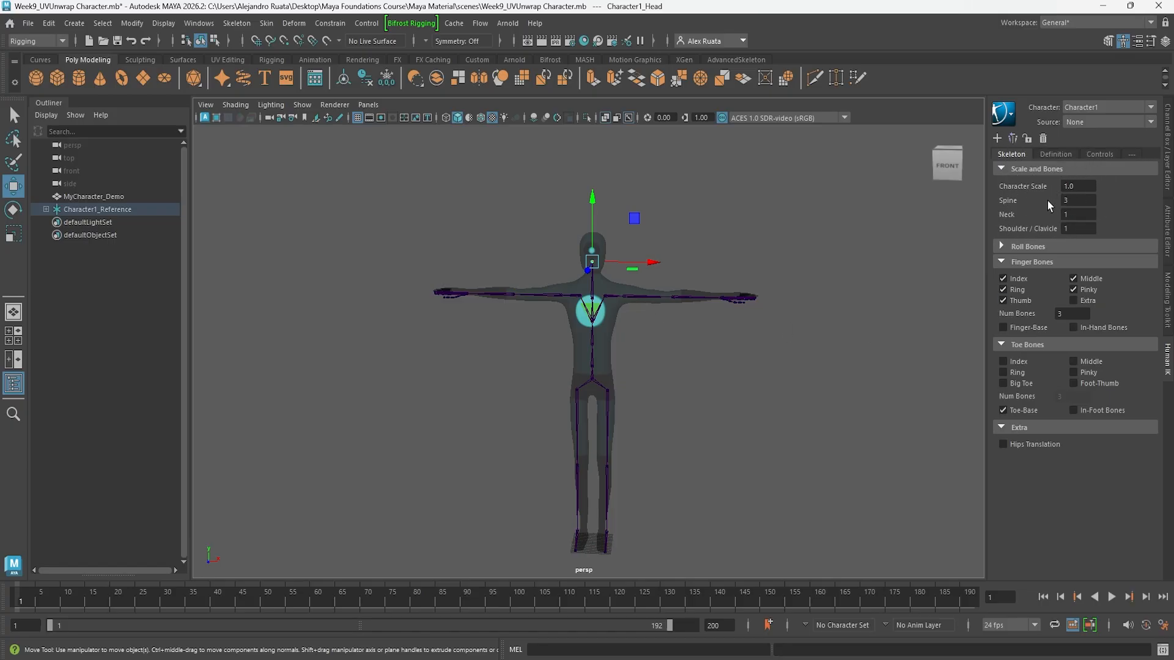
Step: Expand the Roll Bones settings and inspect the skeleton's fit inside the mesh from the back and front
key(ctrl)
key(ctrl)
key(ctrl)
click(1025, 247)
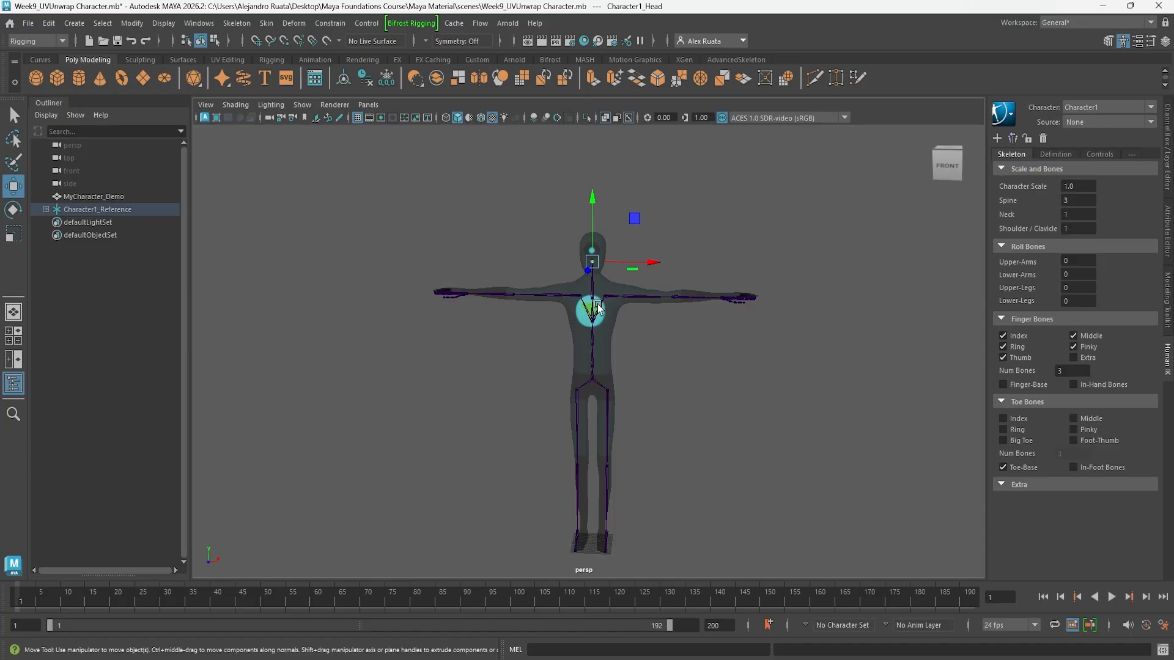
key(space)
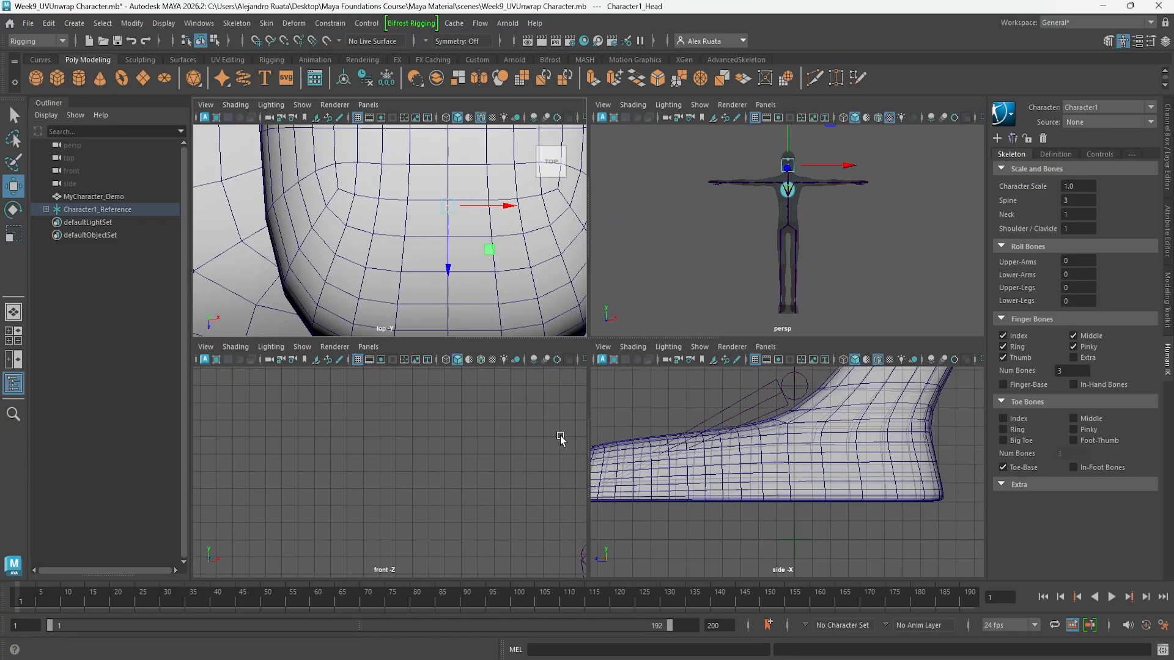
key(space)
alt+drag(714, 298, 441, 304)
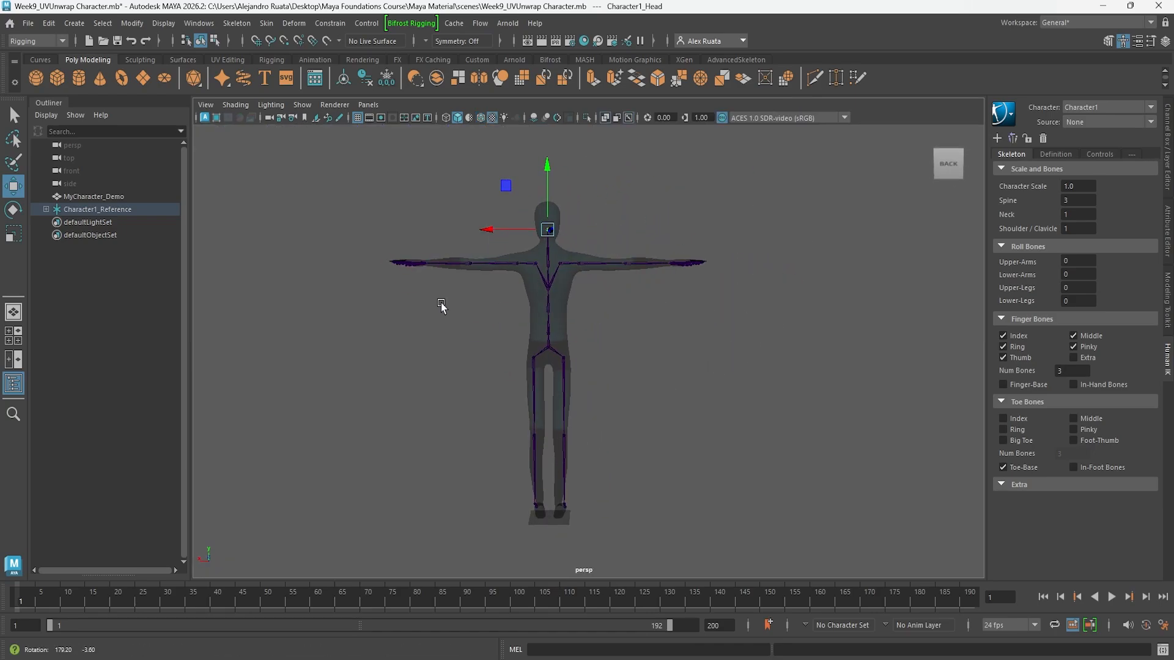
drag(368, 181, 546, 511)
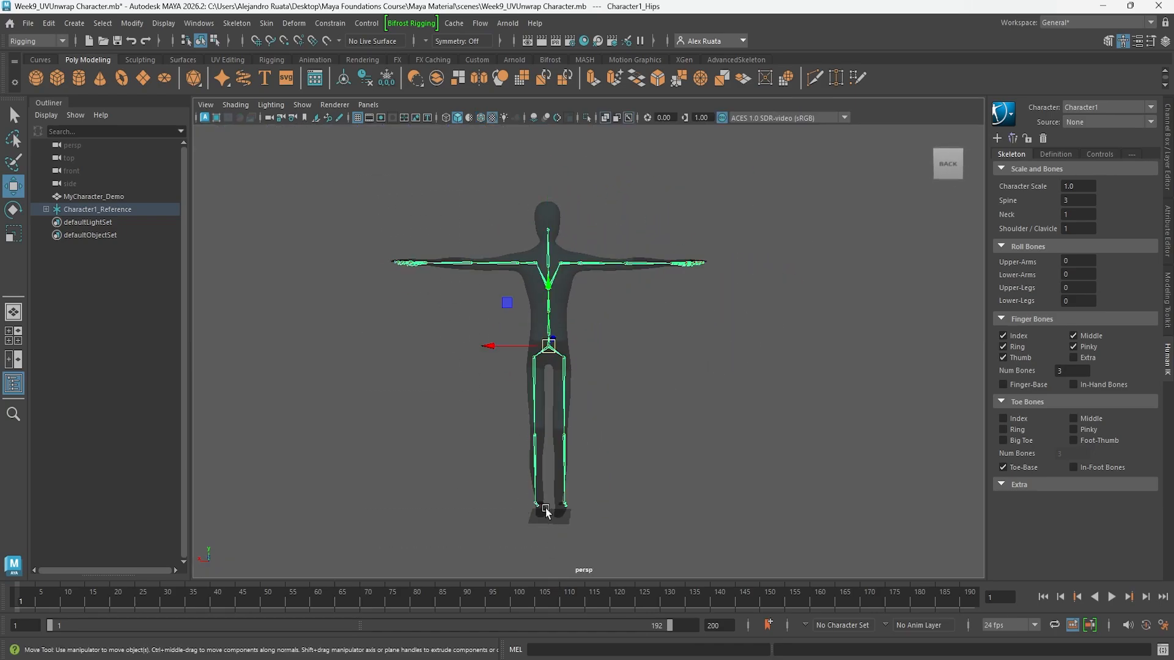
click(429, 237)
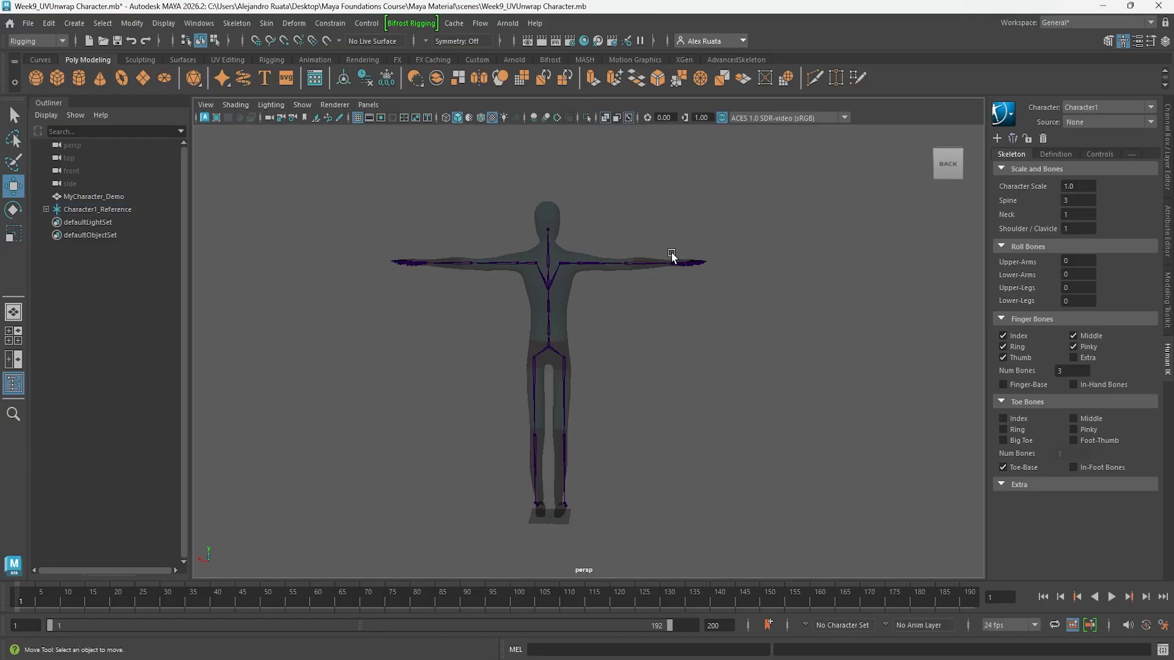
alt+drag(691, 253, 854, 319)
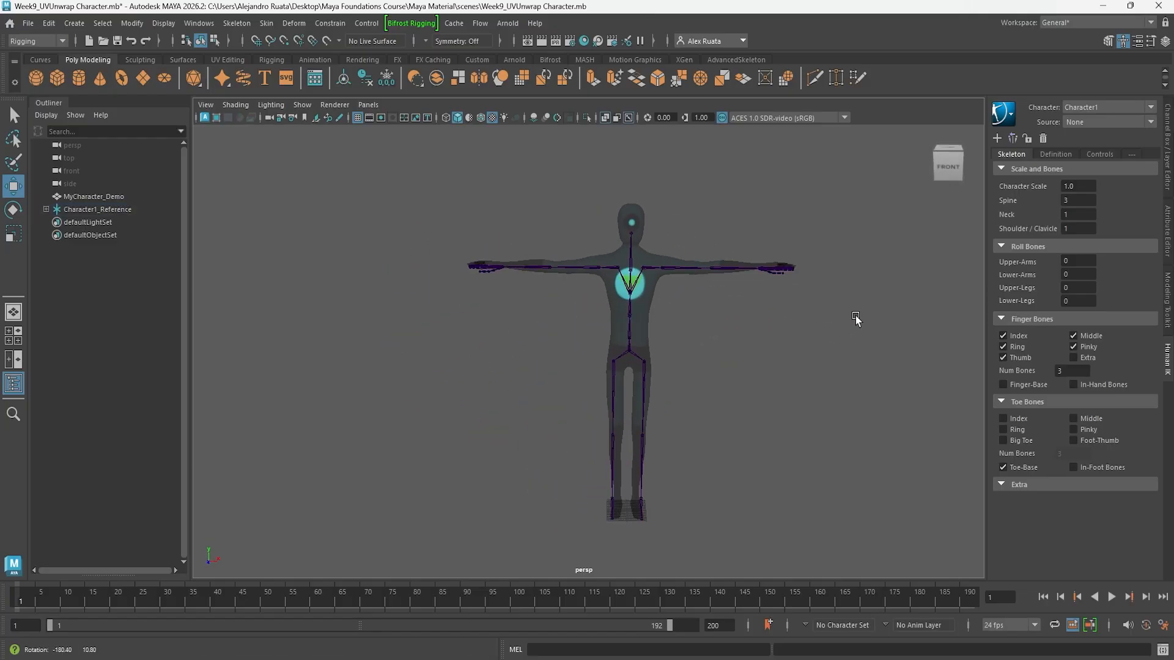
Step: Adjust the X-Ray shading in the front, side and top views so the joints show through the mesh
key(space)
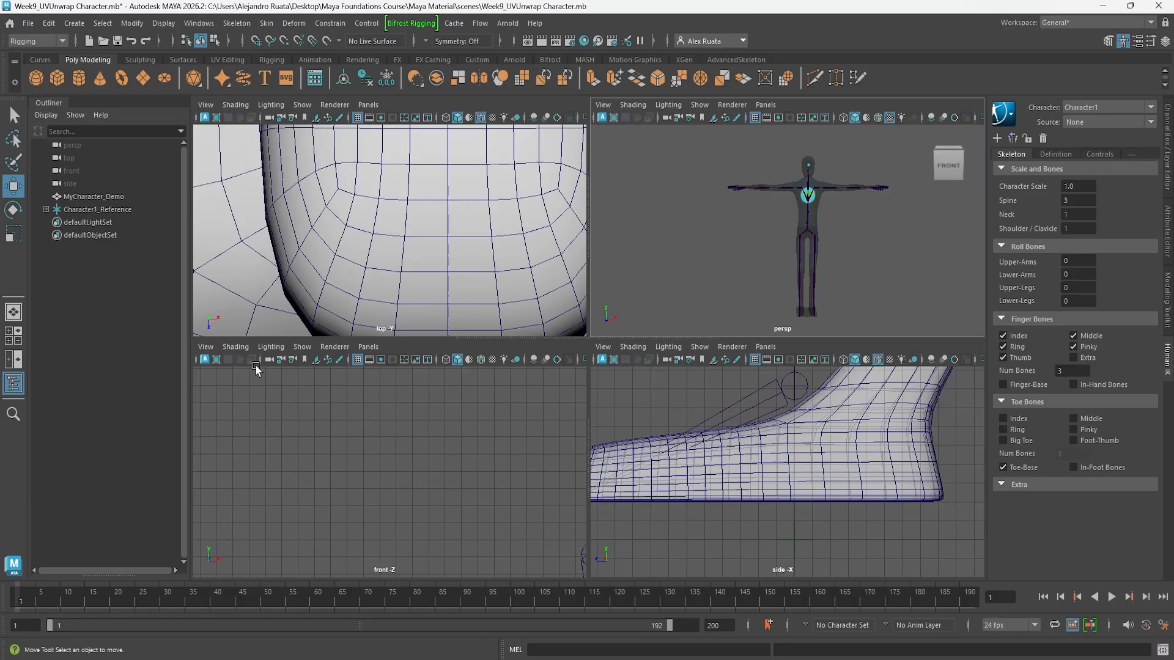
click(234, 347)
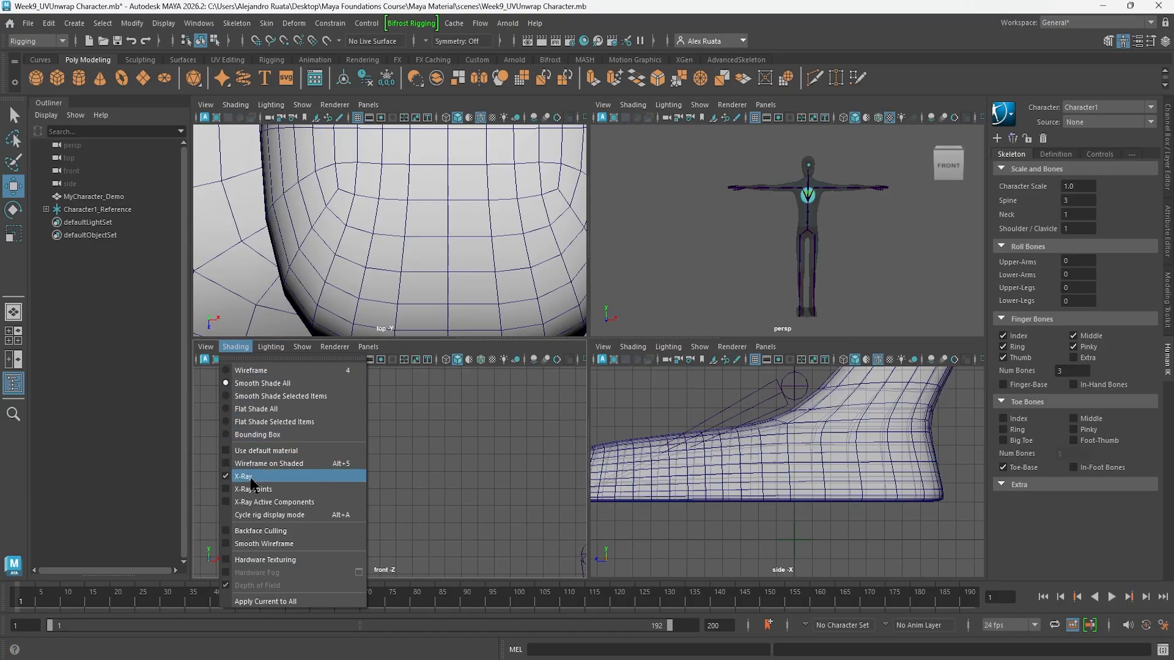
click(251, 476)
click(633, 347)
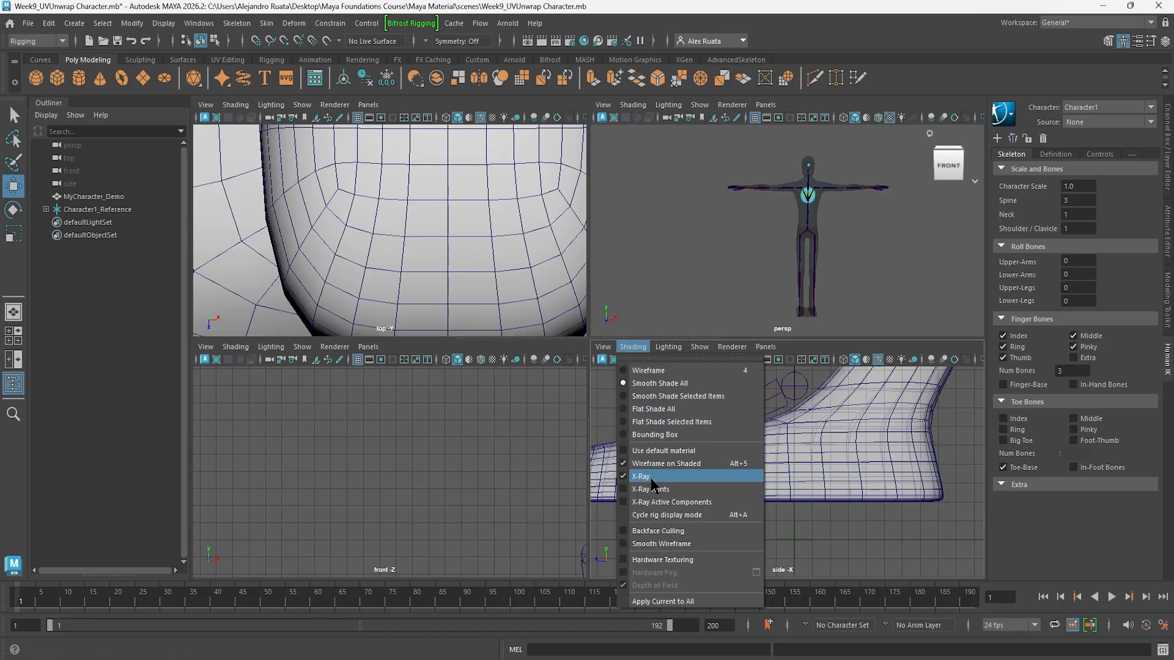
click(642, 477)
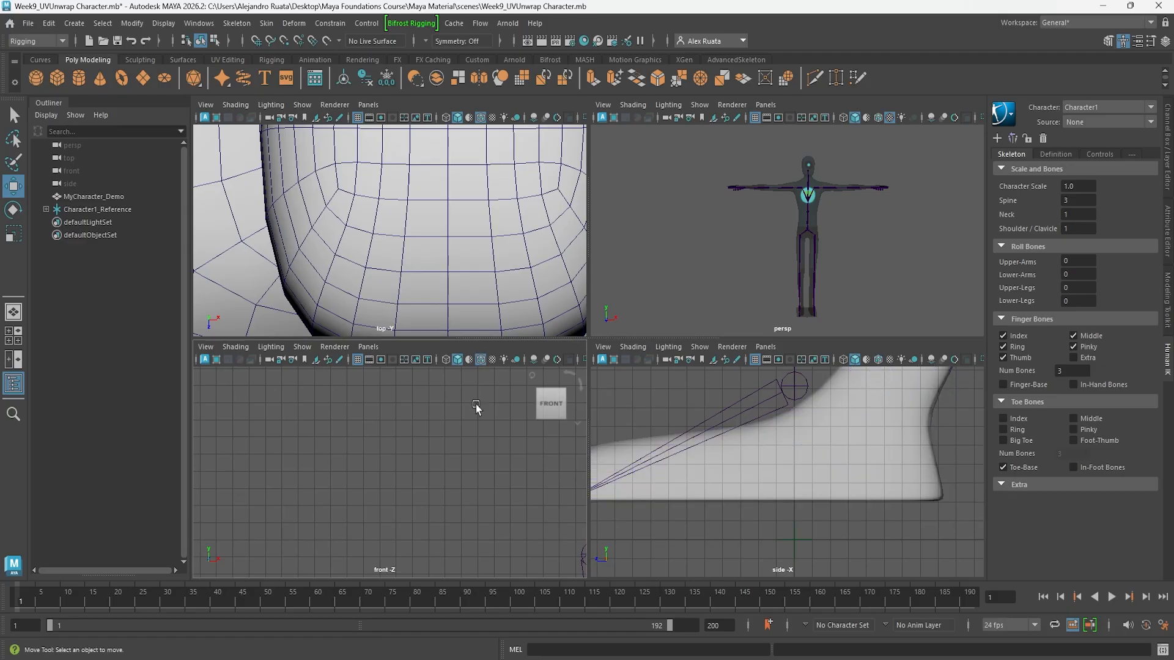
click(235, 104)
click(244, 234)
click(235, 105)
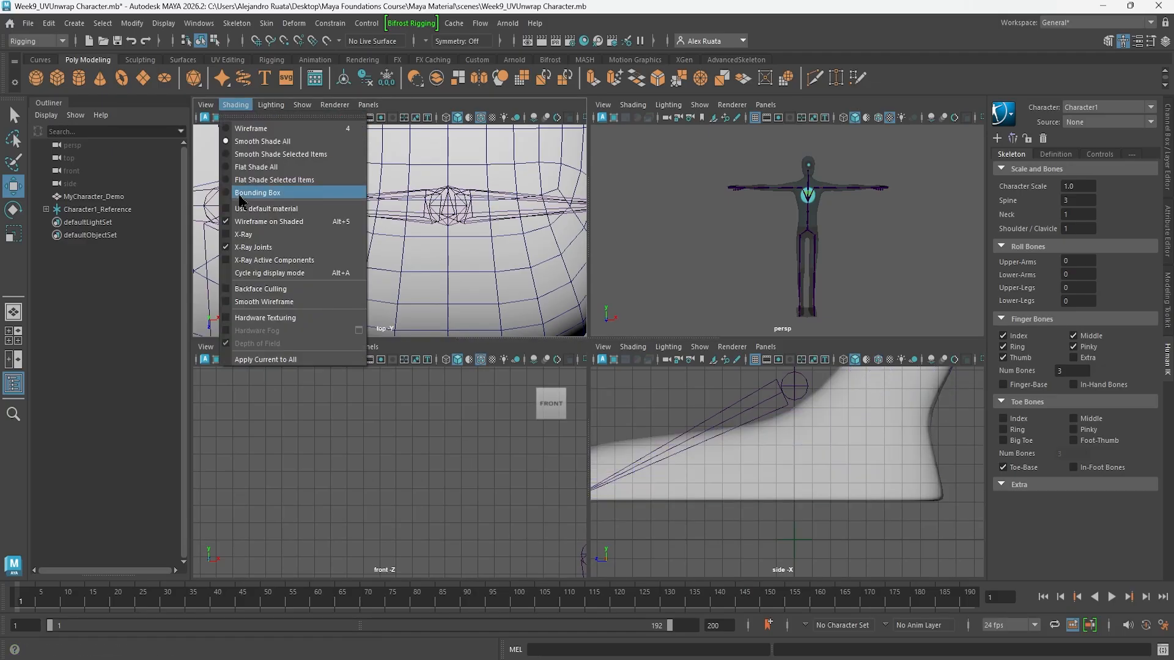
click(244, 234)
Step: Turn off wireframe on shaded in the top and front views and frame the full character in the orthographic views
click(481, 117)
scroll(436, 263, down, 8)
key(f)
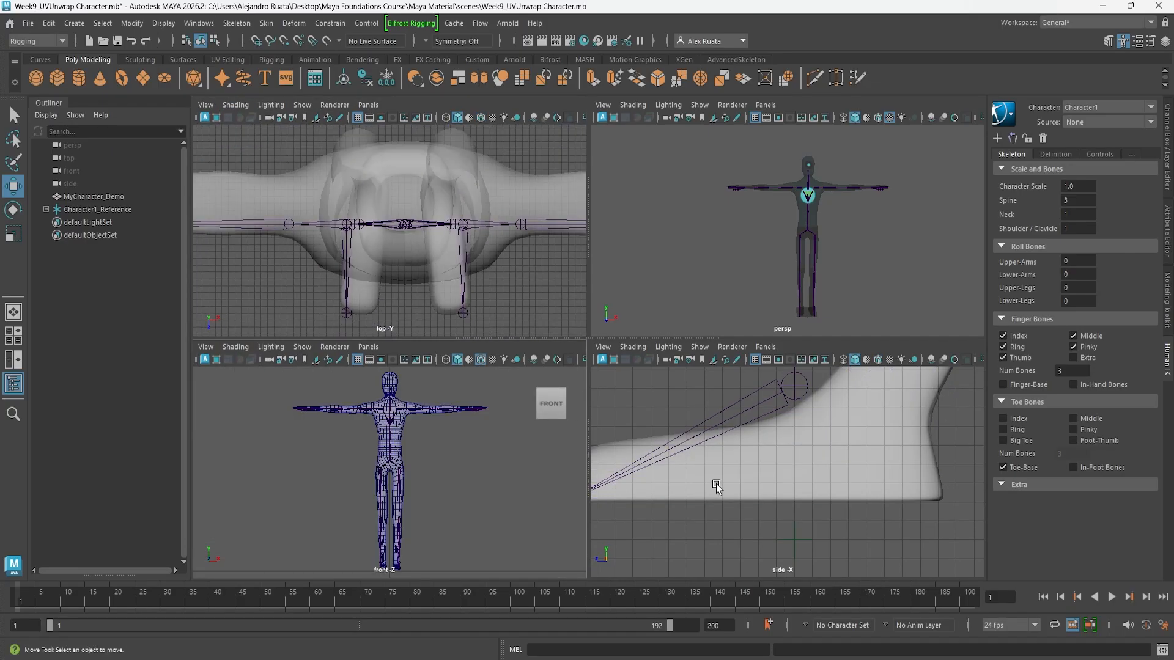
key(f)
key(f)
click(481, 360)
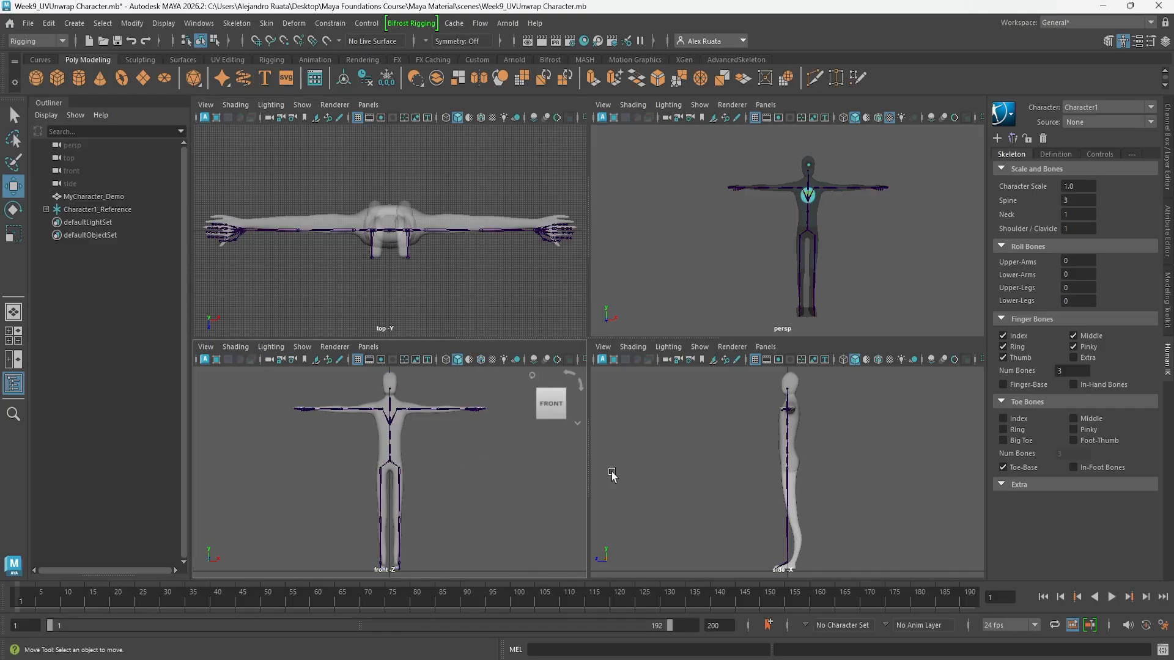
Step: Maximize the front view, hide its grid, and shift the left upper leg joint inward toward the middle of the thigh
key(space)
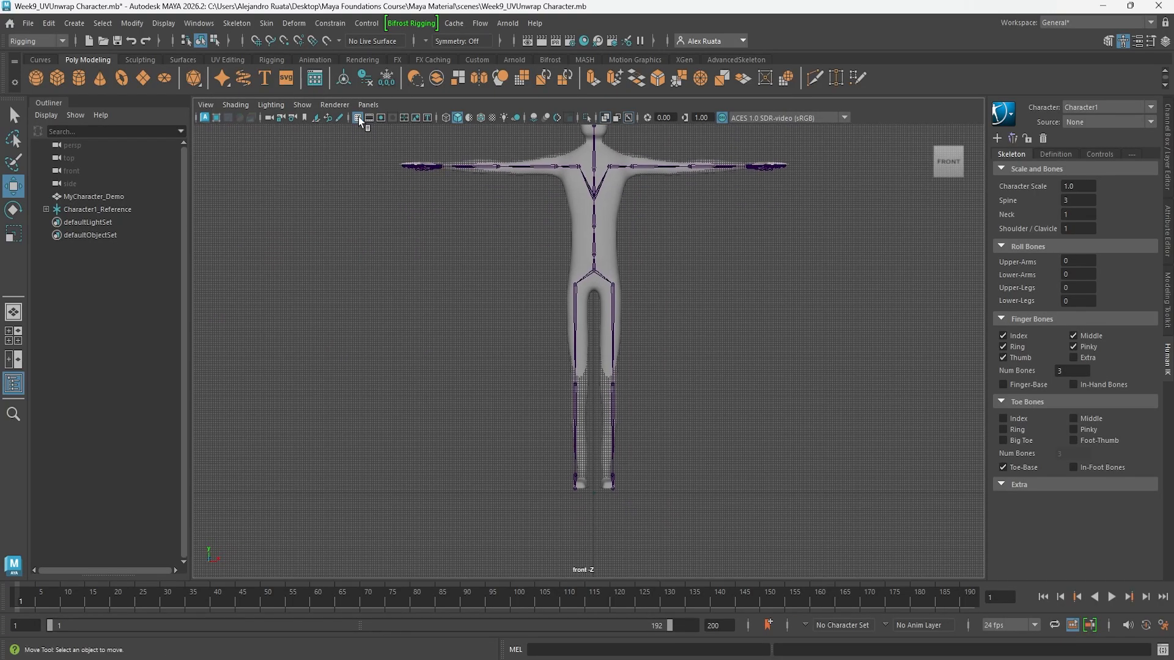
click(358, 118)
scroll(679, 481, up, 5)
alt+middle_drag(664, 401, 653, 456)
click(624, 275)
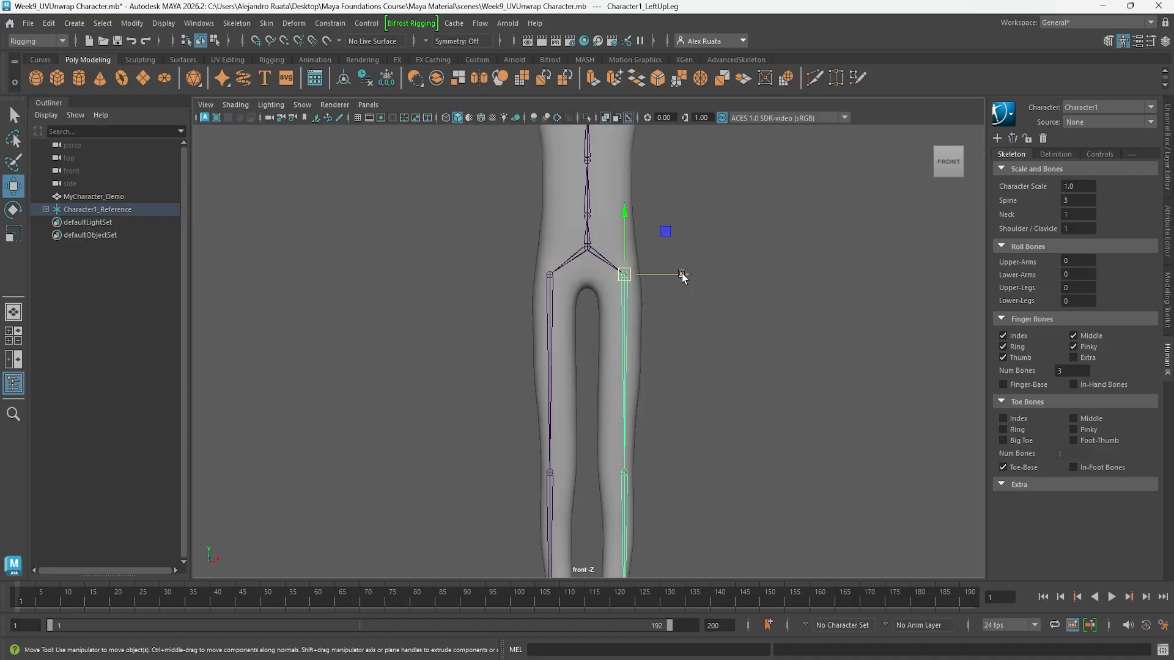
Step: Shift the left knee, foot and toe-base joints sideways in the front view to centre them in the mesh's leg
alt+middle_drag(658, 412, 656, 265)
click(622, 326)
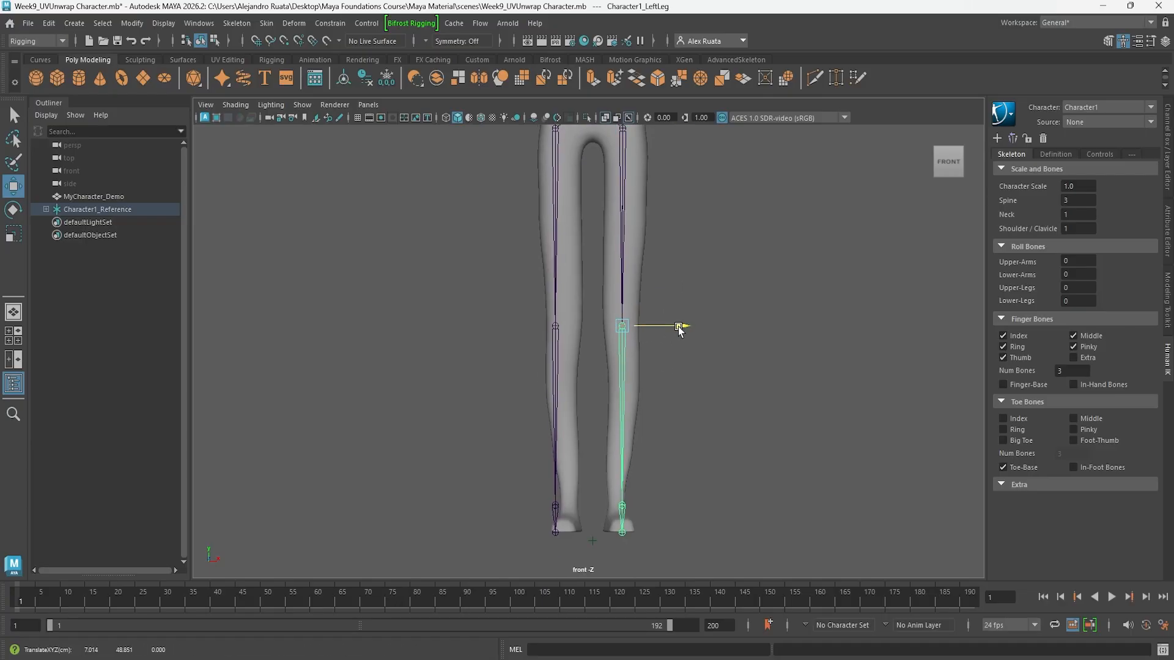
key(Down)
key(Down)
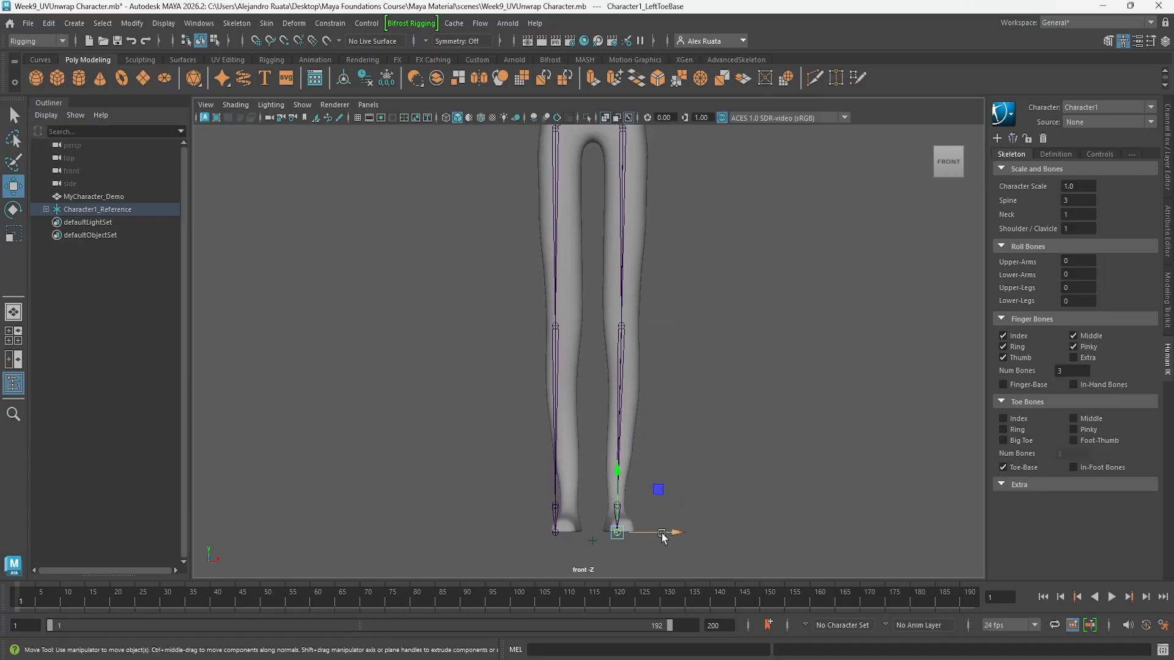
drag(662, 533, 674, 533)
Step: Lower the head joint to the base of the head, at a height of about 158.2 cm
alt+middle_drag(660, 299, 691, 489)
alt+middle_drag(665, 269, 660, 446)
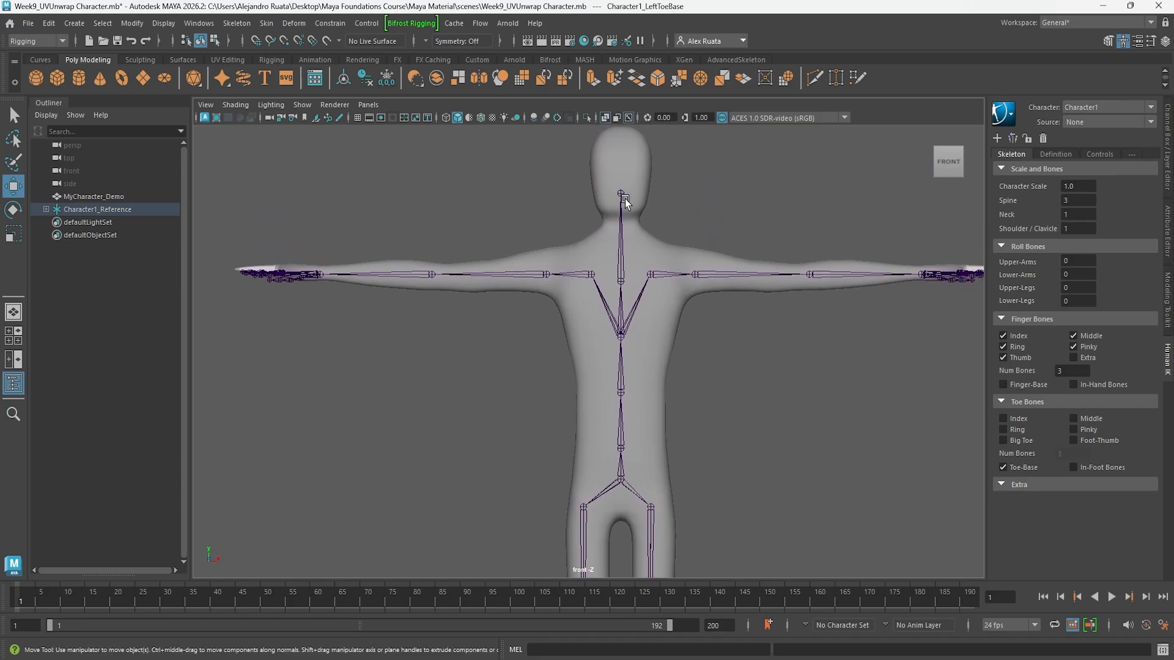
click(621, 195)
drag(622, 135, 622, 161)
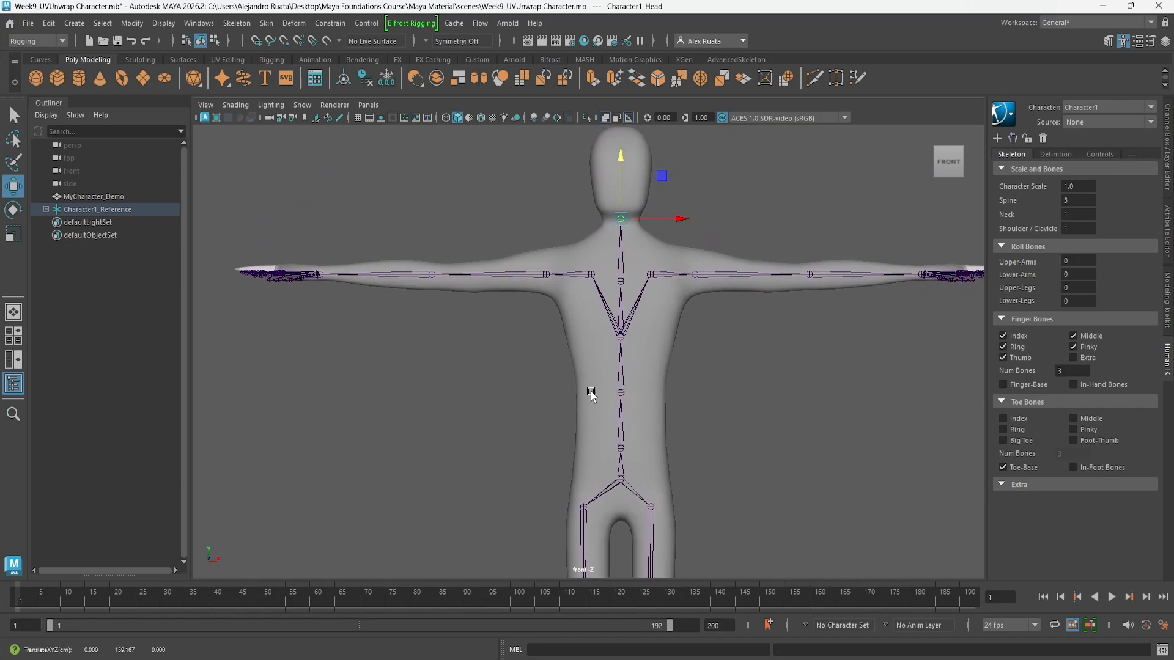
Step: Slide the left upper arm, elbow and wrist joints inward to fit the mesh's arm, placing the wrist at X about 70.7 cm
alt+middle_drag(548, 326, 553, 364)
alt+middle_drag(655, 331, 595, 328)
alt+right_drag(595, 328, 698, 316)
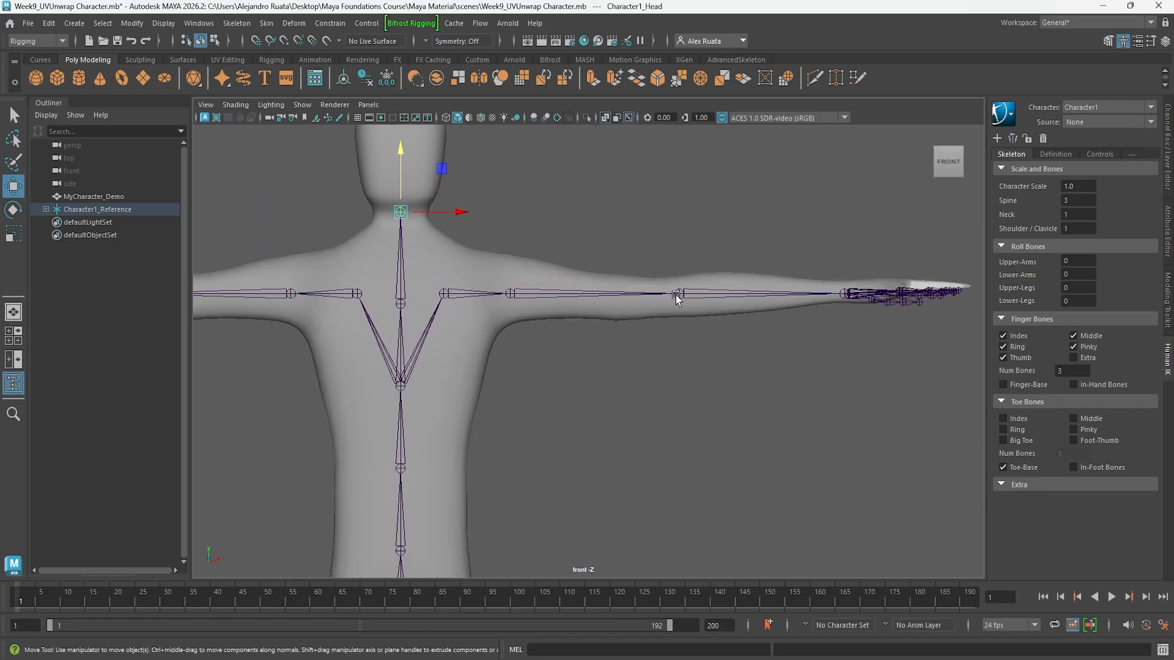
click(677, 294)
drag(677, 294, 718, 295)
click(823, 294)
alt+middle_drag(894, 301, 739, 316)
mouse_move(729, 309)
mouse_down()
mouse_move(762, 307)
mouse_move(743, 307)
mouse_up()
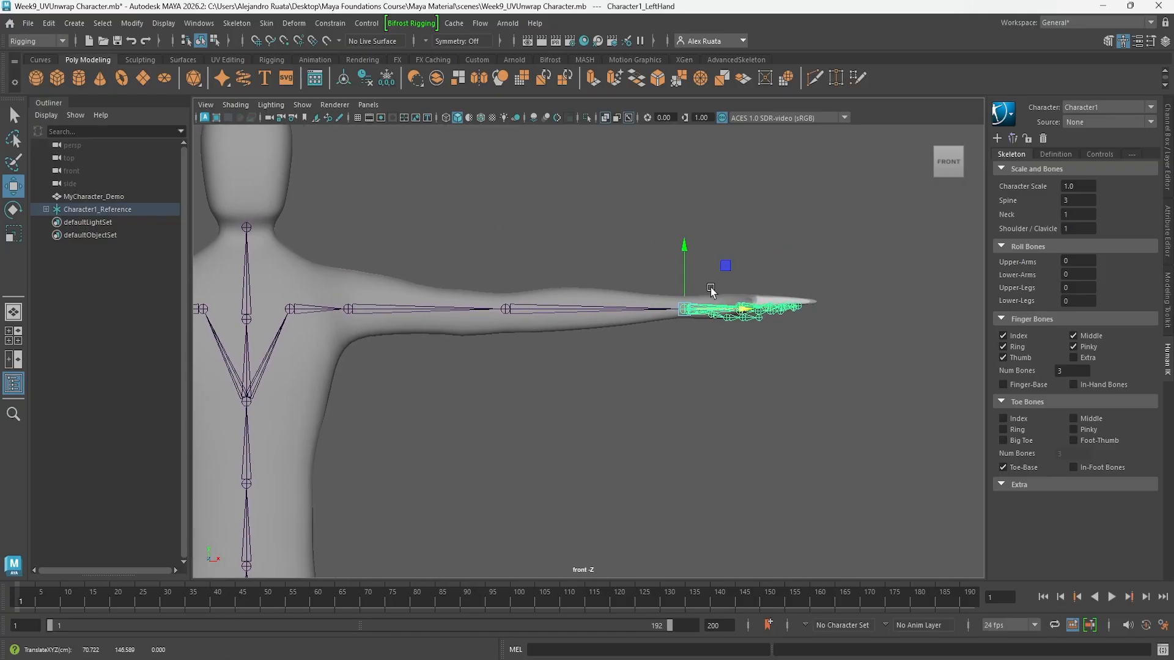
Step: Return to the four-view layout and hide the grid in the top and side views
alt+middle_drag(639, 317, 625, 282)
alt+right_drag(625, 281, 659, 263)
key(space)
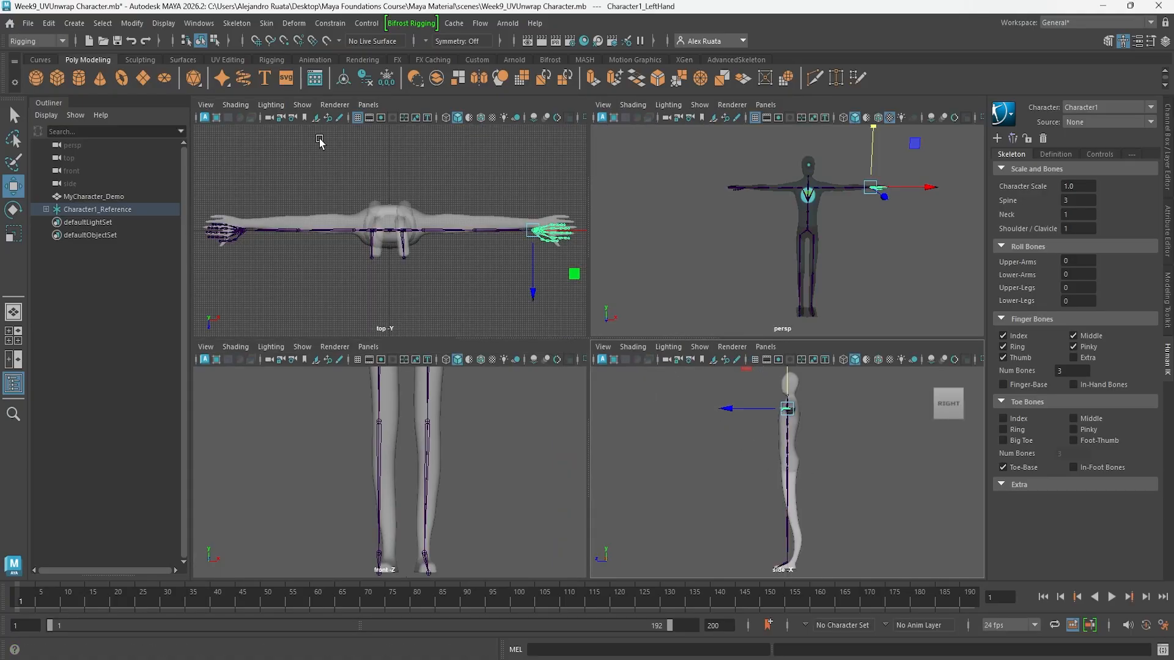
key(space)
key(space)
Step: Move the left upper leg joint backward in the side view to Z about -2.05 cm
scroll(460, 499, up, 3)
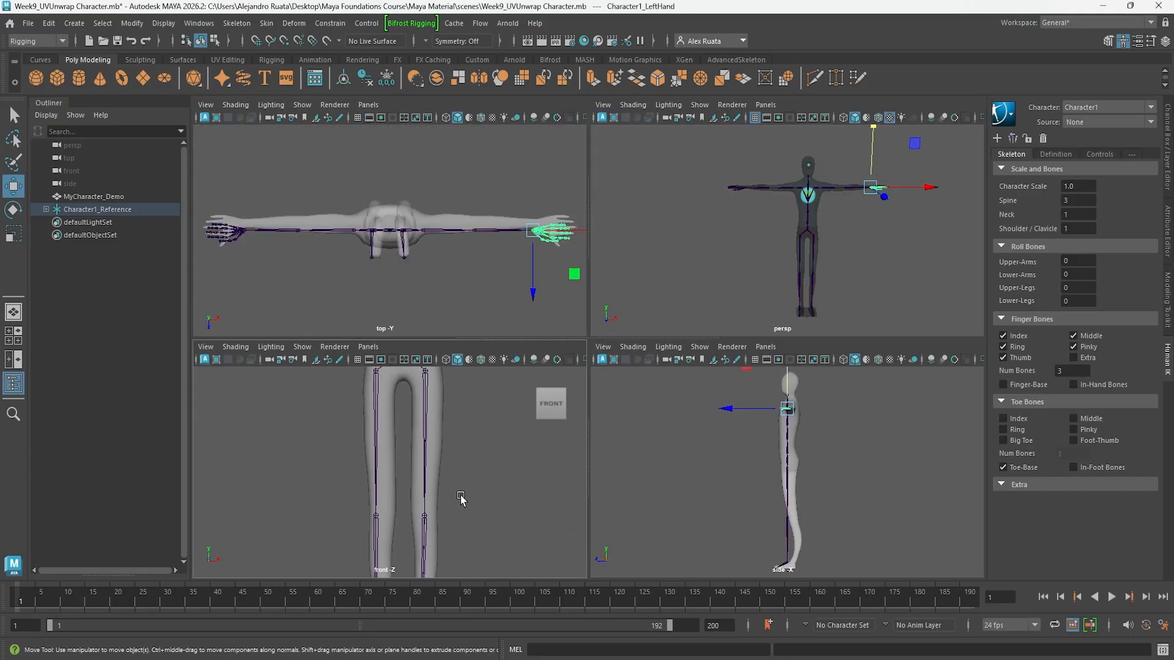
alt+middle_drag(461, 497, 460, 553)
click(423, 427)
scroll(750, 533, up, 5)
drag(730, 452, 740, 451)
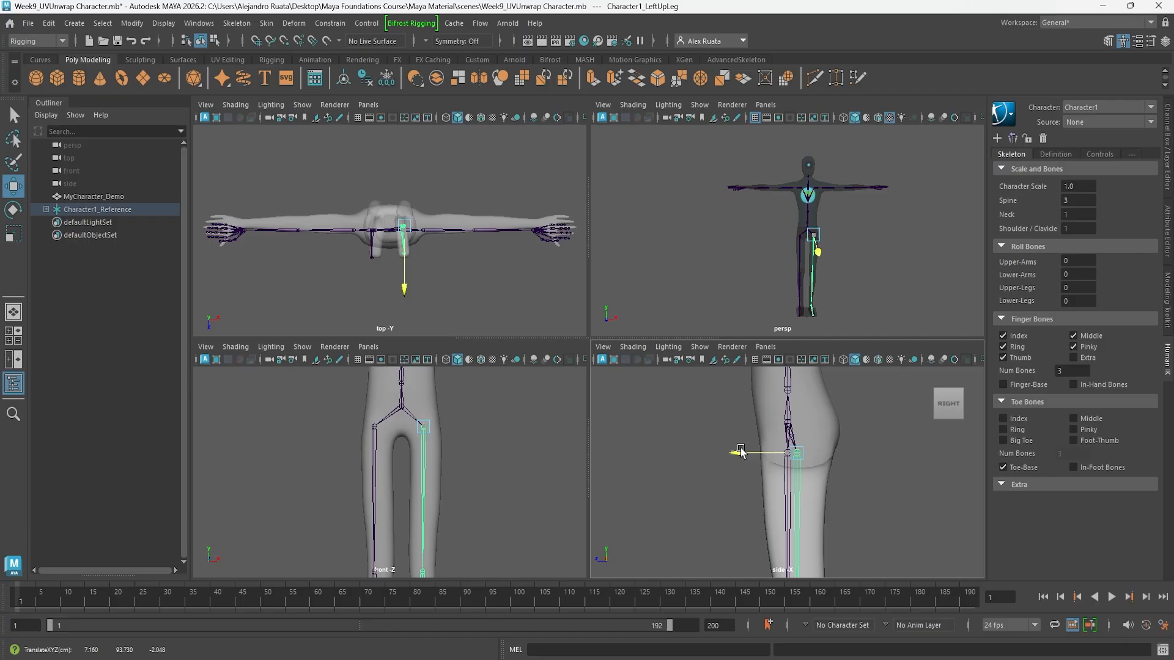
Step: In the side view, move the left knee joint backward into the mesh and the left toe base forward to Z about 9.27 cm
alt+middle_drag(754, 554, 775, 458)
click(807, 432)
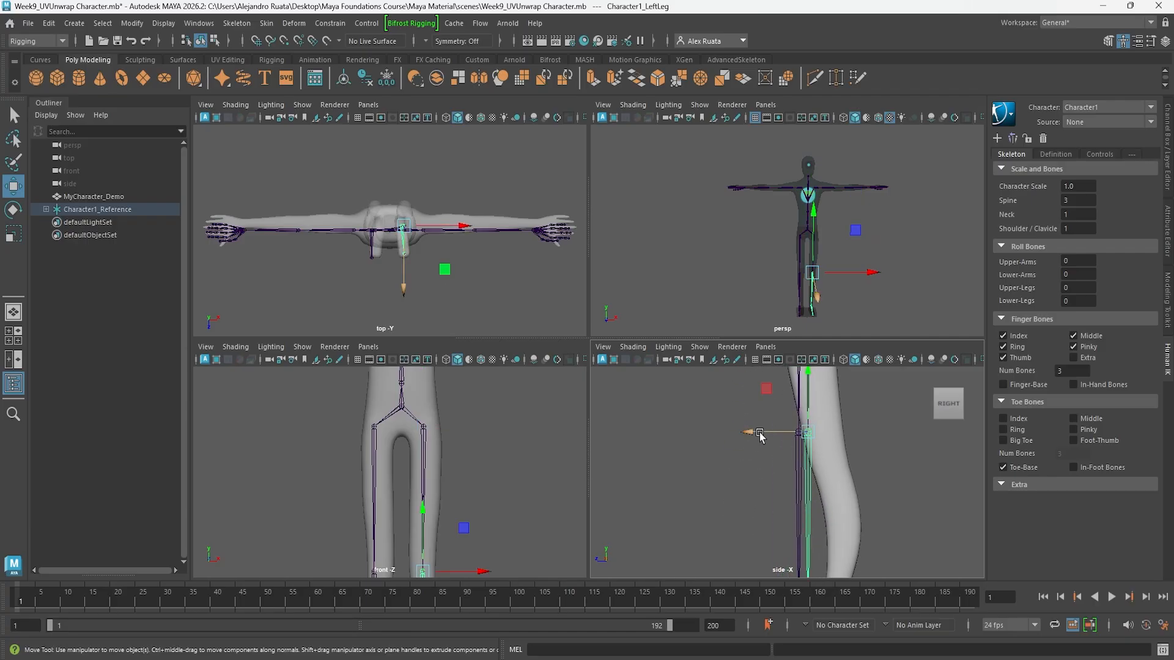
drag(760, 434, 778, 439)
alt+middle_drag(803, 539, 799, 419)
click(760, 532)
drag(724, 532, 715, 528)
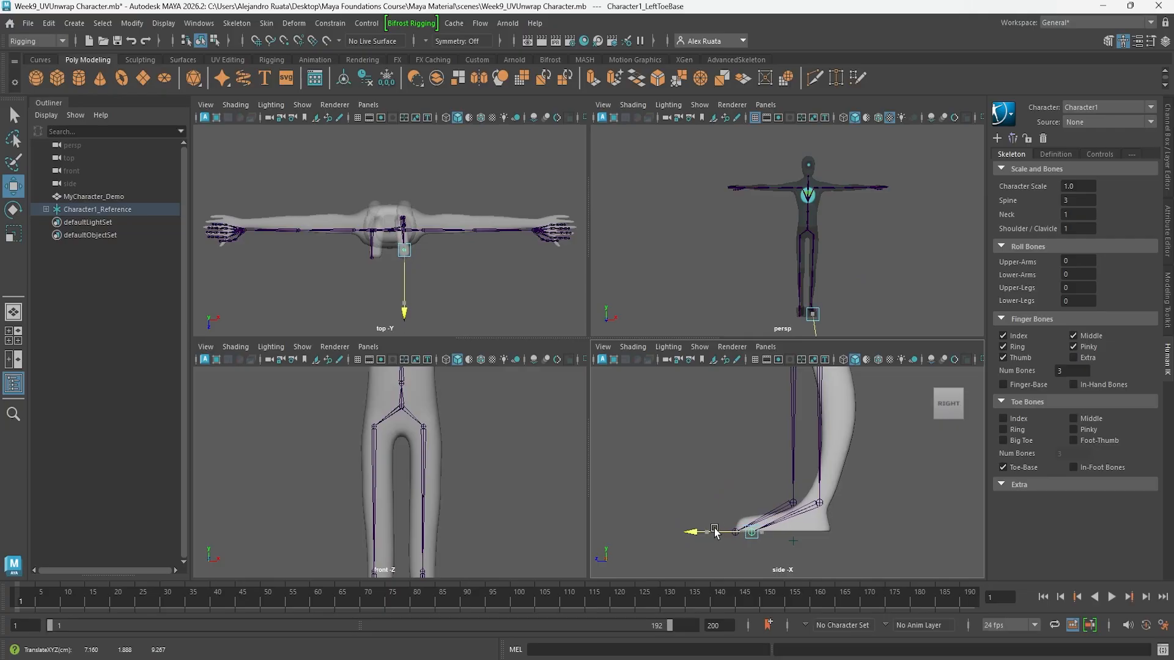
Step: Move the head joint backward in the side view to Z about -2.46 cm
alt+middle_drag(784, 432, 784, 587)
alt+middle_drag(787, 477, 793, 557)
alt+middle_drag(806, 397, 811, 622)
click(798, 427)
drag(766, 427, 775, 427)
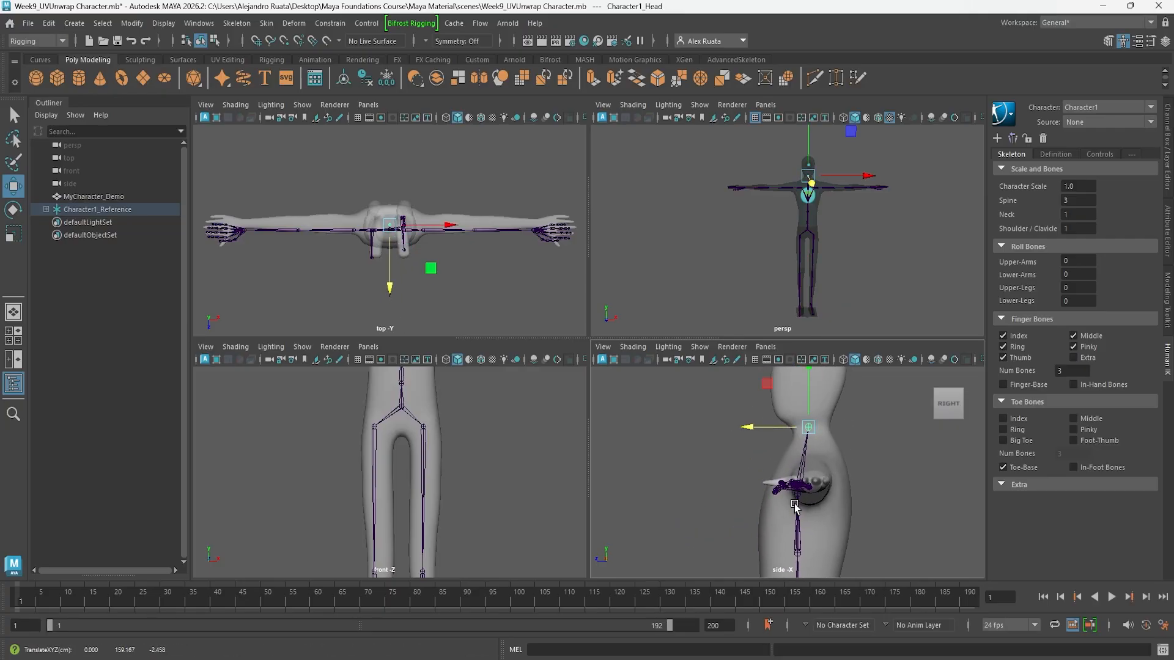
Step: Align the two lowest spine joints with the torso in the side view, placing the lowest one at Z about -0.55 cm
alt+middle_drag(415, 400, 422, 428)
click(409, 435)
alt+middle_drag(780, 569, 776, 461)
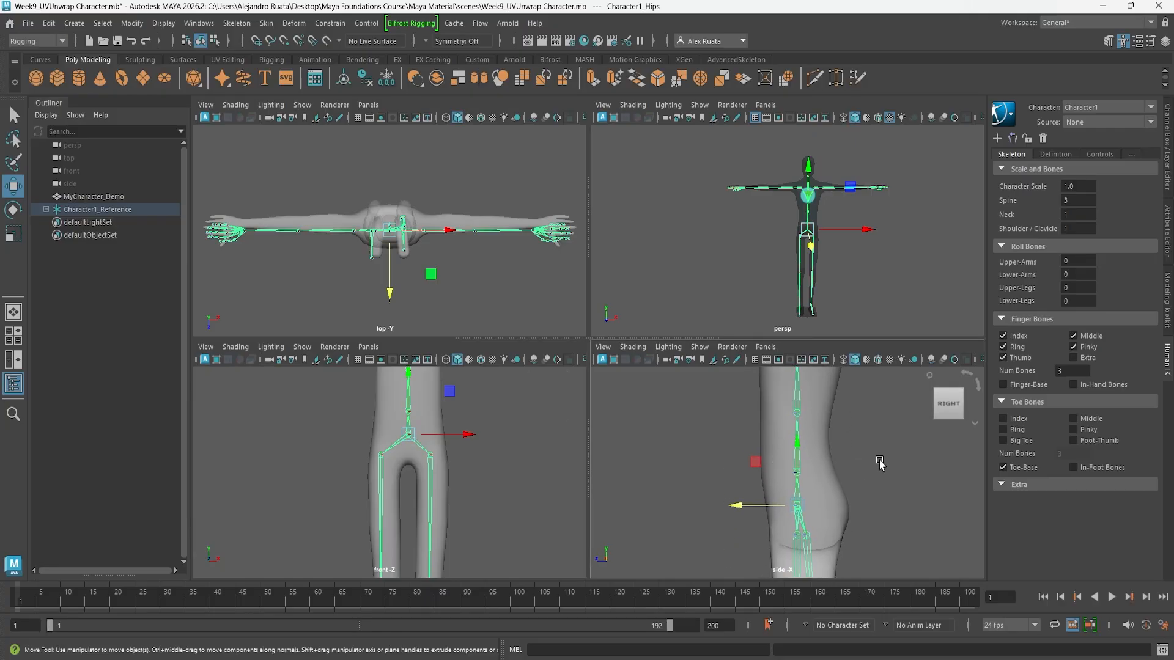
click(880, 462)
click(797, 473)
drag(751, 472, 756, 475)
alt+middle_drag(844, 429, 848, 491)
click(847, 490)
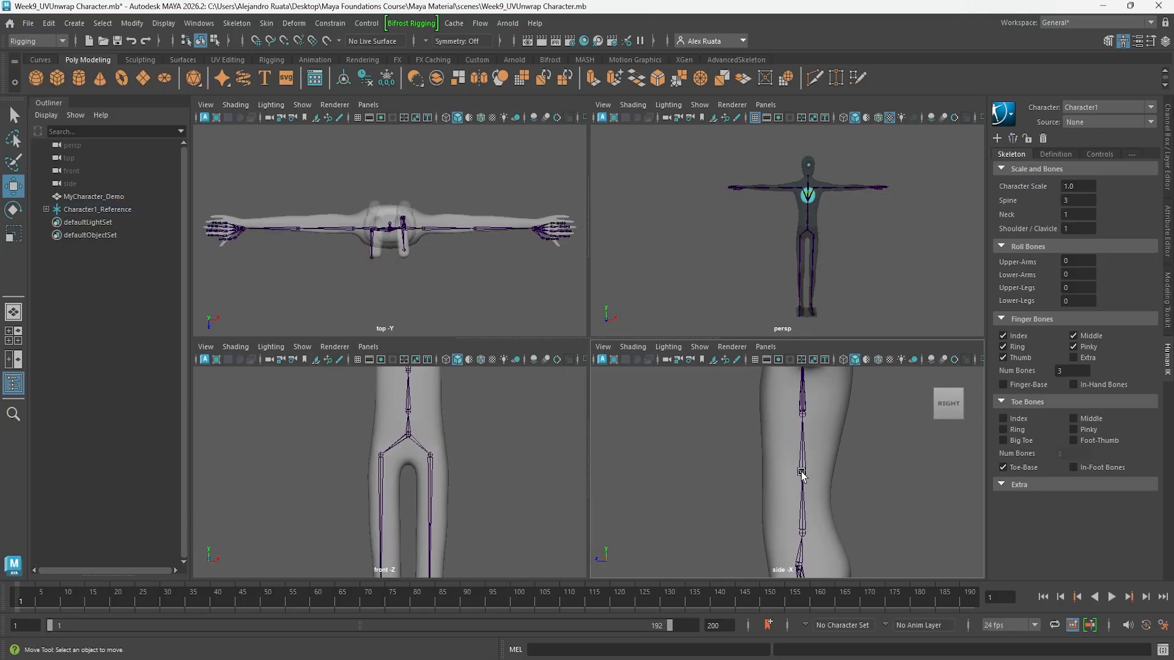
click(801, 473)
drag(747, 473, 744, 474)
click(802, 534)
drag(759, 533, 758, 534)
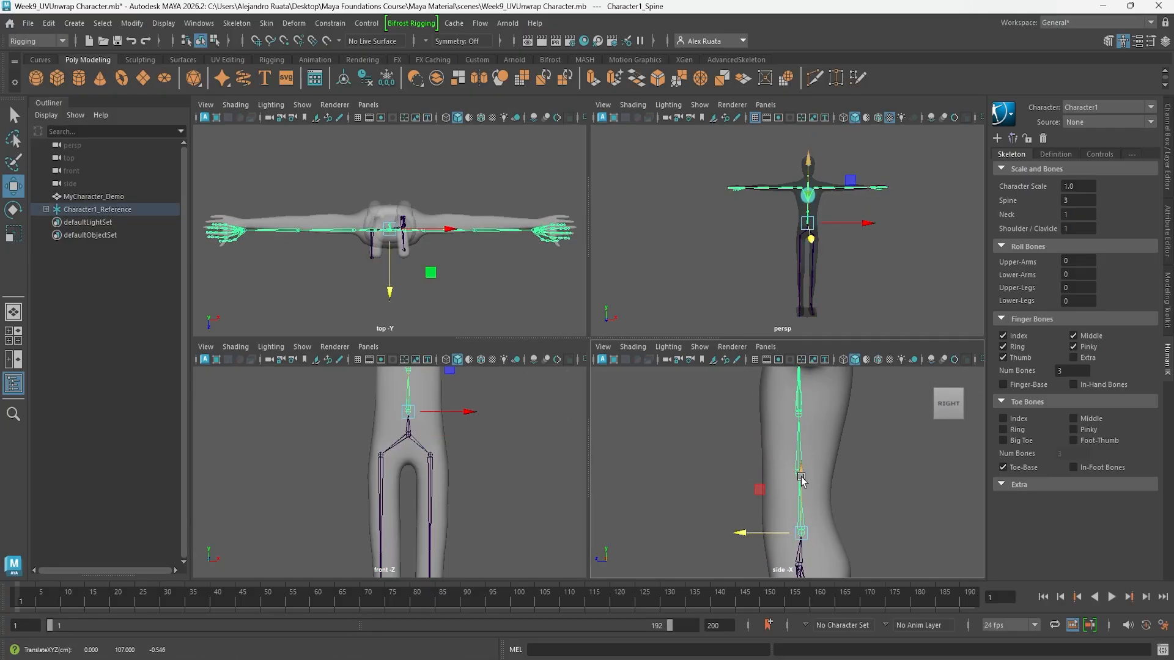
Step: Nudge the middle and upper spine joints slightly backward in the side view to follow the torso
click(801, 477)
click(846, 490)
click(799, 474)
drag(743, 474, 745, 474)
alt+middle_drag(854, 453, 856, 500)
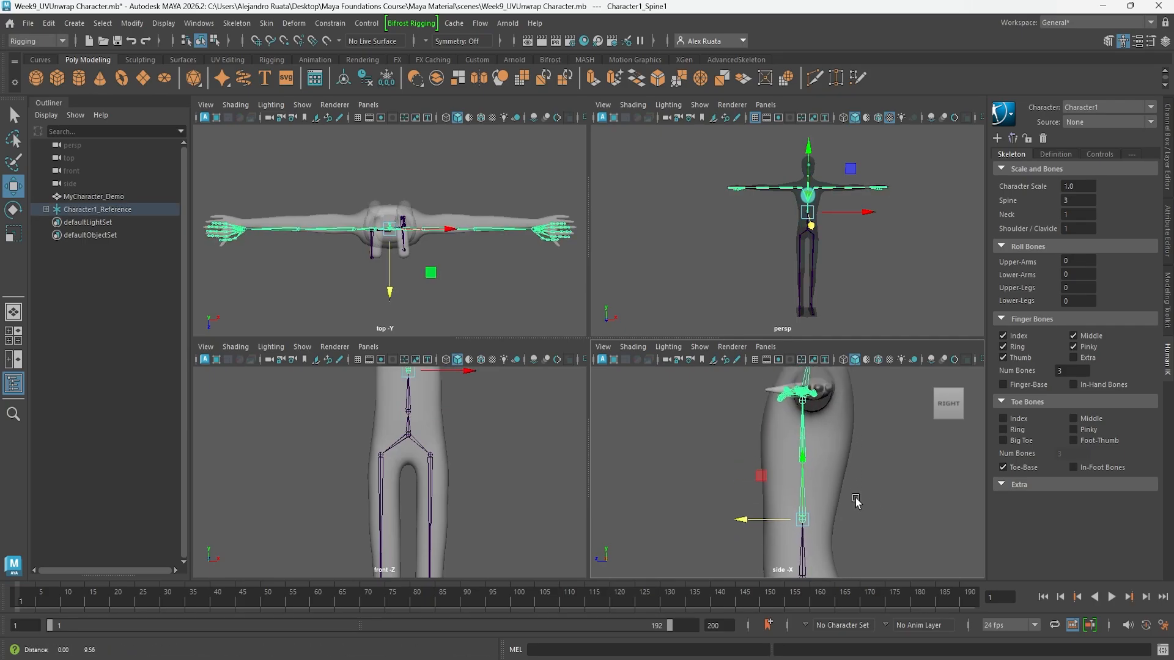
click(856, 499)
click(803, 463)
drag(761, 464, 764, 464)
Step: Nudge the head joint slightly forward and the neck joint slightly backward in the side view
alt+middle_drag(812, 440, 812, 522)
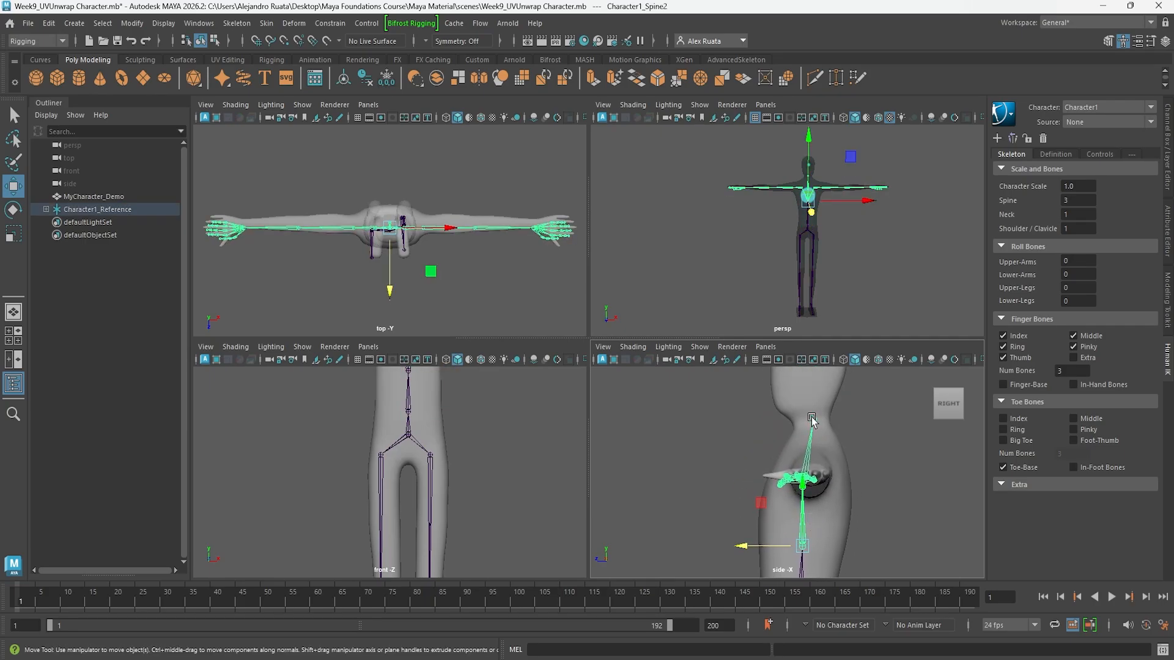
click(812, 419)
drag(751, 420, 747, 420)
alt+middle_drag(482, 435, 501, 598)
click(428, 454)
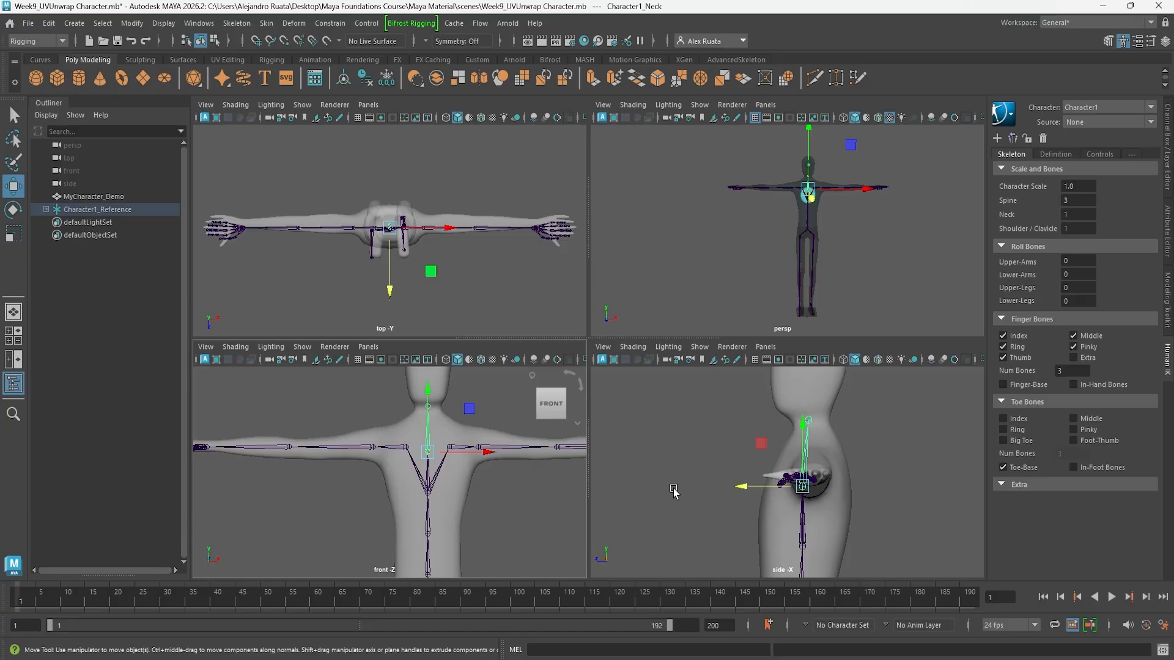
click(743, 487)
drag(743, 487, 745, 487)
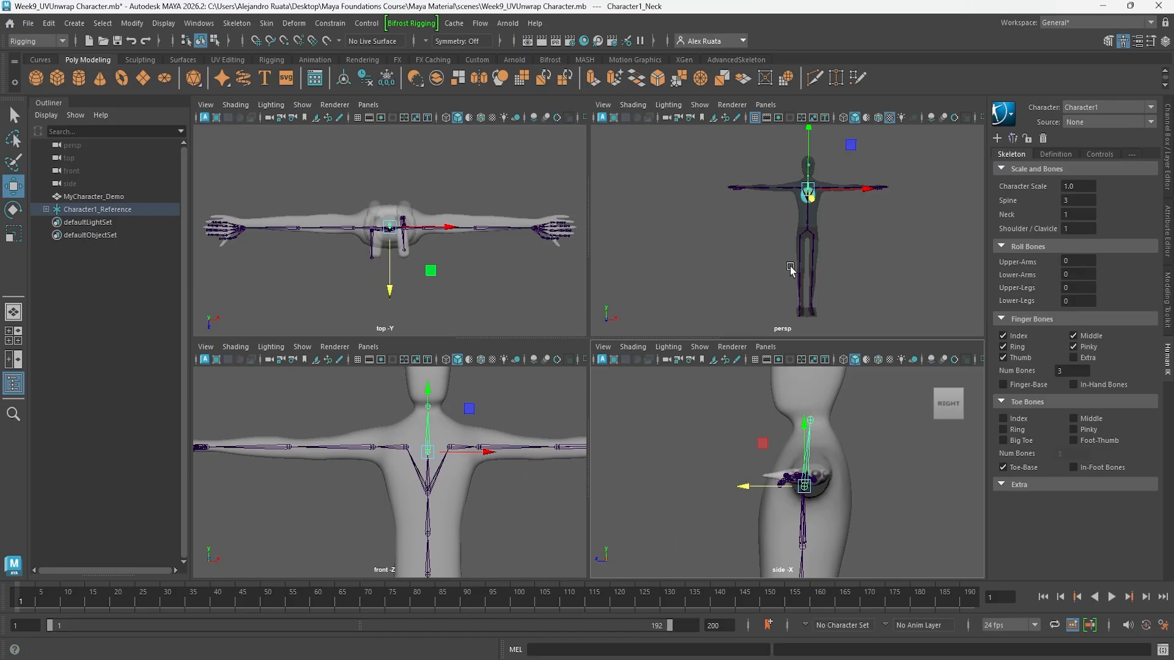
Step: Maximize the perspective view and check the validation status of the HumanIK character definition
key(space)
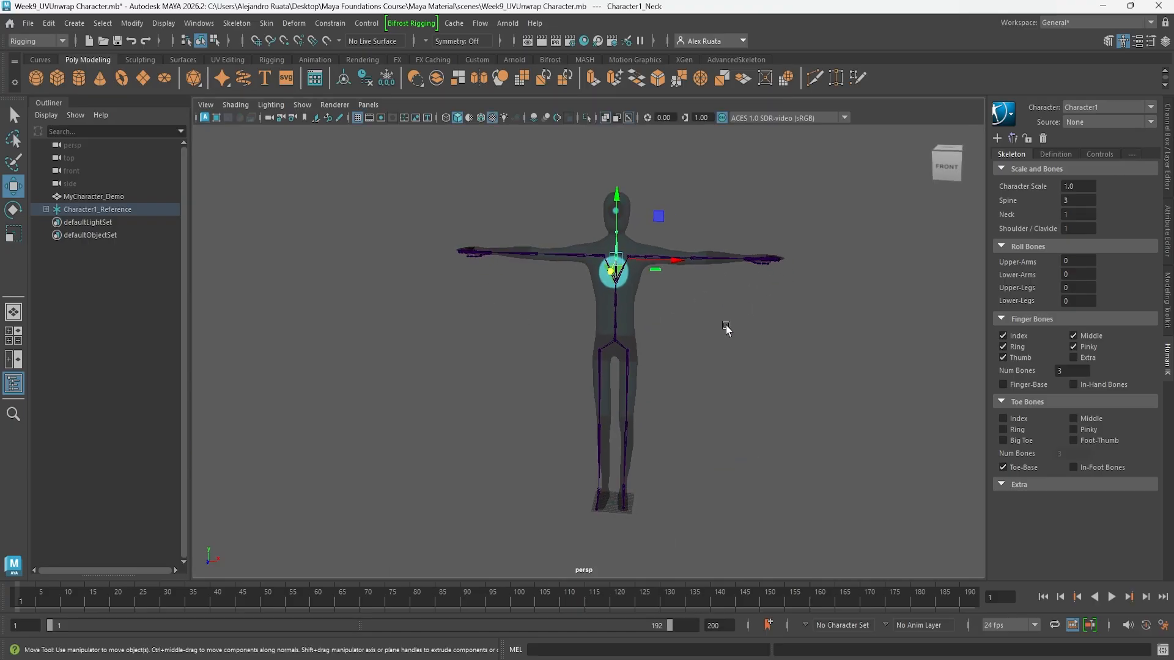
click(725, 328)
click(1057, 154)
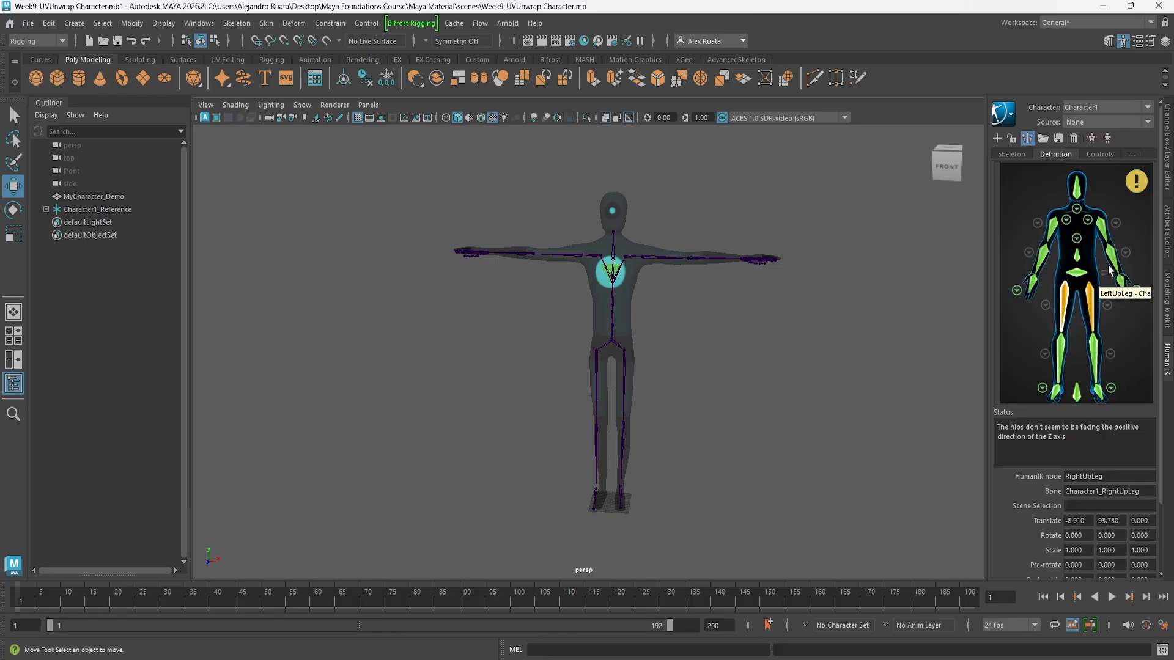
mouse_move(1141, 192)
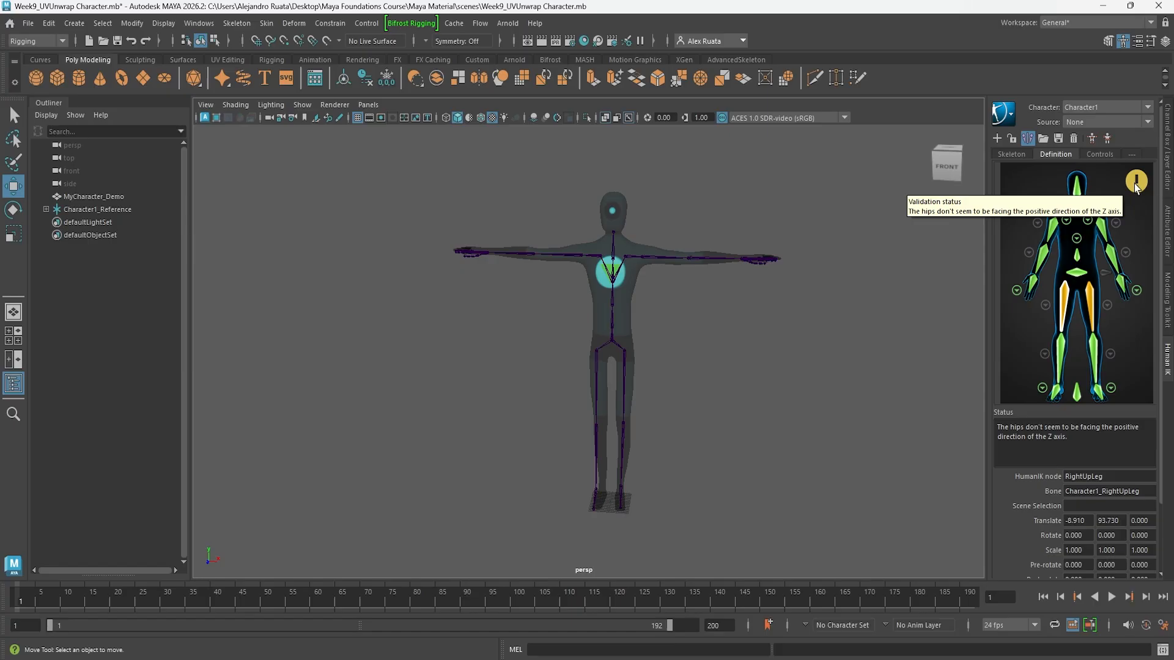
alt+middle_drag(628, 427, 668, 377)
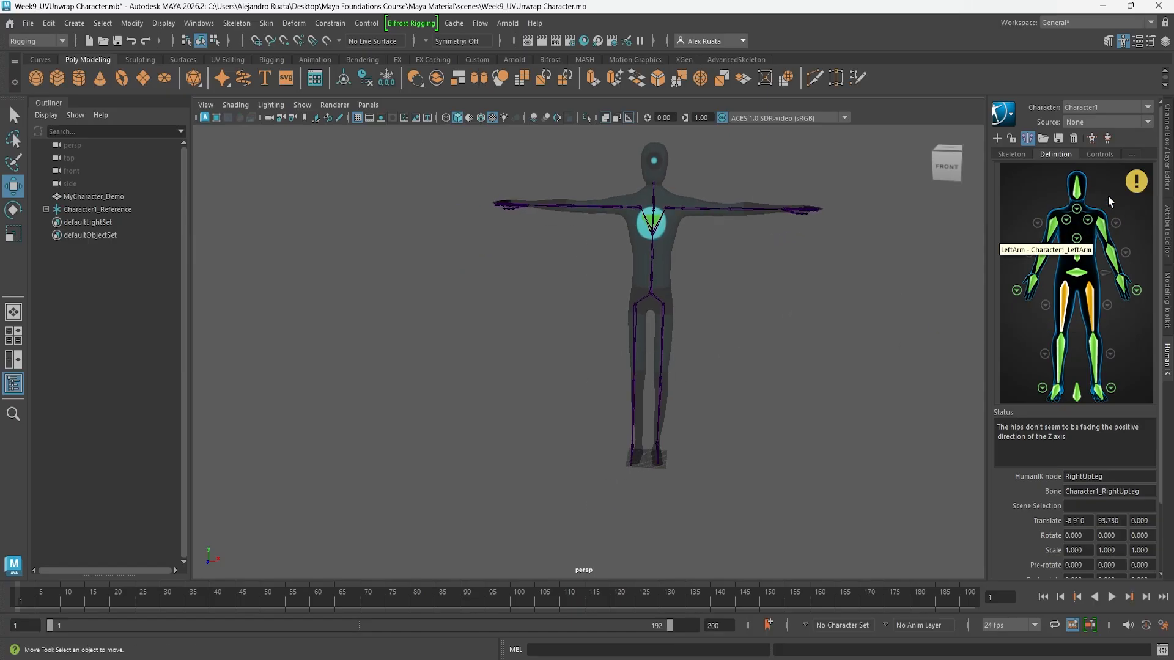
Step: Select the left upper leg joint from the character definition and move it forward to Z about 0.28 cm
click(1097, 313)
scroll(732, 381, up, 5)
alt+middle_drag(731, 379, 676, 354)
alt+drag(677, 354, 559, 326)
drag(563, 267, 555, 266)
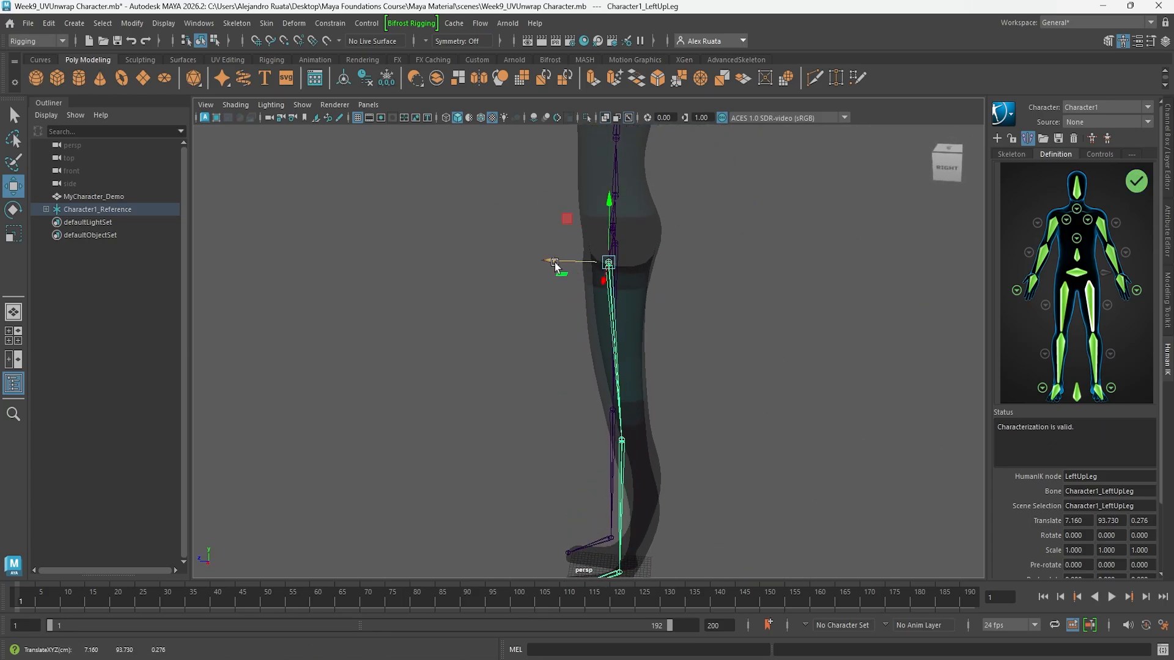
Step: Move the left wrist joint backward in a maximized top view to Z about -3.23 cm, centring it in the mesh's wrist
alt+drag(693, 318, 573, 350)
click(648, 319)
alt+middle_drag(603, 425, 601, 368)
alt+drag(601, 369, 865, 361)
alt+drag(655, 272, 597, 351)
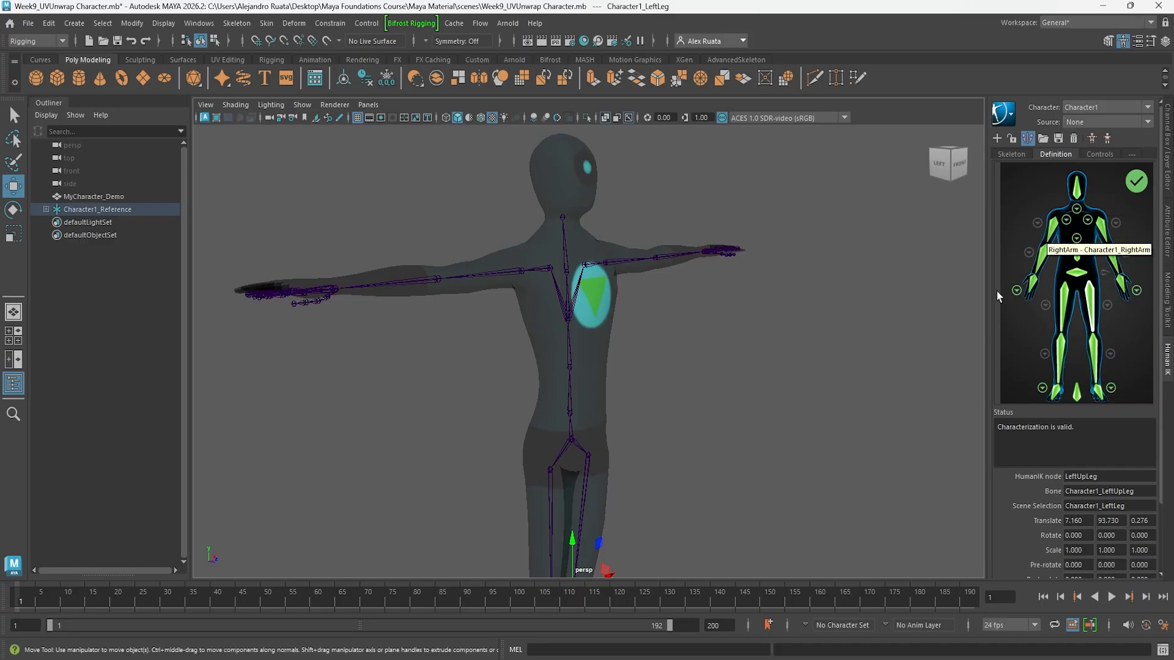
alt+drag(705, 338, 591, 378)
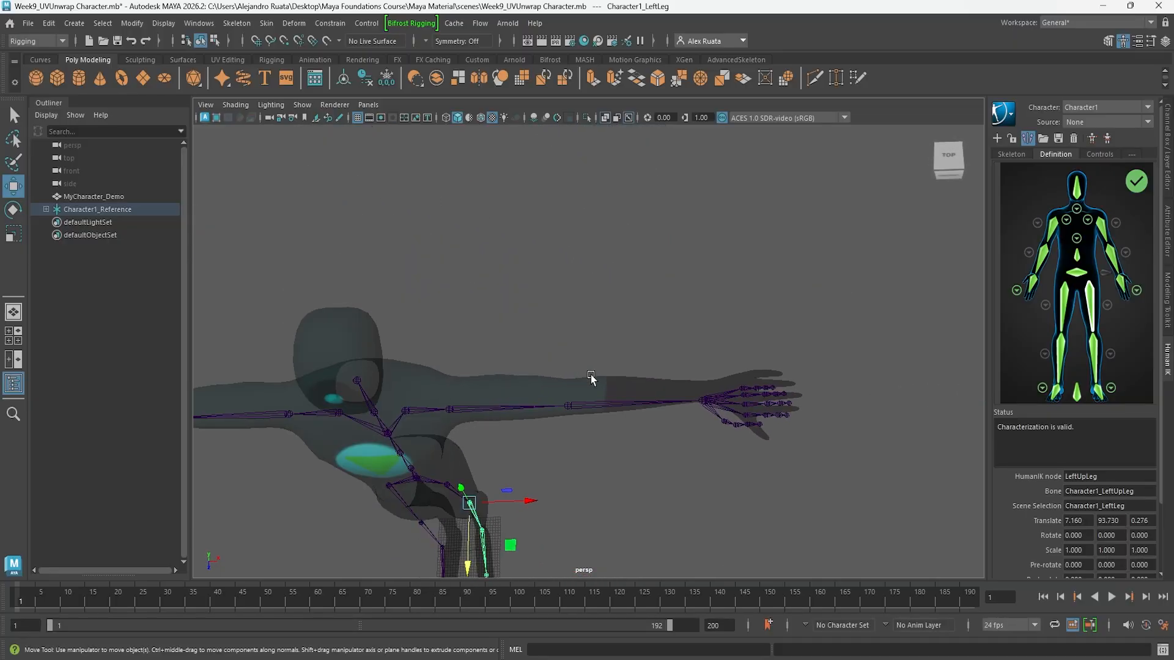
click(702, 400)
key(space)
key(space)
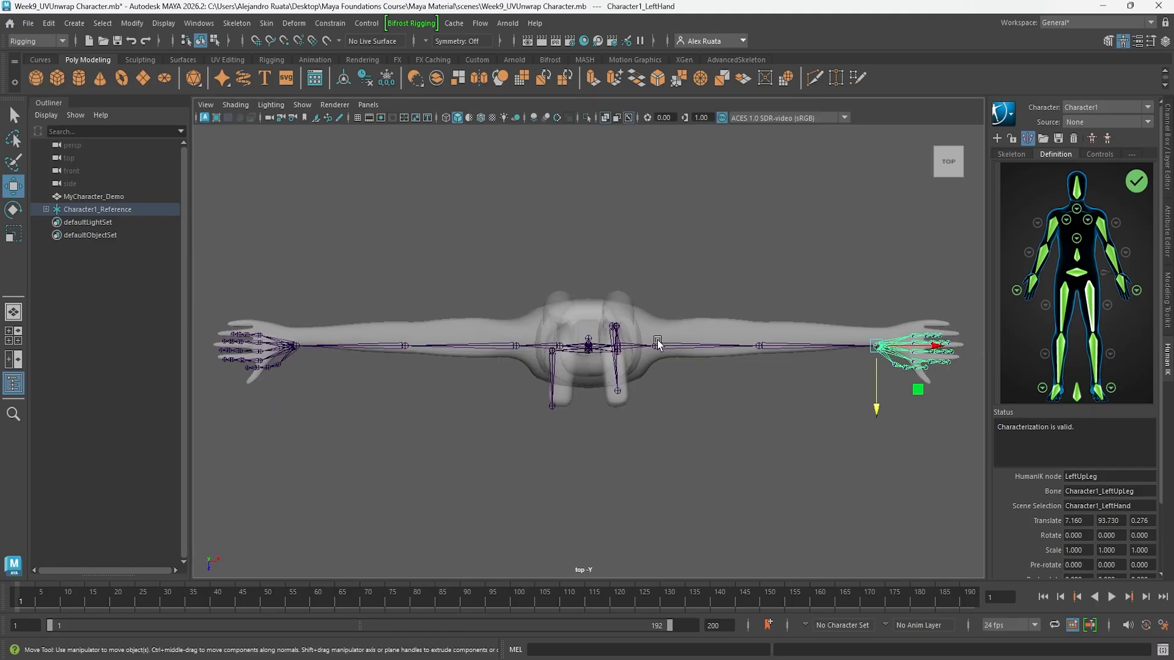
key(f)
drag(592, 398, 590, 394)
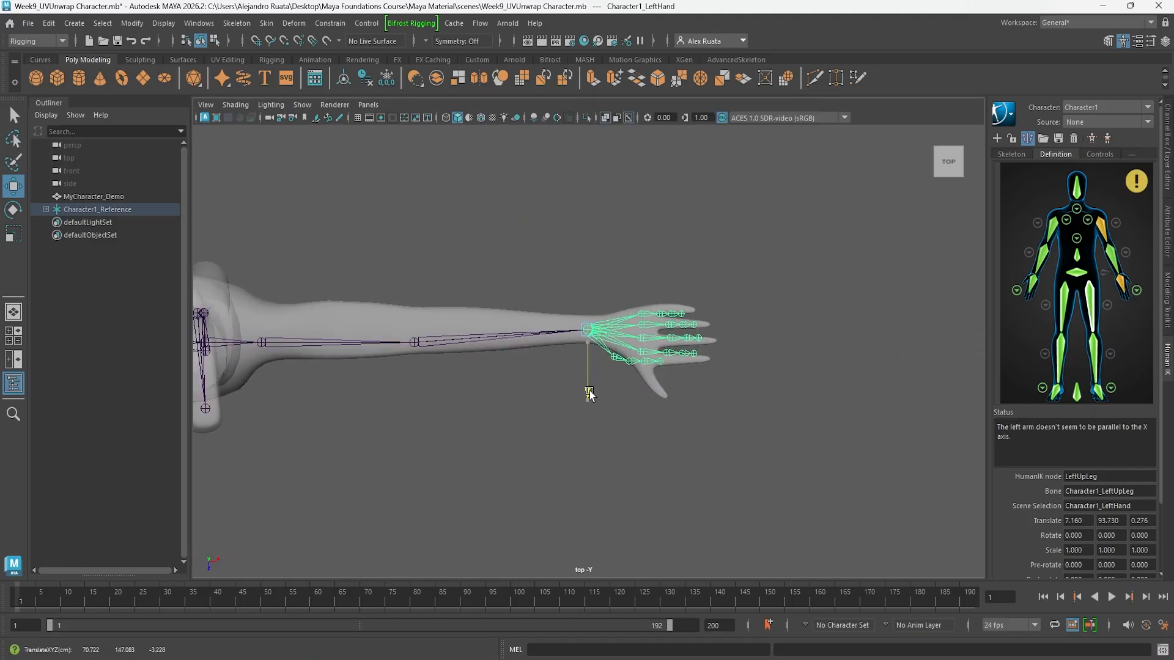
Step: Move the base joints of the left thumb and index finger onto the mesh's thumb root and index knuckle
scroll(612, 379, up, 5)
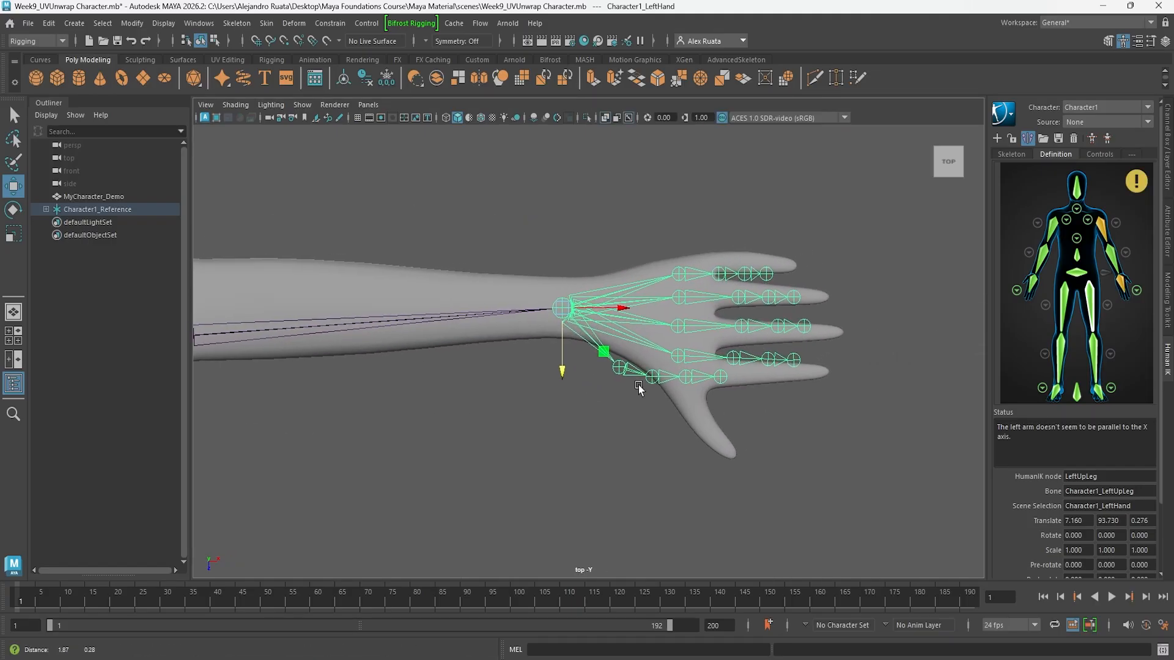
click(619, 371)
drag(620, 370, 755, 359)
click(685, 357)
drag(699, 416, 698, 431)
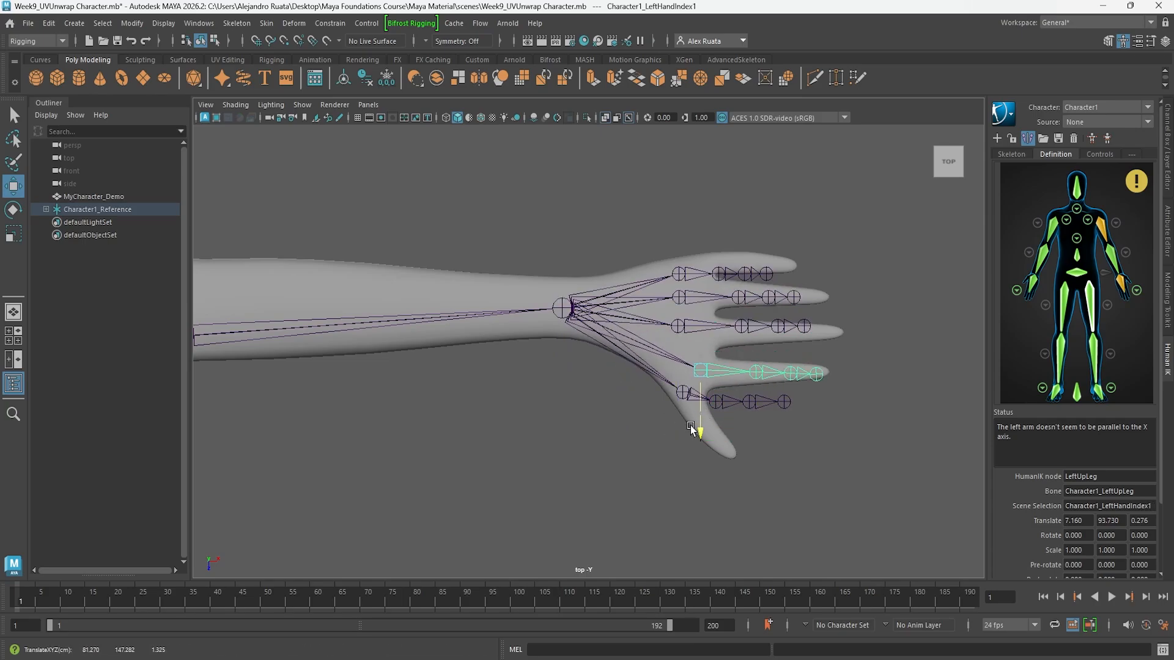
drag(760, 375, 762, 374)
Step: Move the base joints of the left middle, ring and pinky fingers to line their chains up with the mesh fingers
click(678, 327)
drag(737, 326, 774, 328)
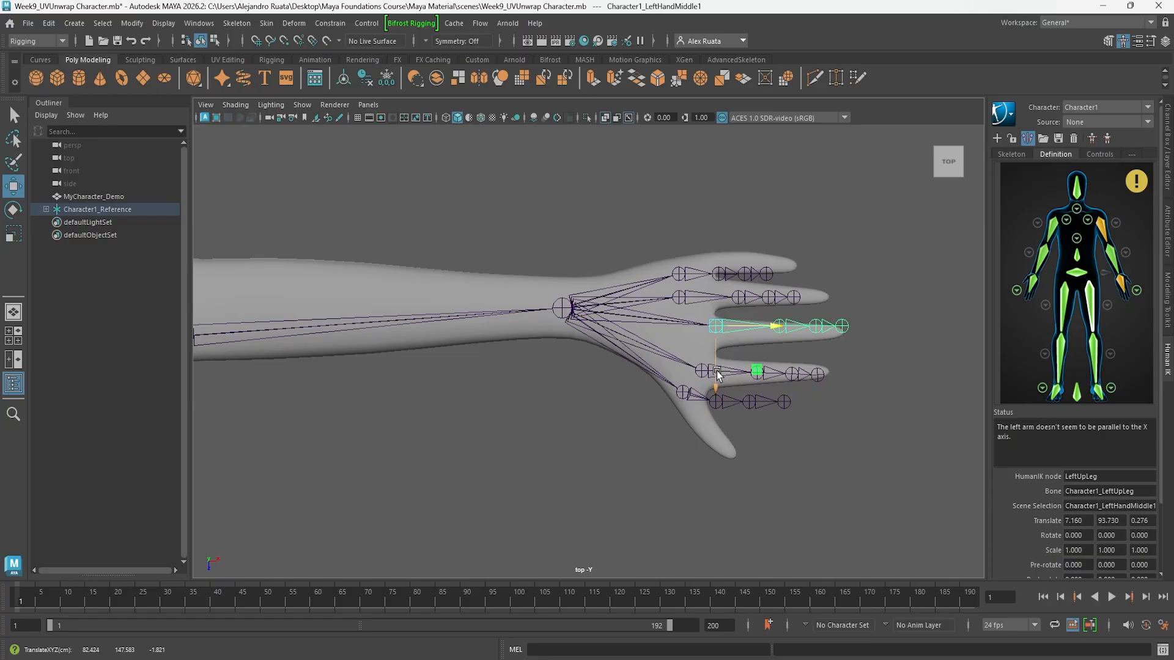
drag(717, 387, 716, 394)
drag(775, 336, 763, 336)
click(678, 296)
drag(734, 298, 758, 298)
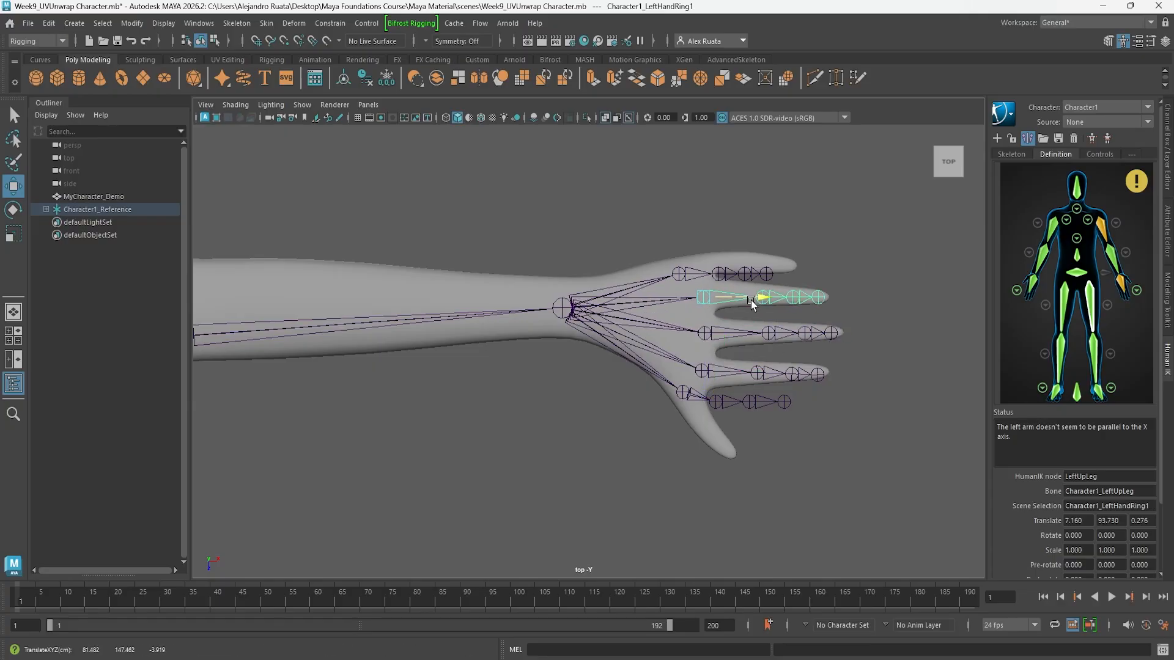
drag(707, 350, 683, 329)
click(679, 274)
drag(735, 268, 752, 266)
Step: Move the left thumb's second and third joints outward in the top view to follow the angled mesh thumb
click(716, 403)
drag(715, 465, 713, 484)
drag(775, 422, 771, 424)
click(736, 425)
drag(721, 476, 720, 498)
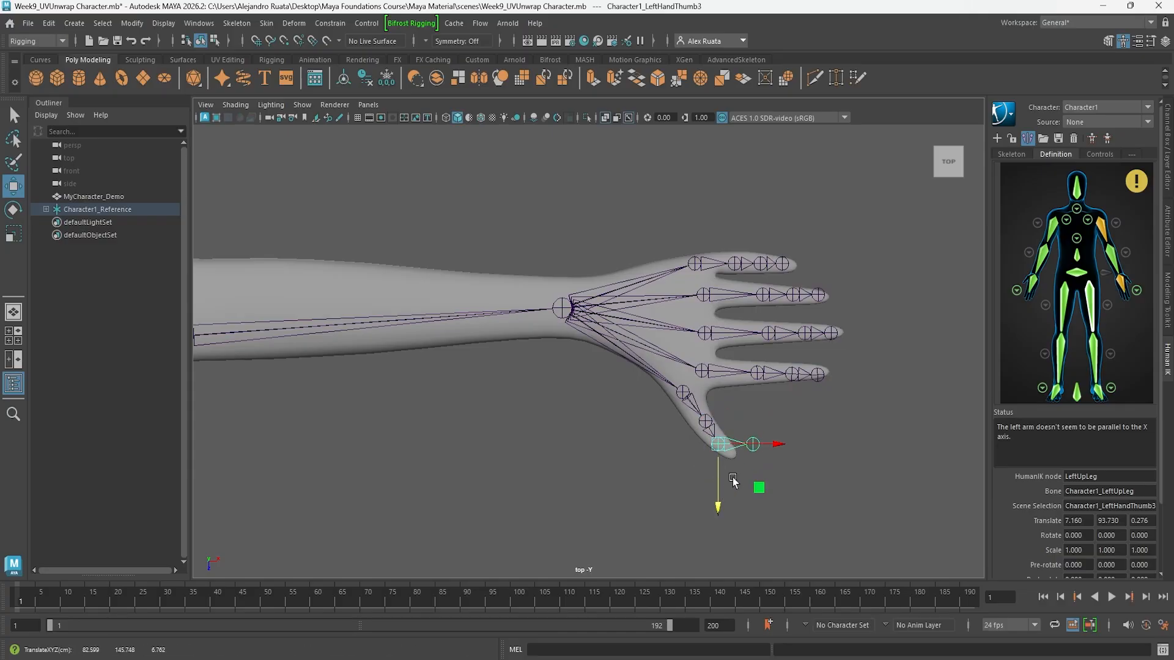
drag(775, 443, 782, 443)
Step: Refine the spacing of the left thumb joints, placing the tip at X about 83.73 cm and Z about 7.56 cm
click(684, 393)
drag(740, 385, 733, 385)
drag(675, 449, 731, 454)
click(697, 413)
click(713, 435)
click(747, 428)
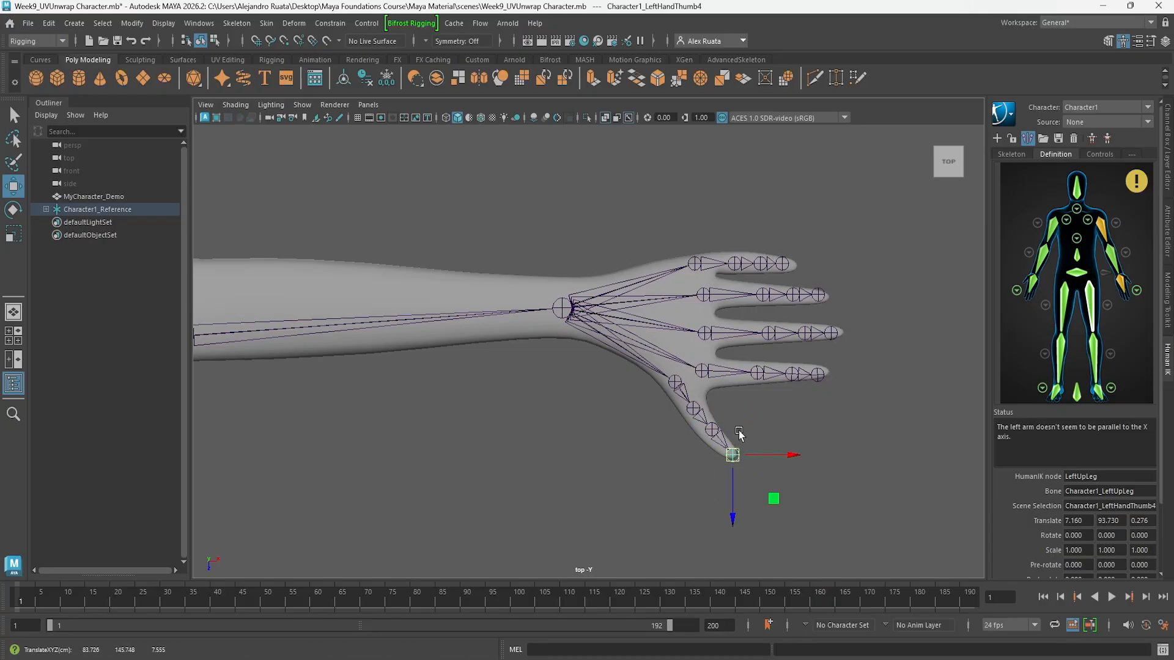
Step: Space the left index and middle finger joints along the mesh fingers, placing the index tip at X about 90.5 cm
click(758, 374)
drag(759, 375, 827, 378)
click(777, 376)
click(808, 379)
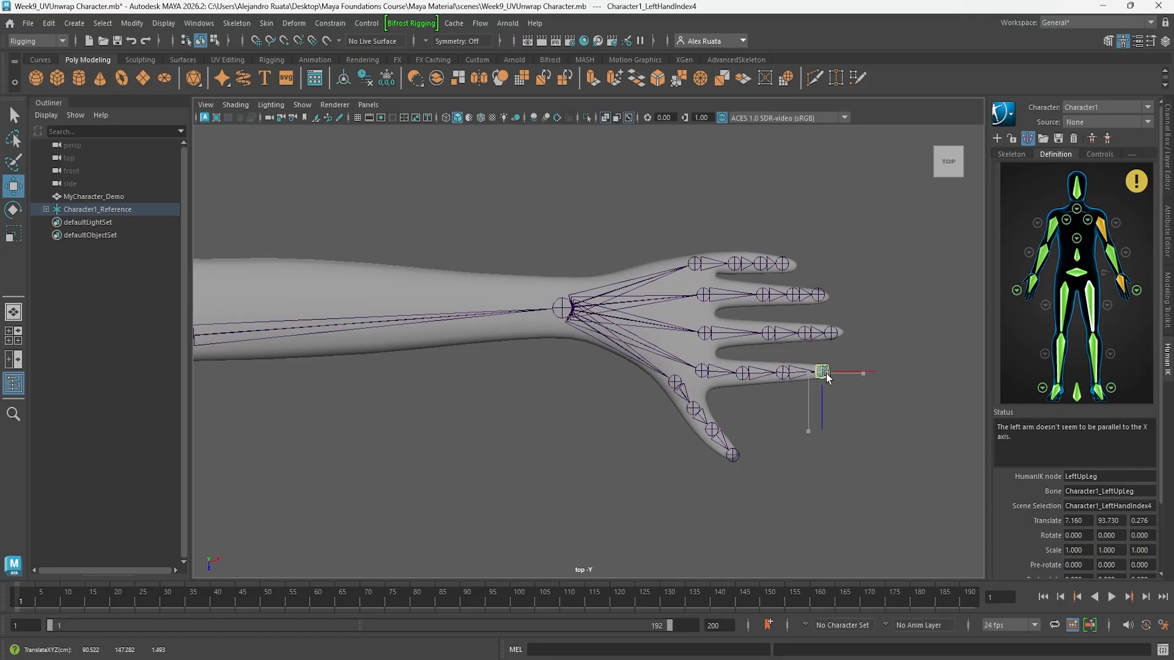
click(768, 334)
drag(768, 334, 839, 333)
click(790, 334)
click(817, 334)
Step: Space the left ring and pinky finger joints evenly along the mesh fingers up to their tips
click(767, 299)
drag(766, 298, 825, 294)
click(779, 298)
click(813, 294)
click(733, 264)
drag(734, 264, 801, 270)
click(758, 262)
click(785, 262)
Step: Raise the left thumb's base joint into the mesh in the maximized perspective view
key(space)
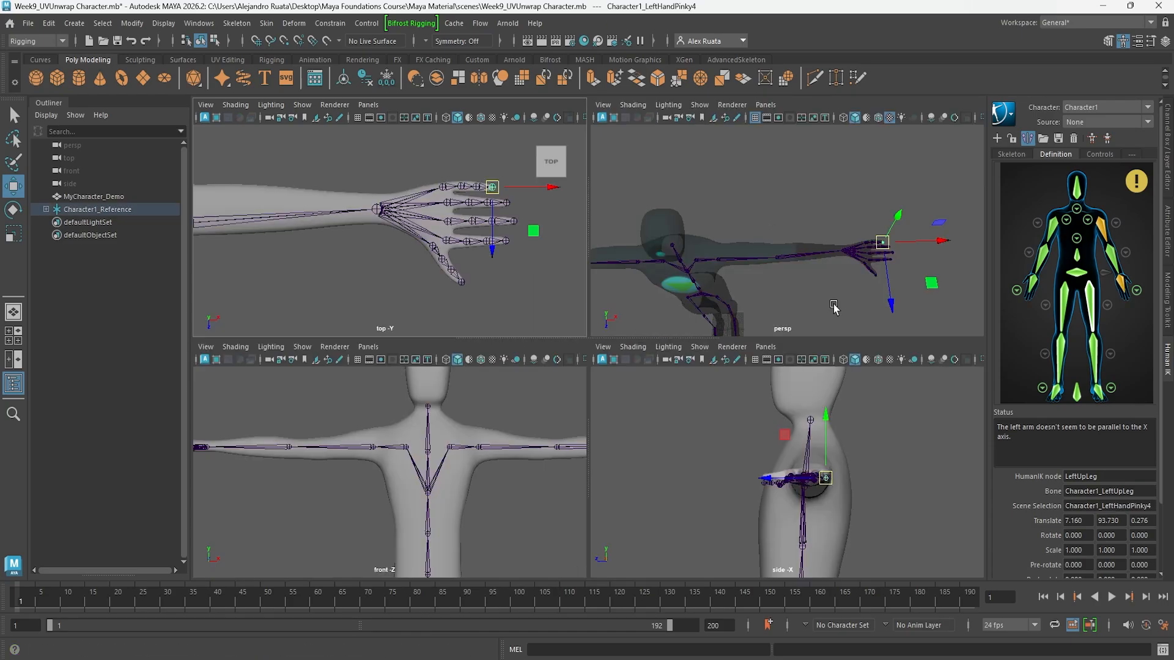
key(space)
alt+drag(826, 313, 686, 364)
alt+right_drag(686, 364, 819, 355)
alt+middle_drag(820, 354, 650, 392)
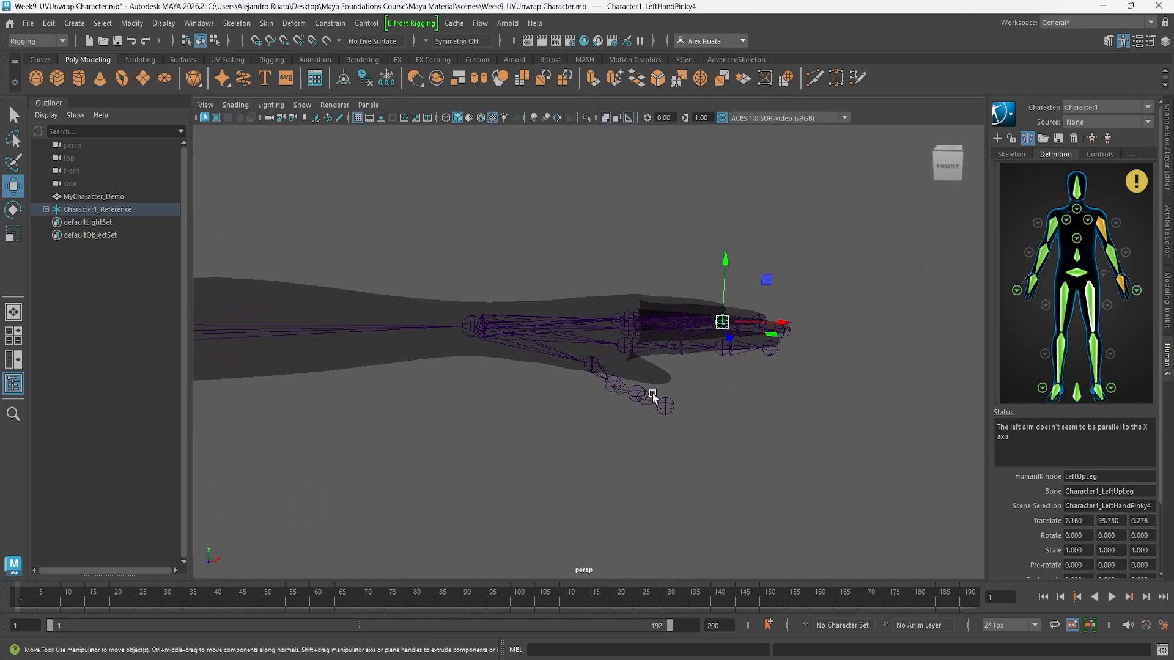
click(591, 362)
drag(595, 310, 595, 294)
Step: Adjust the left thumb's outer joints in the perspective view so they sit inside the mesh thumb
alt+right_drag(595, 294, 720, 428)
alt+middle_drag(721, 428, 587, 329)
alt+drag(587, 329, 710, 361)
click(510, 386)
drag(492, 323, 503, 289)
alt+drag(713, 359, 612, 429)
click(603, 408)
click(588, 409)
drag(531, 439, 571, 397)
Step: Raise the left index finger's outer joints to centre them inside the mesh finger
scroll(598, 427, down, 3)
alt+middle_drag(572, 397, 600, 409)
alt+drag(601, 409, 577, 446)
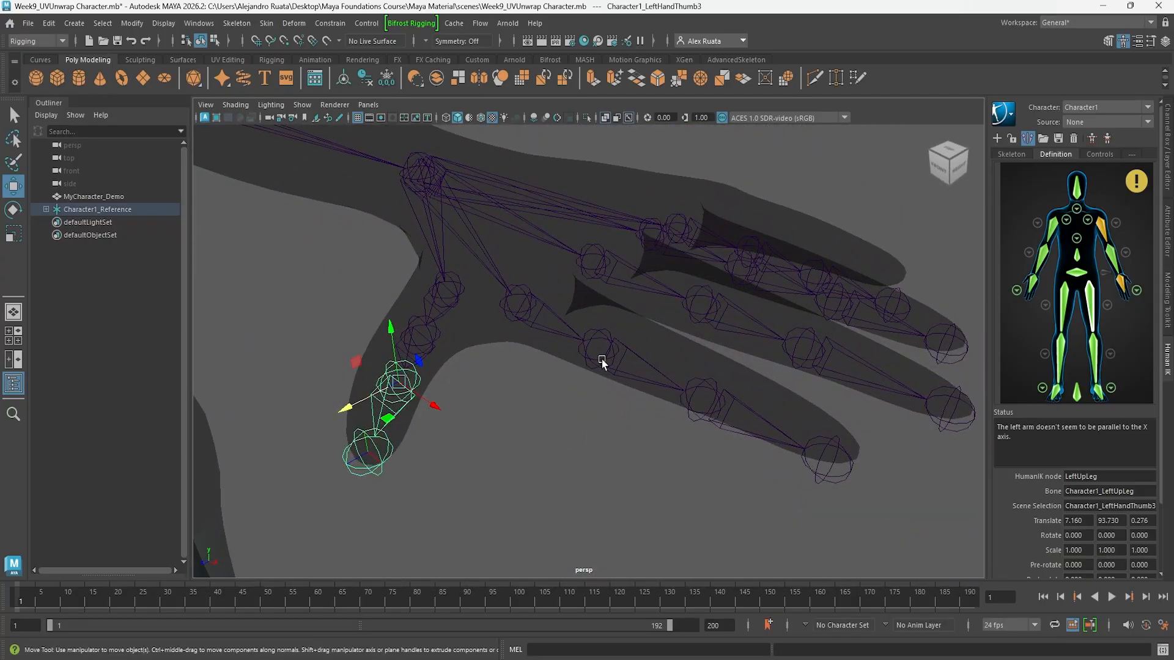
click(601, 355)
drag(600, 295, 599, 281)
mouse_move(623, 364)
alt+mouse_down()
mouse_move(676, 327)
mouse_move(621, 362)
alt+mouse_up()
click(701, 391)
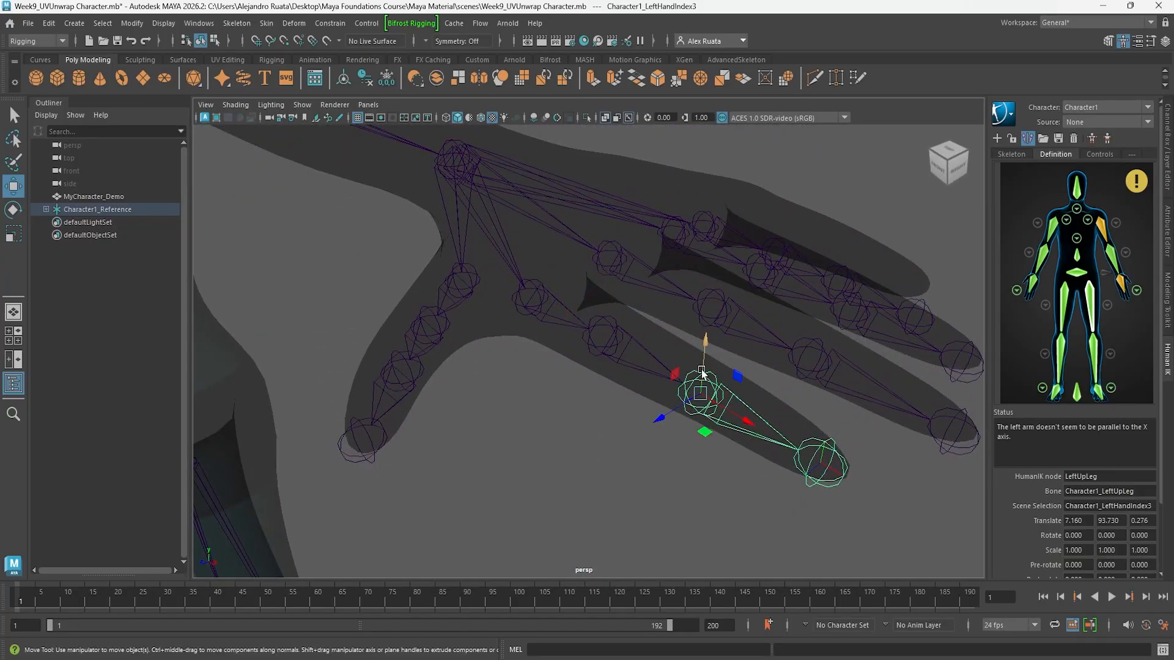
Step: Raise the left middle finger's second joint to a height of about 147.7 cm
alt+drag(709, 343, 520, 396)
click(642, 393)
drag(640, 343, 637, 334)
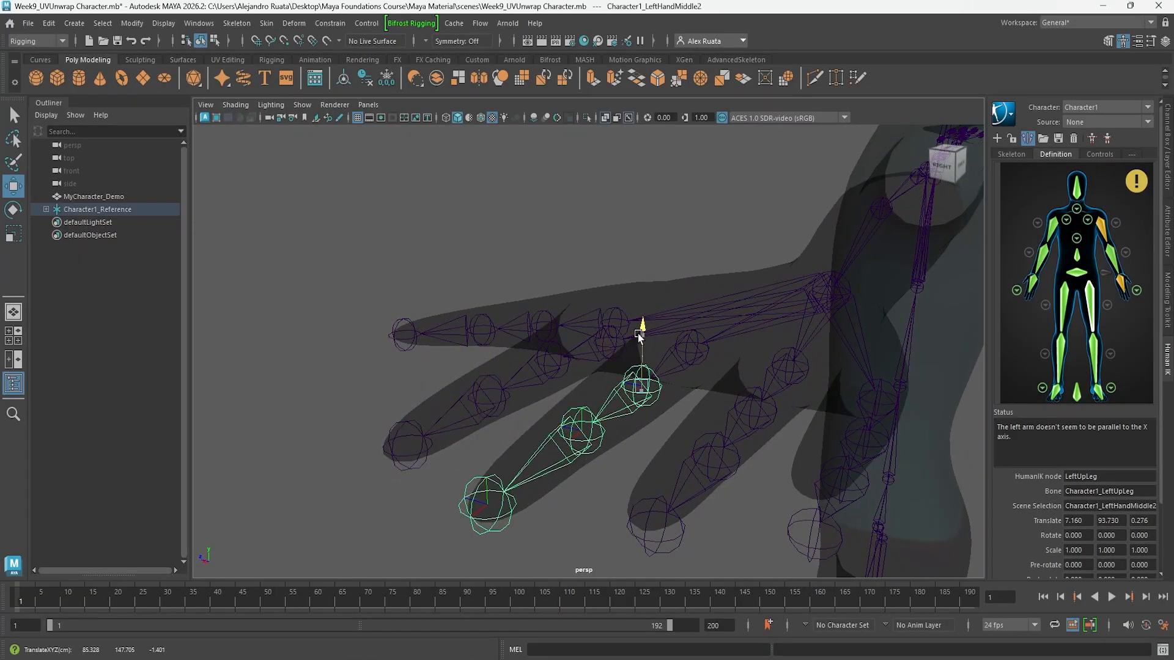
click(581, 419)
Step: Raise the left ring finger's second joint slightly and its third joint to a height of about 147.75 cm
alt+drag(584, 416, 701, 422)
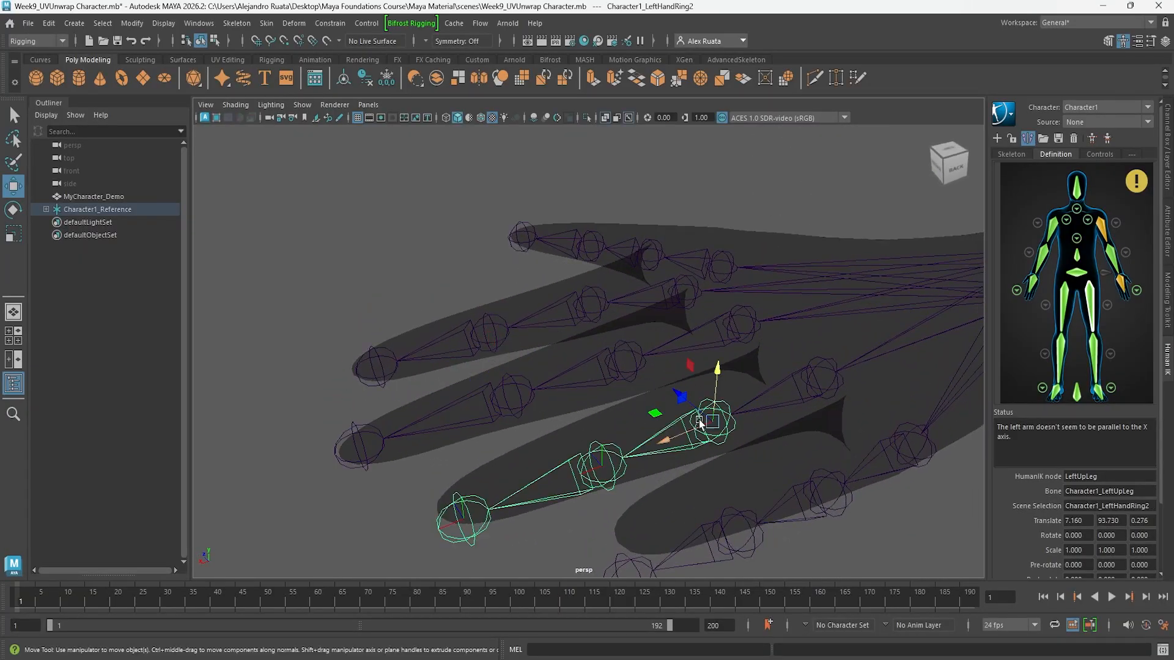
drag(717, 374, 715, 366)
alt+drag(618, 462, 603, 436)
click(604, 434)
drag(605, 381, 607, 378)
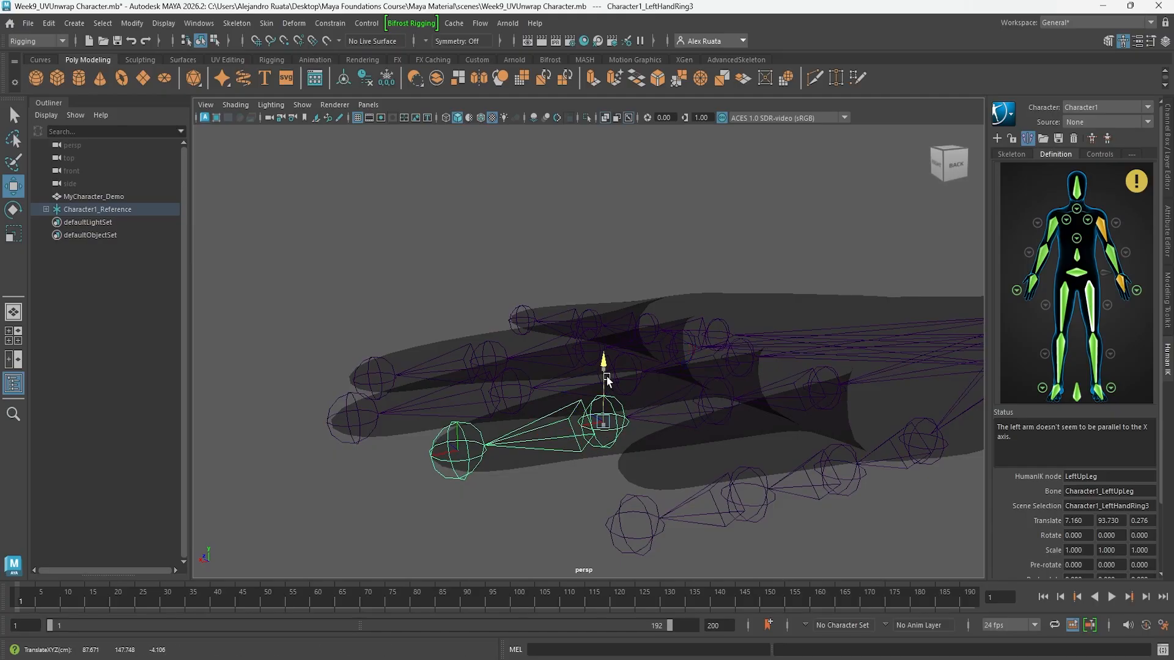
Step: Raise the left pinky's base joint to a height of about 147.3 cm
alt+drag(724, 462, 587, 435)
click(777, 430)
click(778, 420)
drag(777, 365, 774, 337)
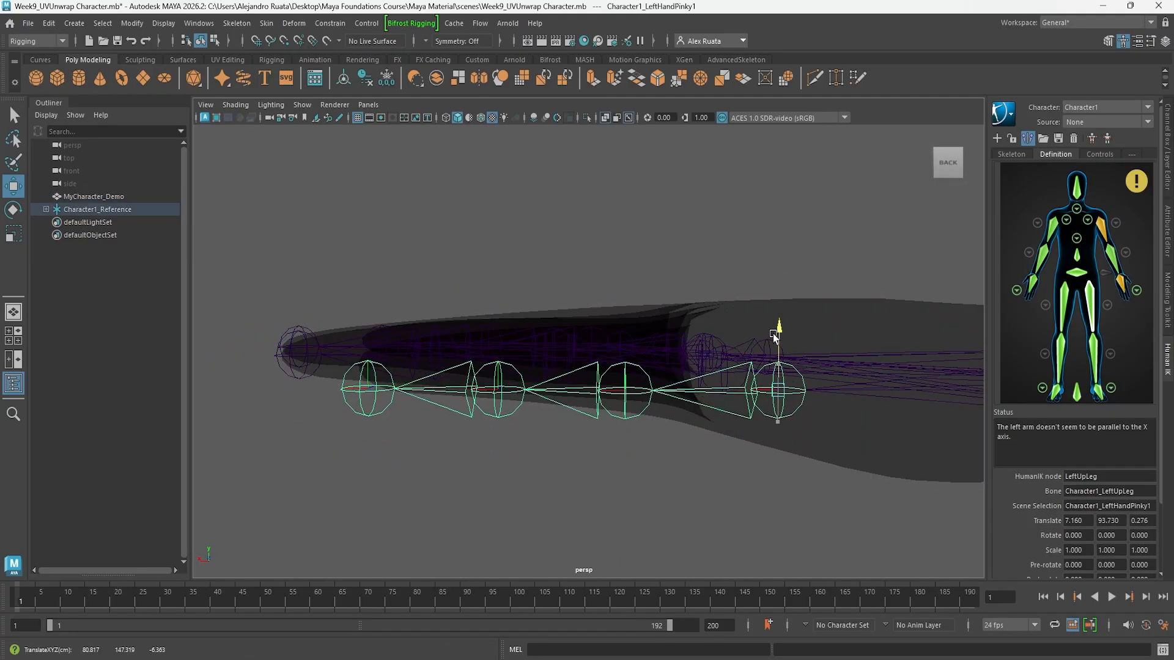
Step: Raise the left pinky's second and third joints to centre them inside the mesh finger
click(625, 389)
drag(625, 332, 623, 313)
click(511, 373)
alt+middle_drag(511, 373, 618, 380)
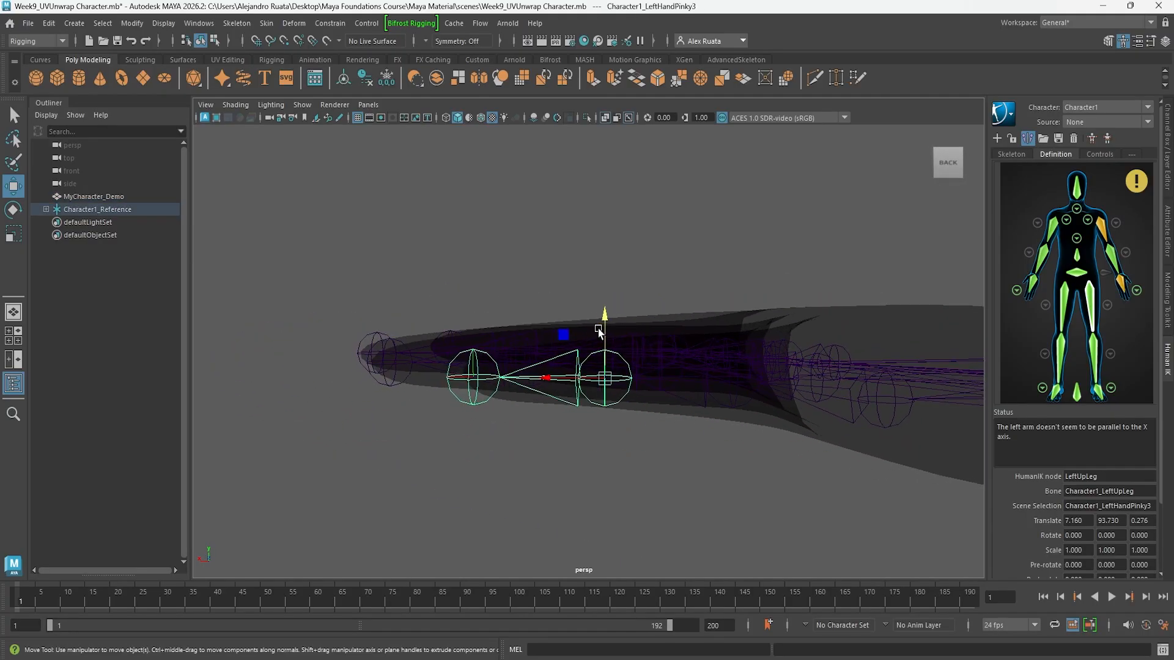
drag(604, 320, 606, 316)
Step: Shift the left forearm joint front to back so the elbow lines up with the mesh arm seen from above
scroll(618, 391, down, 5)
alt+middle_drag(672, 422, 576, 430)
alt+drag(576, 431, 703, 488)
click(700, 484)
scroll(574, 437, down, 8)
alt+middle_drag(569, 434, 659, 438)
alt+drag(659, 438, 538, 460)
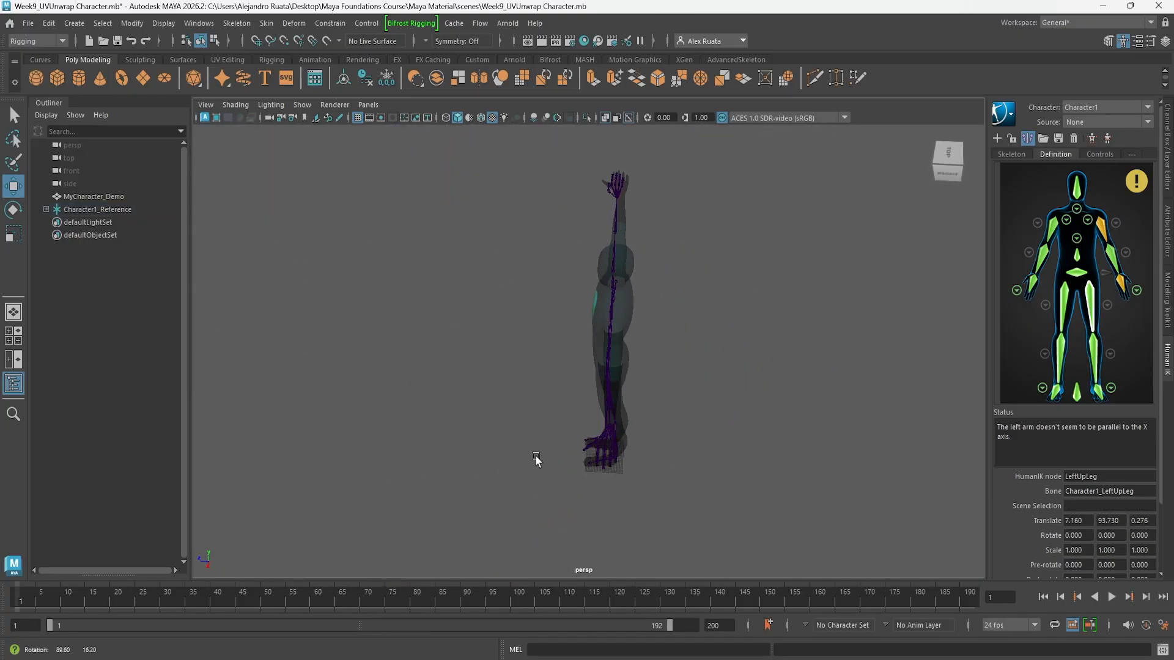
scroll(538, 458, up, 6)
alt+middle_drag(540, 458, 566, 388)
alt+drag(566, 388, 633, 362)
click(629, 345)
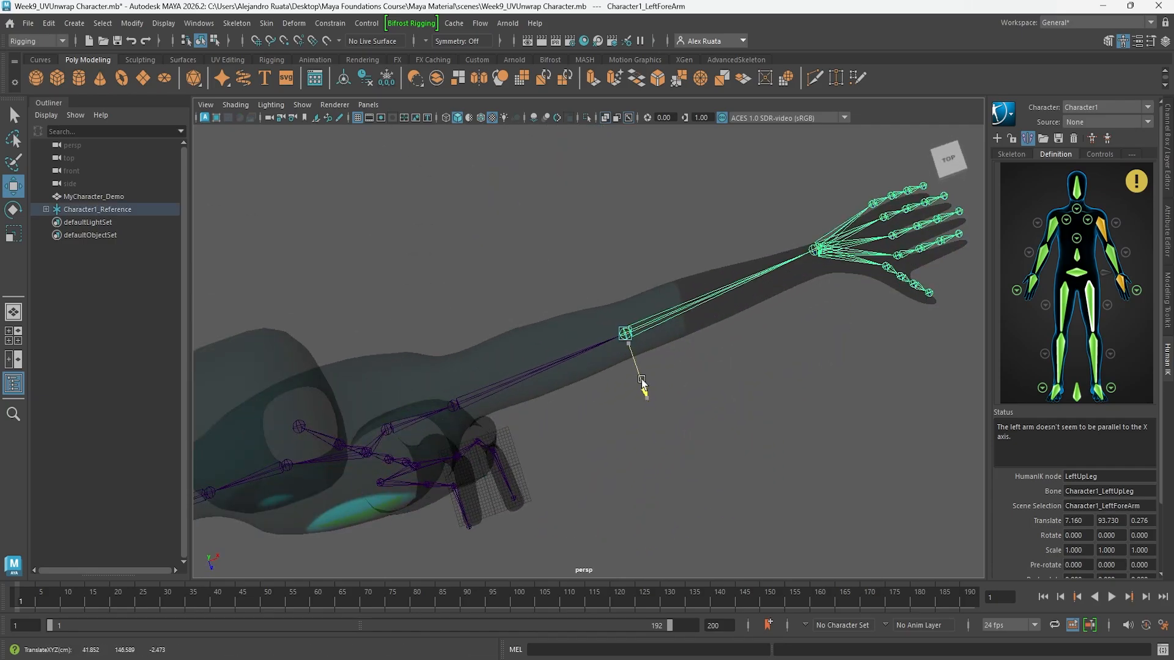
key(f)
key(Down)
drag(614, 380, 681, 432)
scroll(642, 422, up, 3)
Step: Shift the left upper arm and forearm joints slightly in depth to straighten the arm along the X axis, and check the wrist joint
click(595, 398)
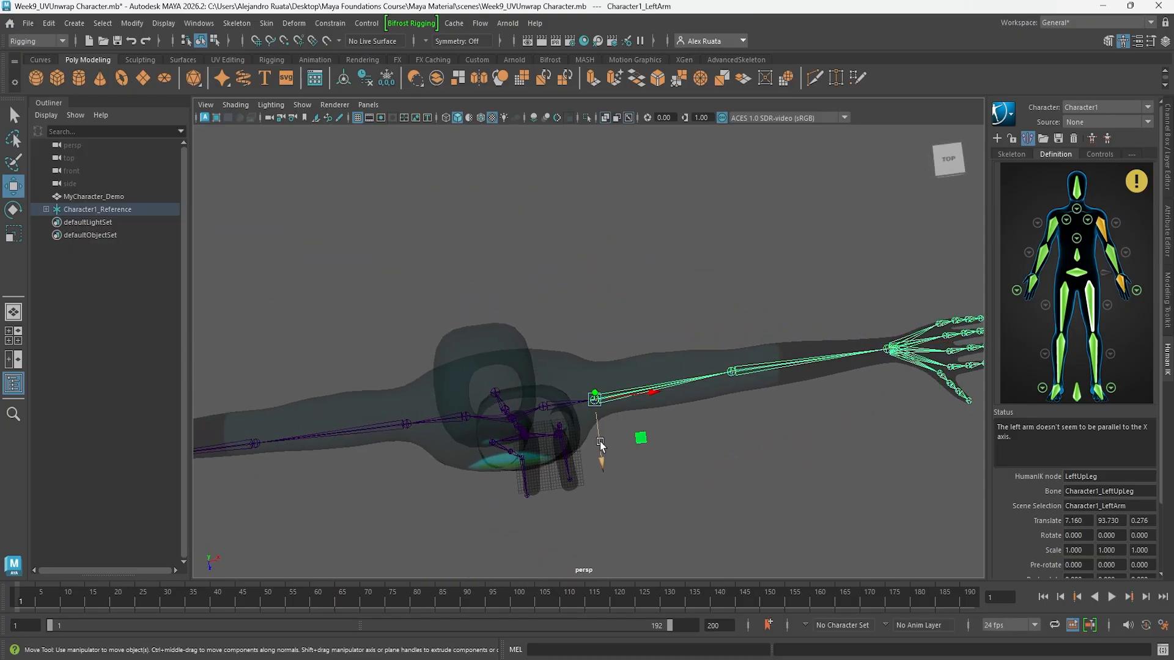
drag(601, 451, 601, 446)
click(731, 365)
drag(736, 409, 548, 400)
scroll(629, 490, up, 5)
click(591, 391)
click(422, 343)
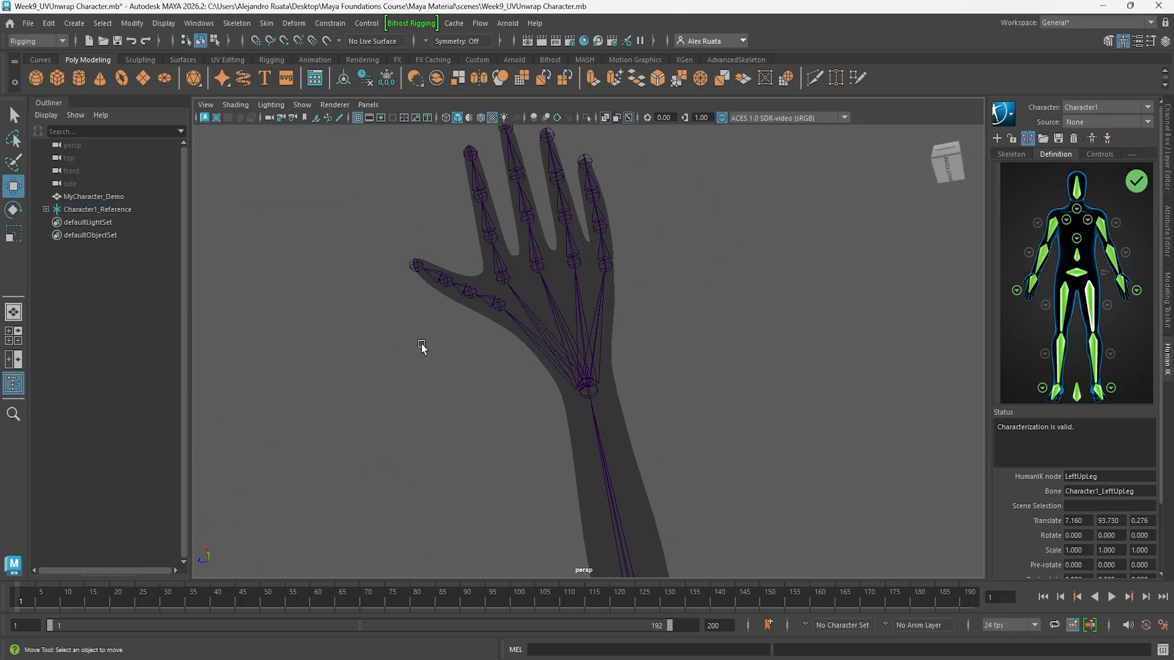
Step: Select the whole skeleton in a full front view and open the HumanIK skeleton settings
alt+drag(422, 343, 597, 424)
alt+right_drag(597, 425, 621, 391)
drag(398, 242, 705, 529)
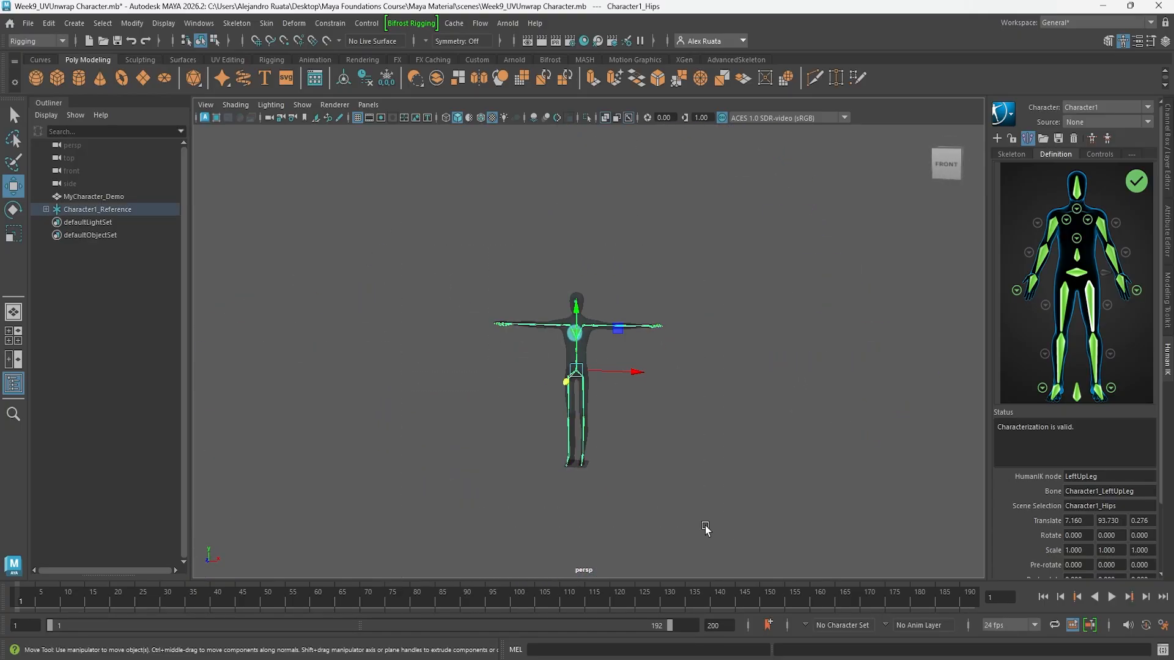
click(1015, 154)
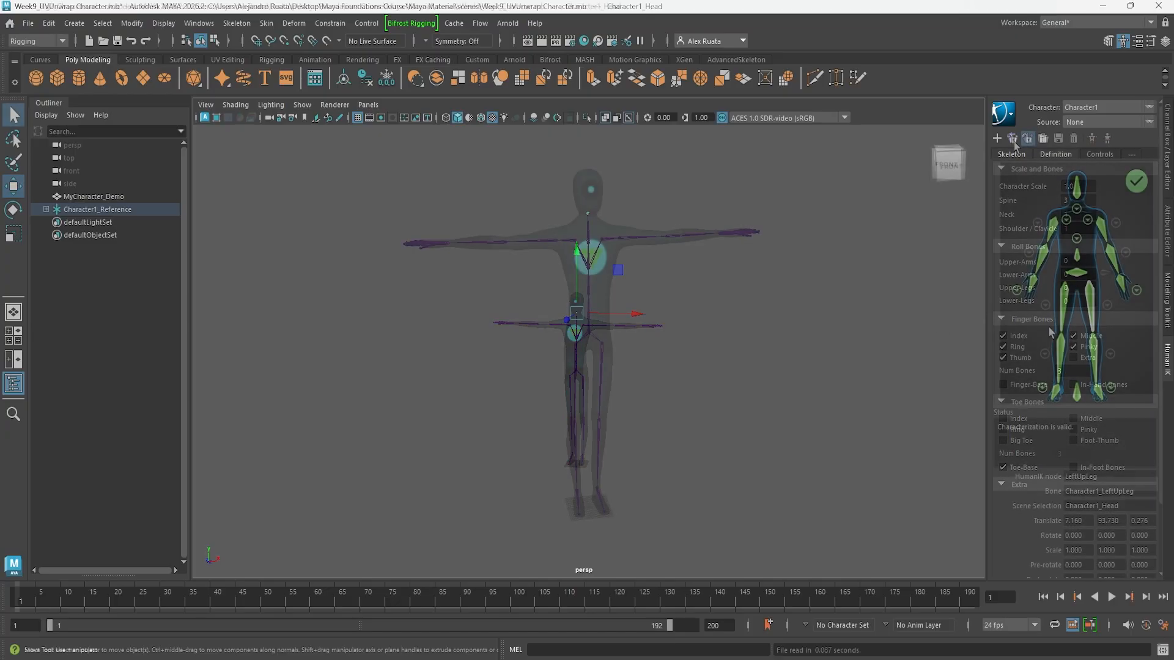
Step: Create a HumanIK control rig for Character1 in the Week9_Rig2_Character scene
alt+drag(651, 302, 639, 352)
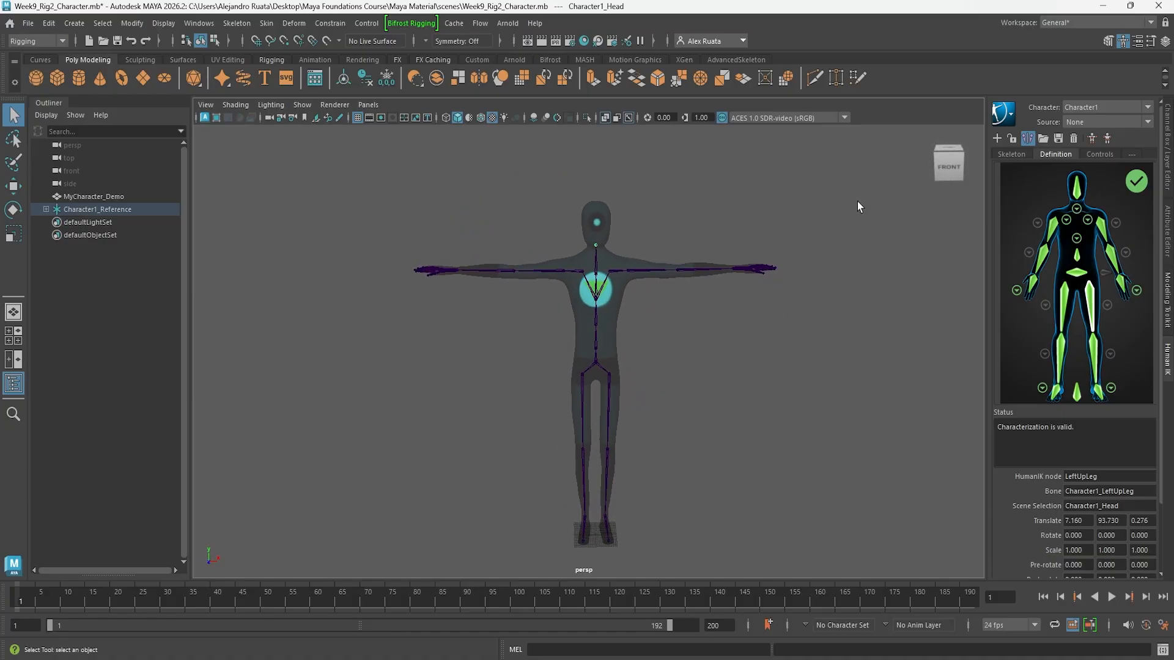
click(1092, 141)
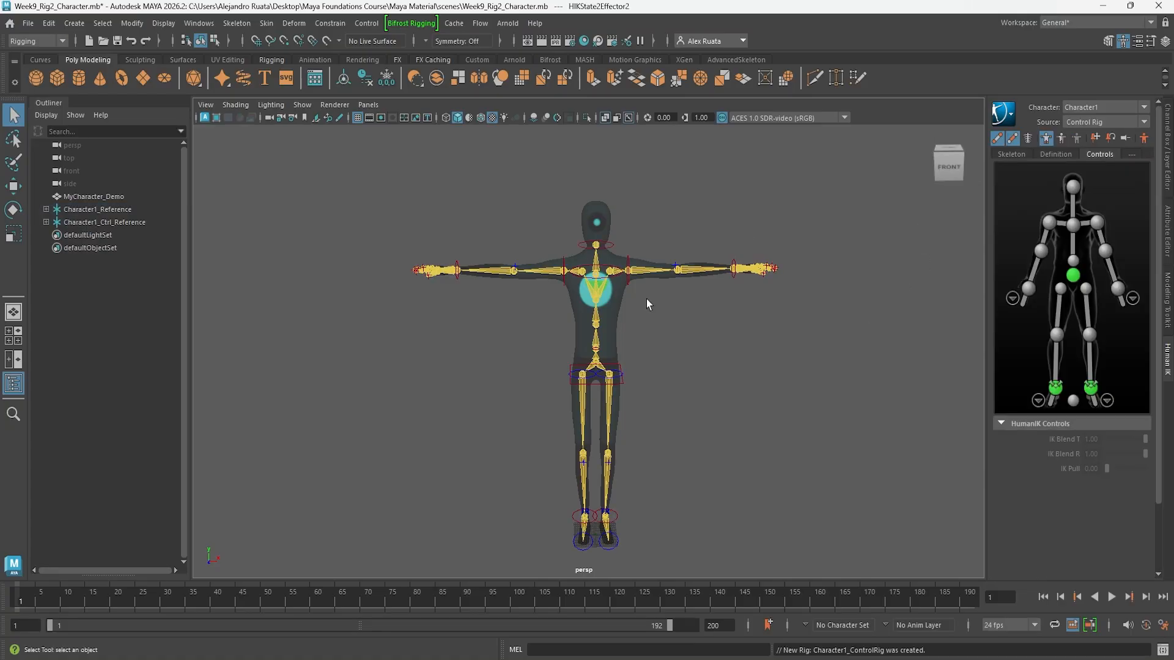
scroll(686, 324, up, 5)
alt+drag(689, 322, 701, 419)
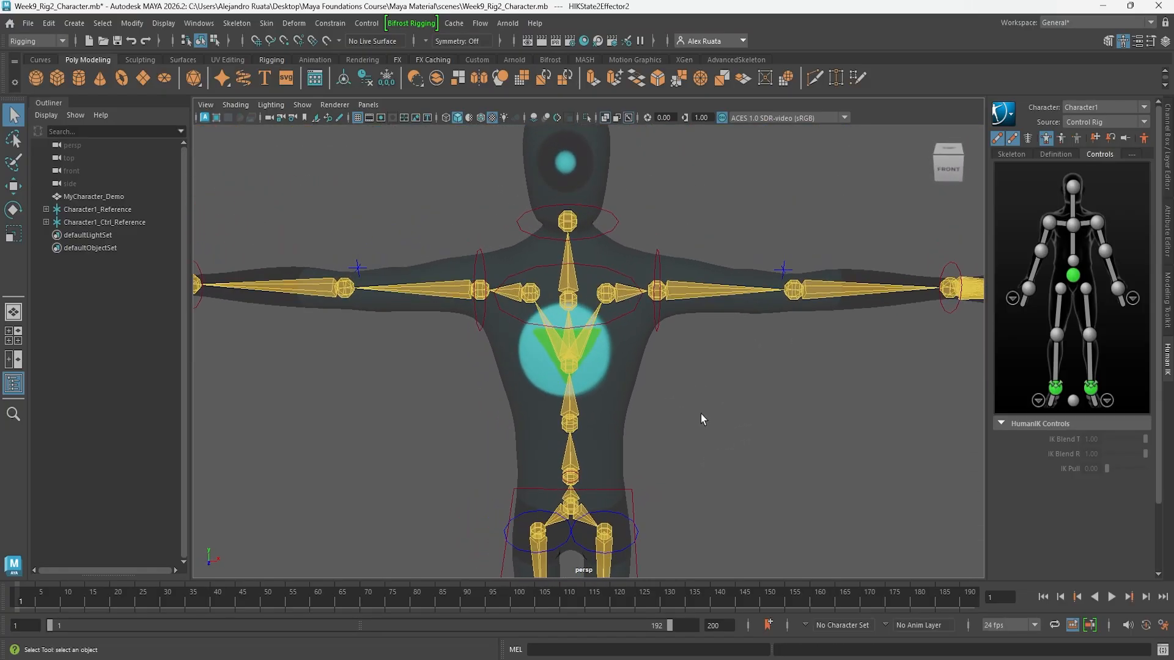
Step: Try rotating the control rig's left shoulder effector before the mesh is skinned
click(660, 257)
alt+drag(660, 258, 756, 357)
alt+drag(634, 373, 657, 351)
key(e)
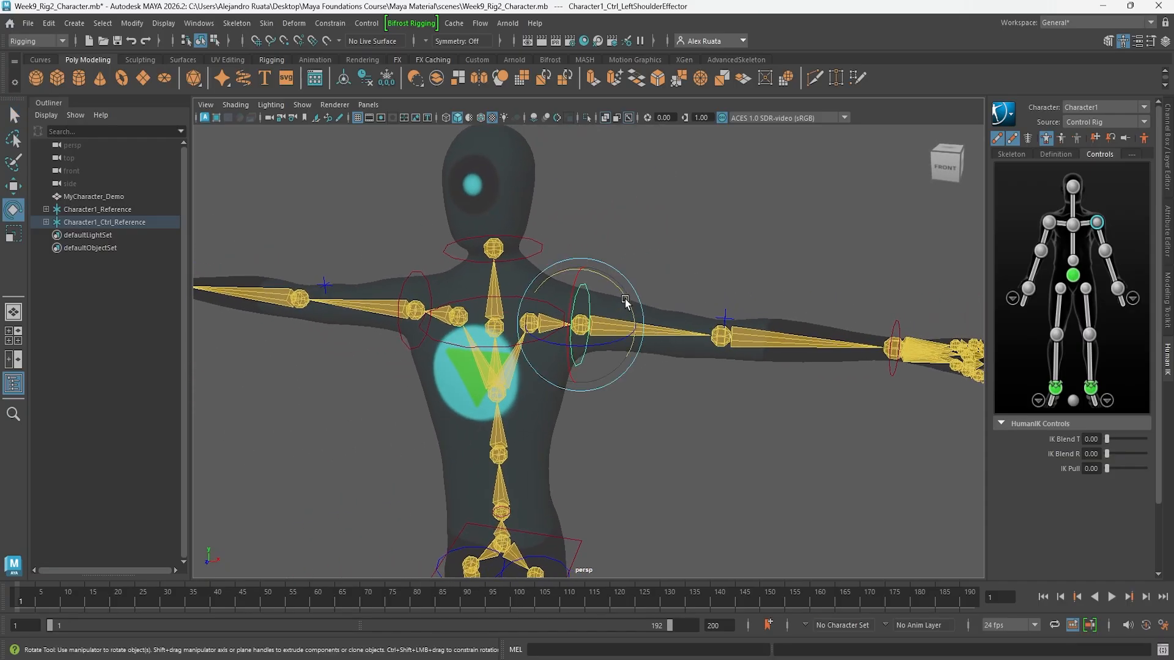
drag(625, 301, 771, 359)
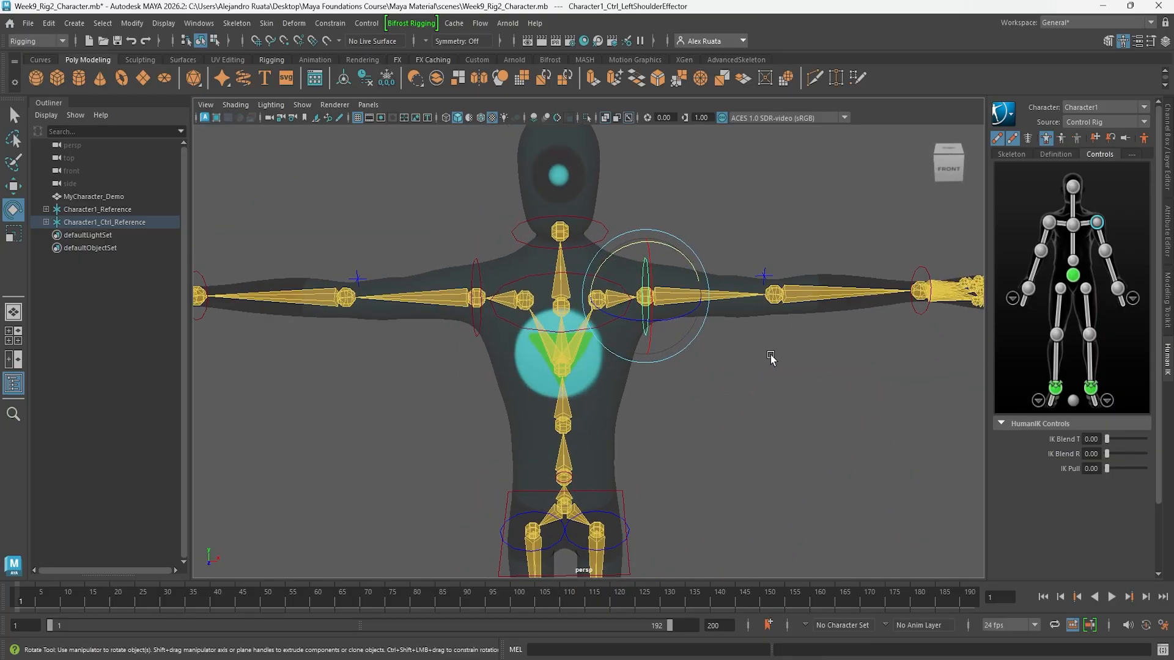
alt+right_drag(770, 359, 624, 328)
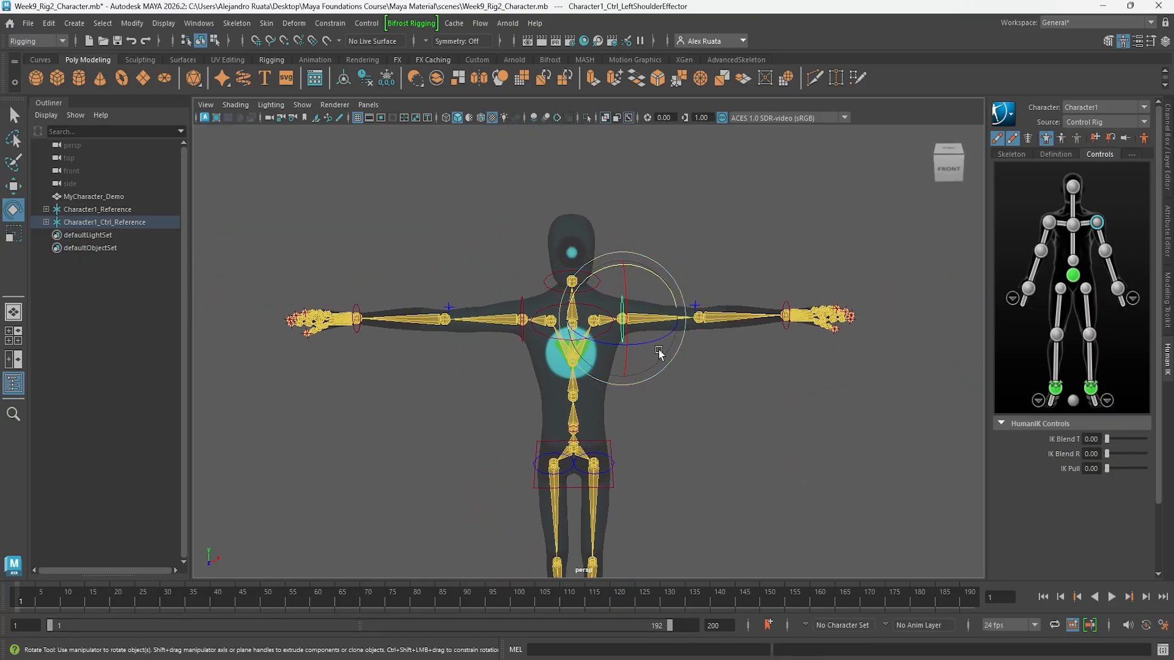
Step: Bind the MyCharacter_Demo mesh to the Character1_Hips joint hierarchy with reset Bind Skin settings: closest distance, classic linear, 4 max influences
click(46, 209)
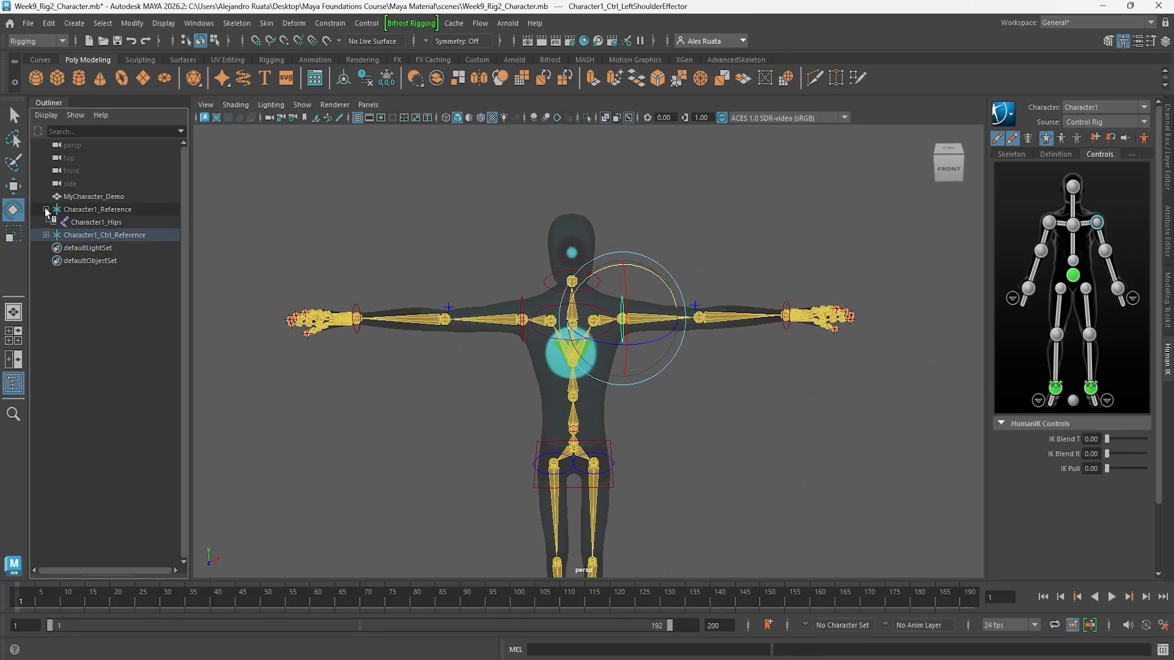
click(106, 224)
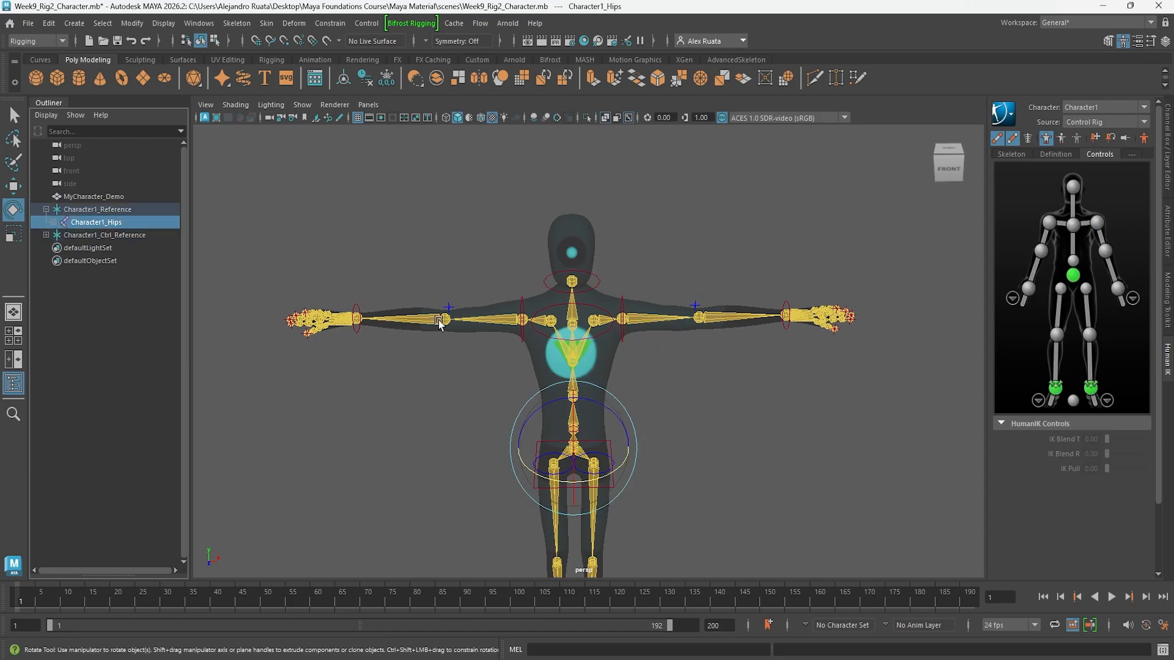
shift+click(609, 366)
alt+drag(669, 420, 643, 331)
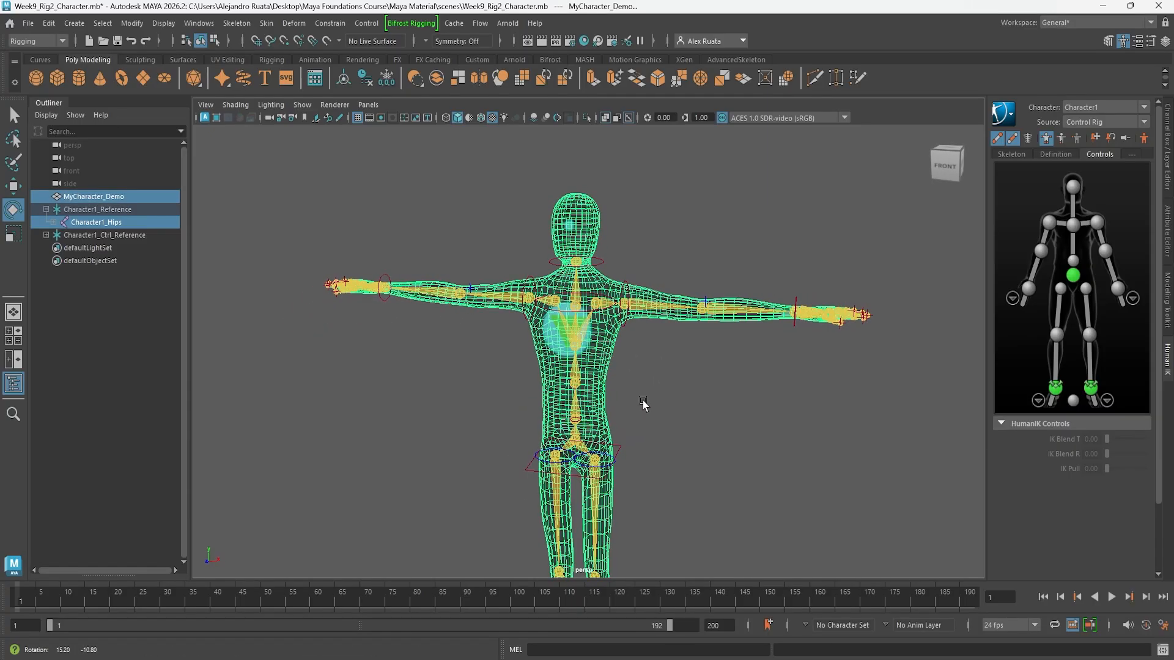
click(269, 25)
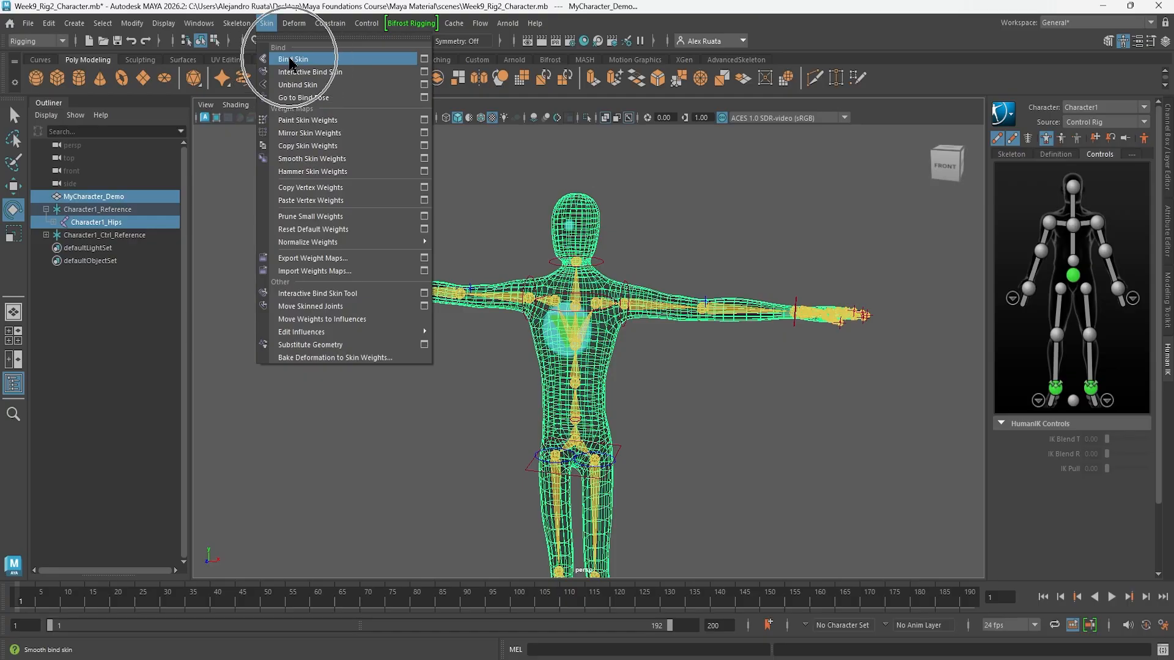
click(425, 59)
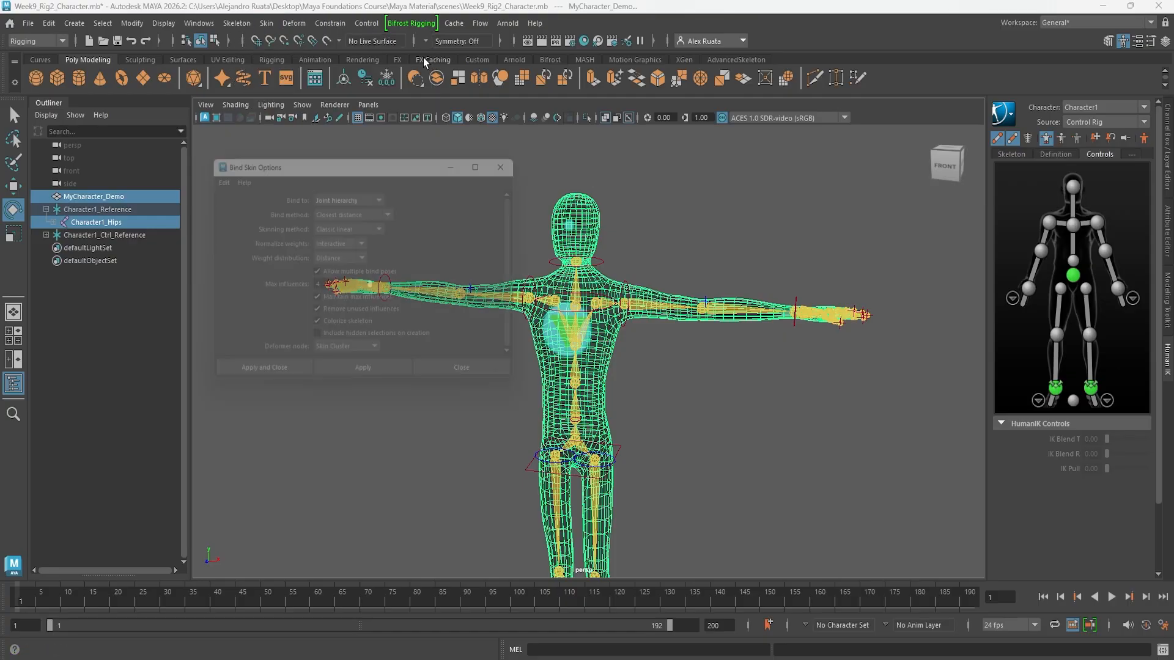
click(212, 174)
click(232, 201)
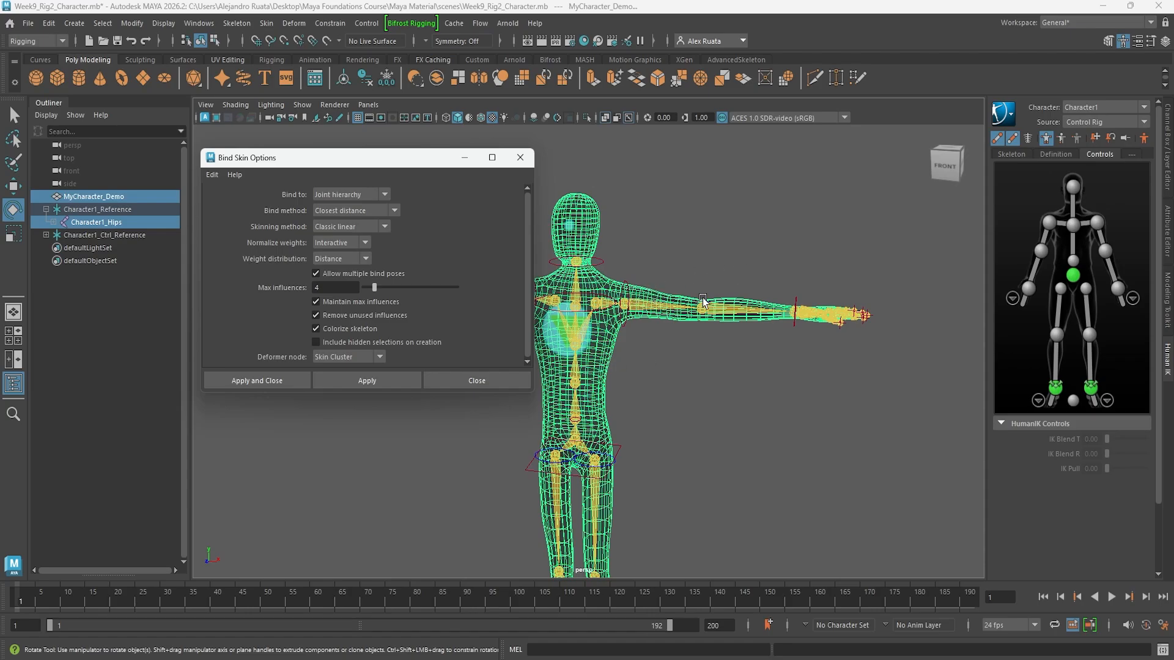
alt+drag(657, 327, 874, 362)
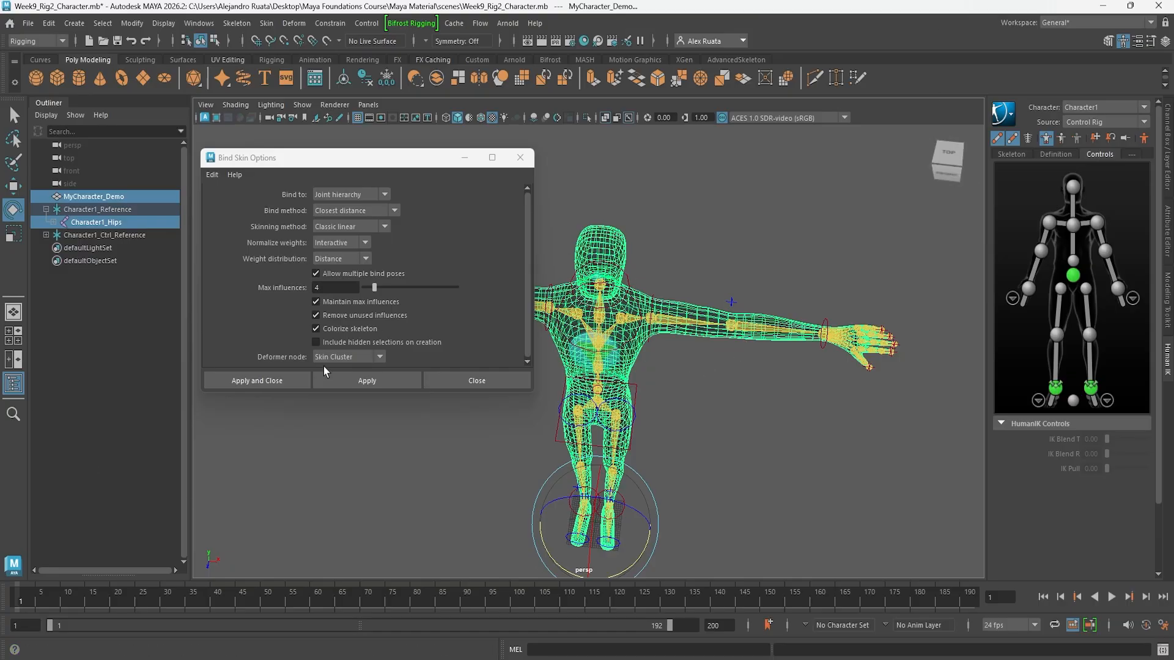
click(269, 381)
Step: Turn off X-Ray shading so the character mesh displays opaque
alt+drag(480, 410, 432, 392)
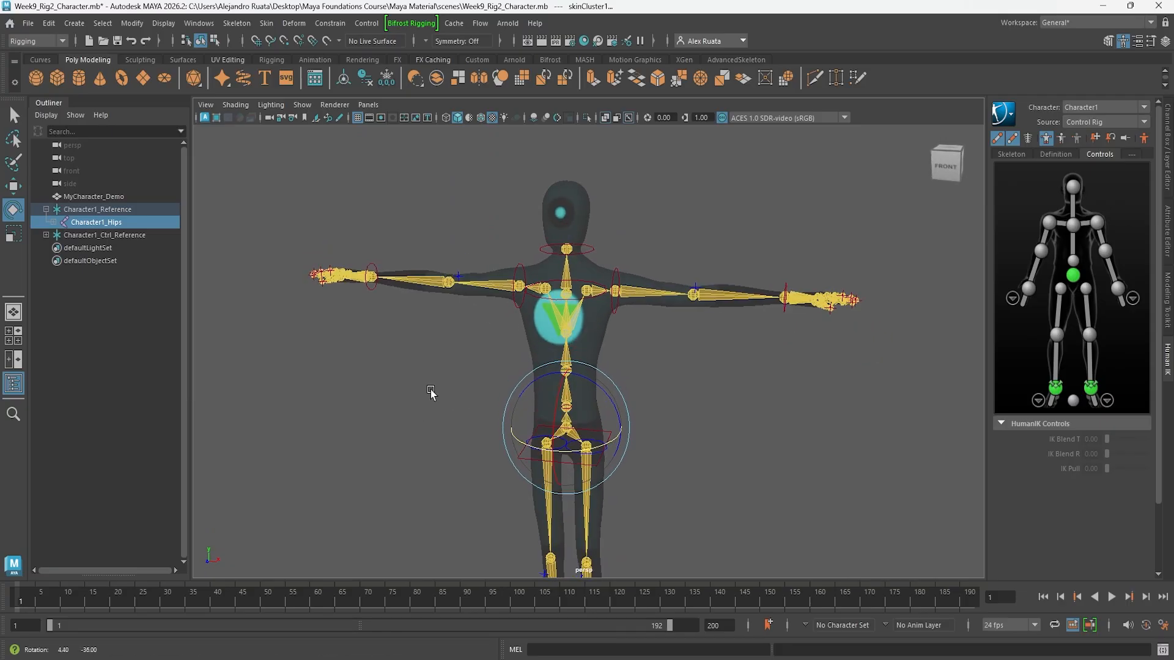
click(241, 108)
click(251, 233)
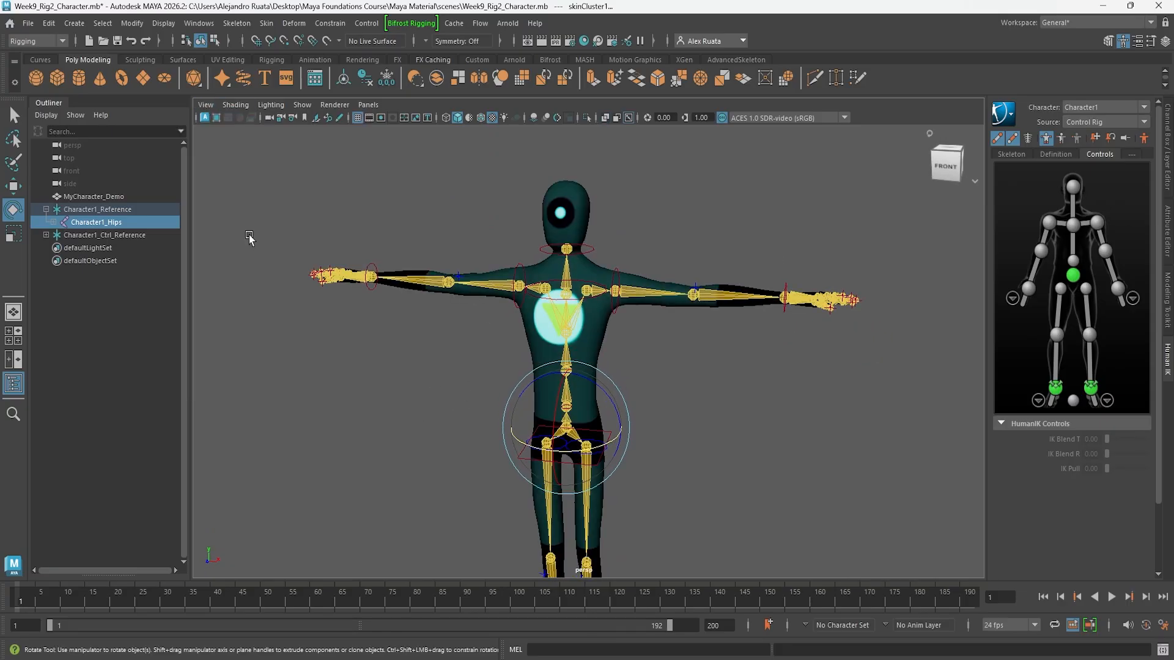
Step: Rotate the left shoulder effector downward to test the arm's skin deformation, and undo the rotation
scroll(575, 260, up, 5)
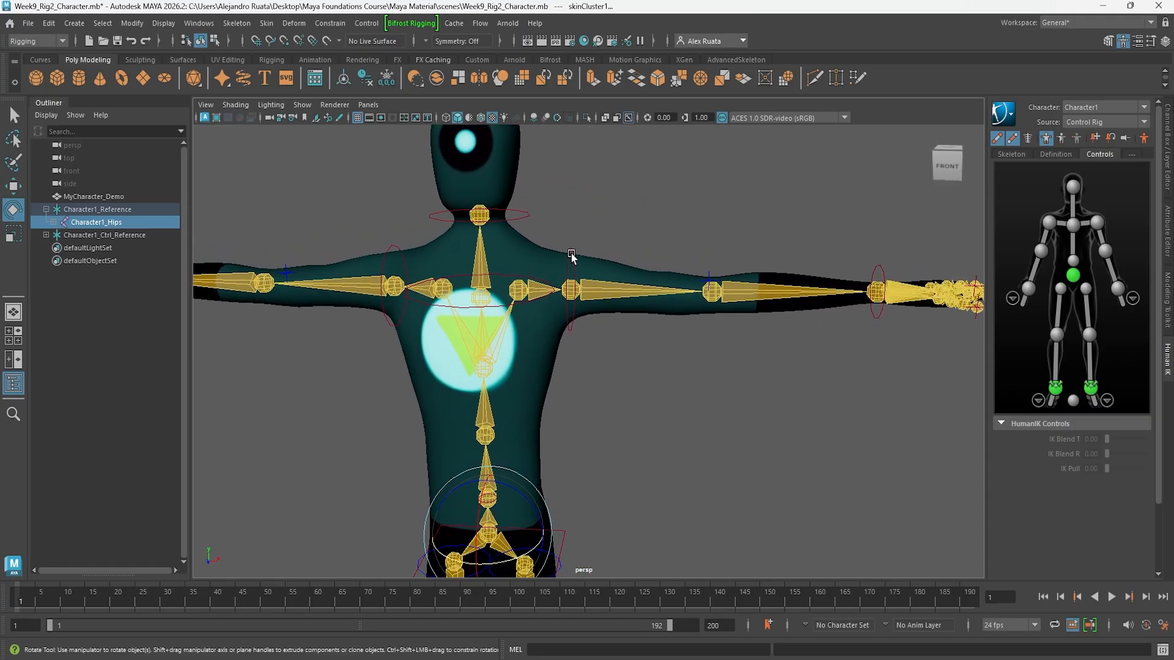
click(573, 234)
alt+middle_drag(574, 233, 580, 253)
drag(602, 258, 621, 320)
key(ctrl+z)
Step: Rotate the left pinky's base control sideways by about 52° to test how the finger deforms
alt+middle_drag(660, 302, 493, 308)
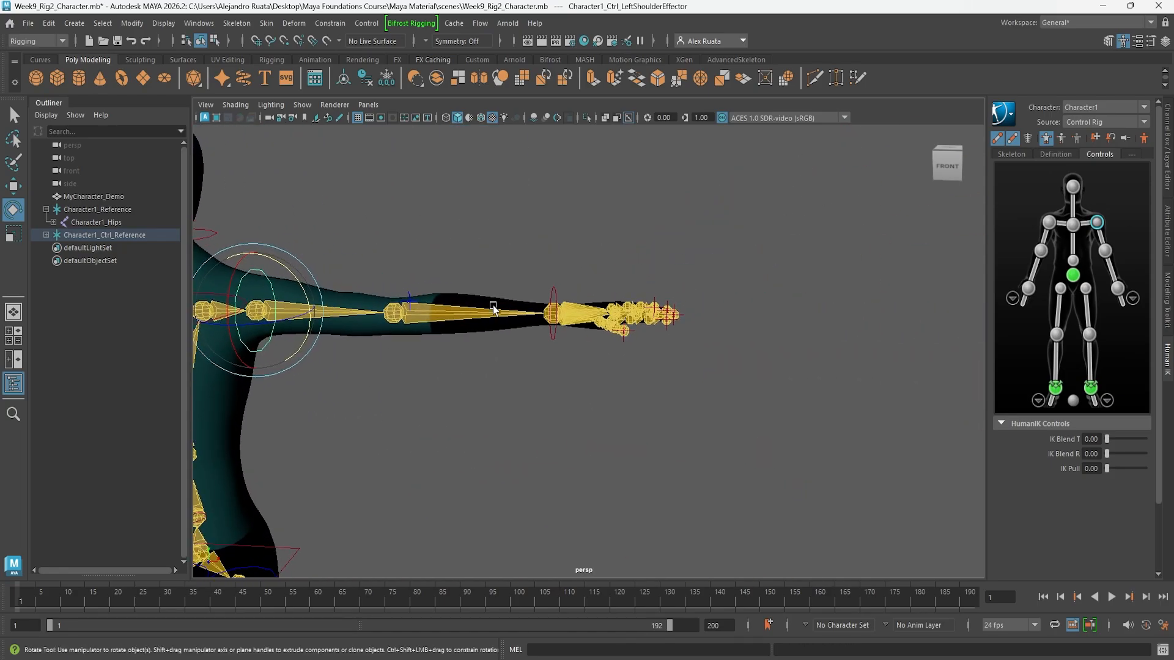
alt+drag(493, 308, 517, 385)
scroll(516, 386, up, 5)
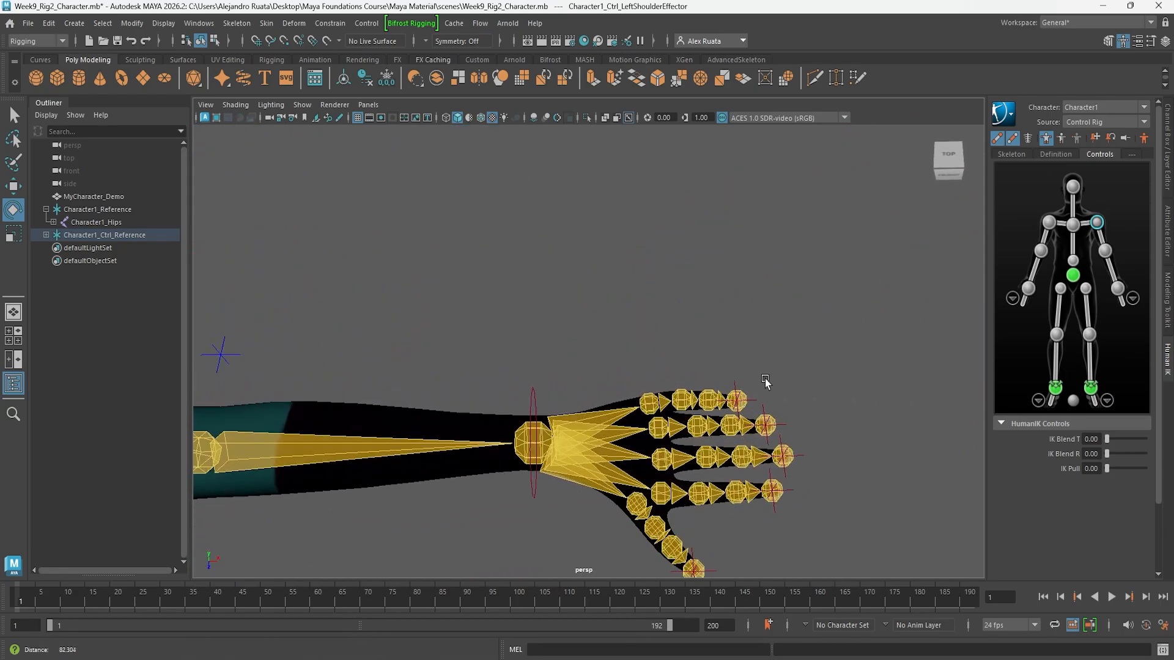
click(641, 417)
drag(608, 428, 598, 377)
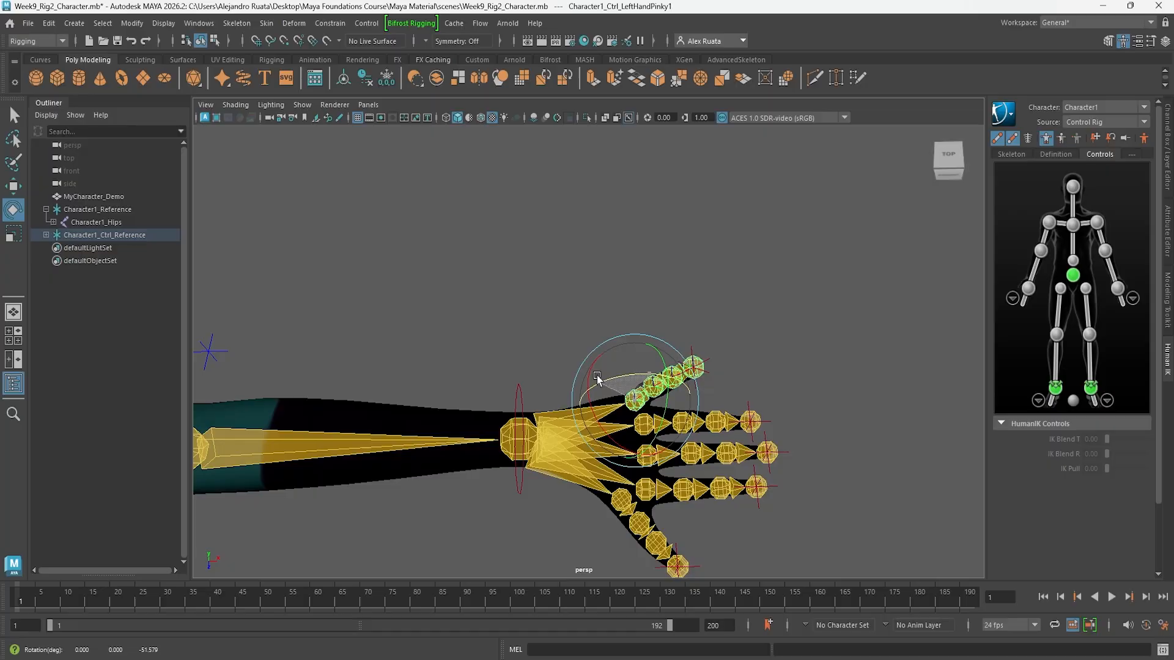
drag(598, 378, 663, 384)
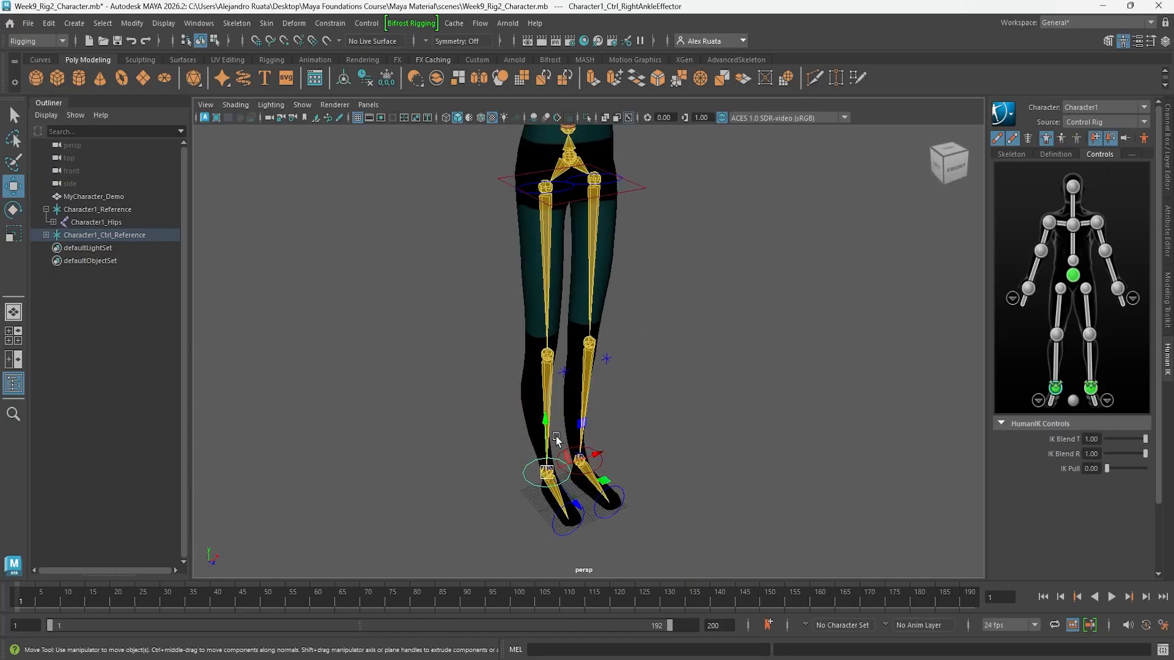
Step: Raise the right ankle effector to test how the leg bends, and undo the move
drag(551, 425, 553, 350)
key(ctrl+z)
scroll(555, 349, down, 5)
alt+middle_drag(567, 306, 572, 426)
mouse_move(573, 427)
alt+mouse_down()
mouse_move(428, 443)
mouse_move(483, 445)
mouse_move(553, 424)
alt+mouse_up()
mouse_move(553, 424)
alt+right_down()
mouse_move(524, 418)
mouse_move(541, 422)
alt+right_up()
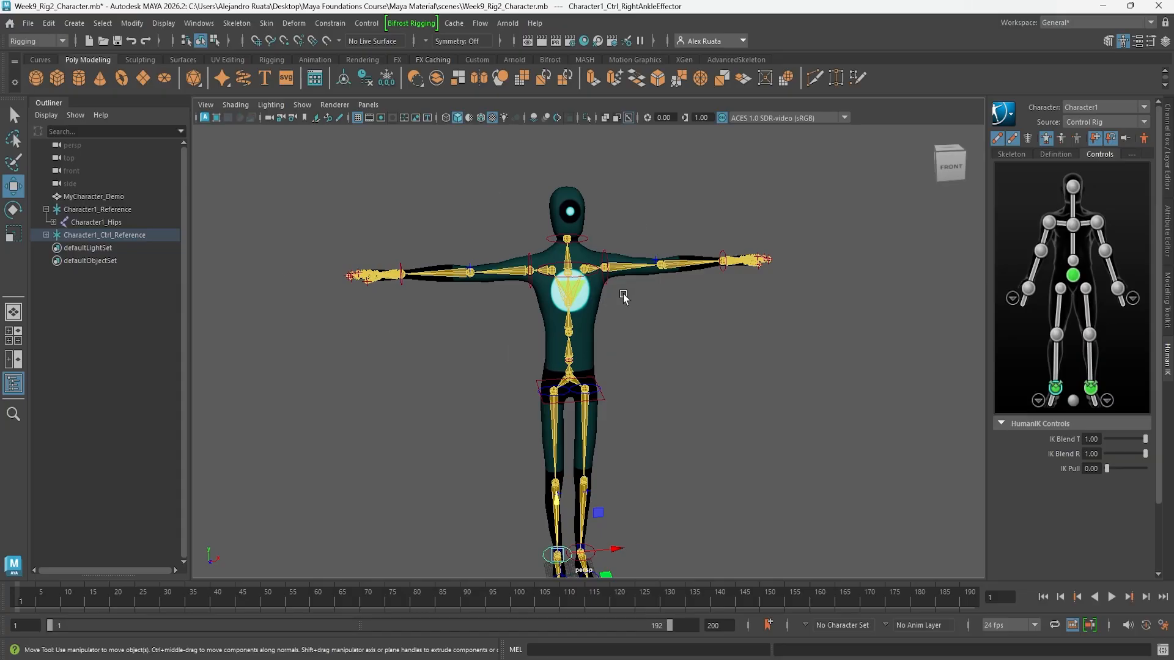
Step: Rotate the head effector to test the neck and head deformation, and undo the rotation
alt+middle_drag(622, 297, 626, 353)
alt+drag(627, 352, 561, 348)
click(570, 277)
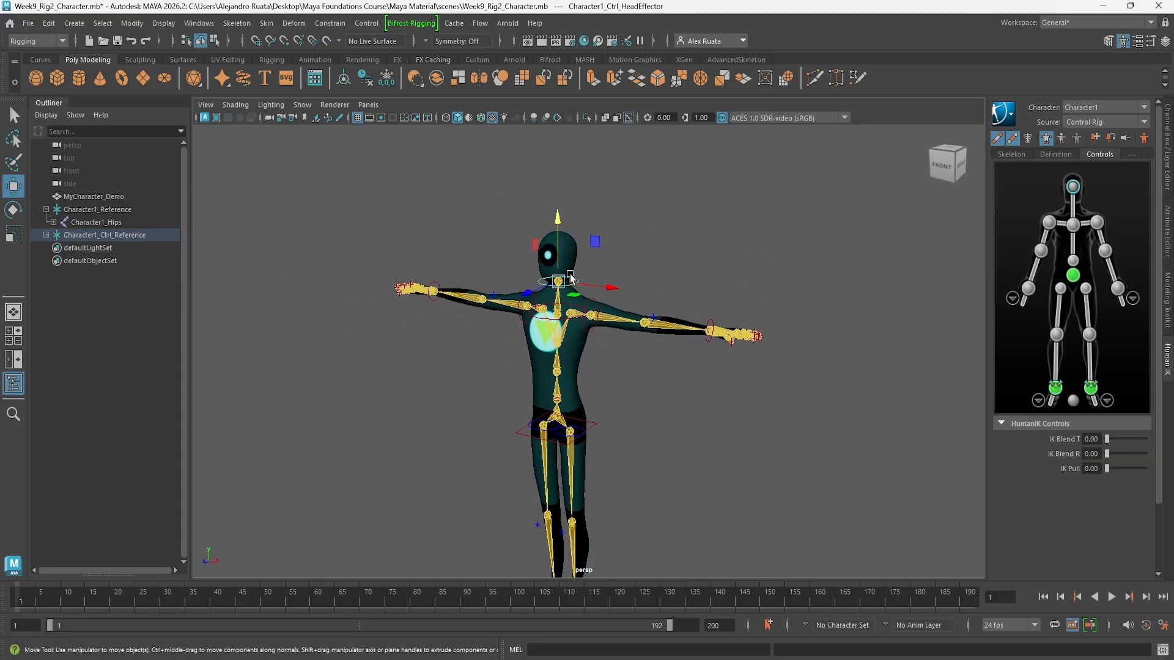
key(e)
drag(551, 251, 717, 315)
key(ctrl+z)
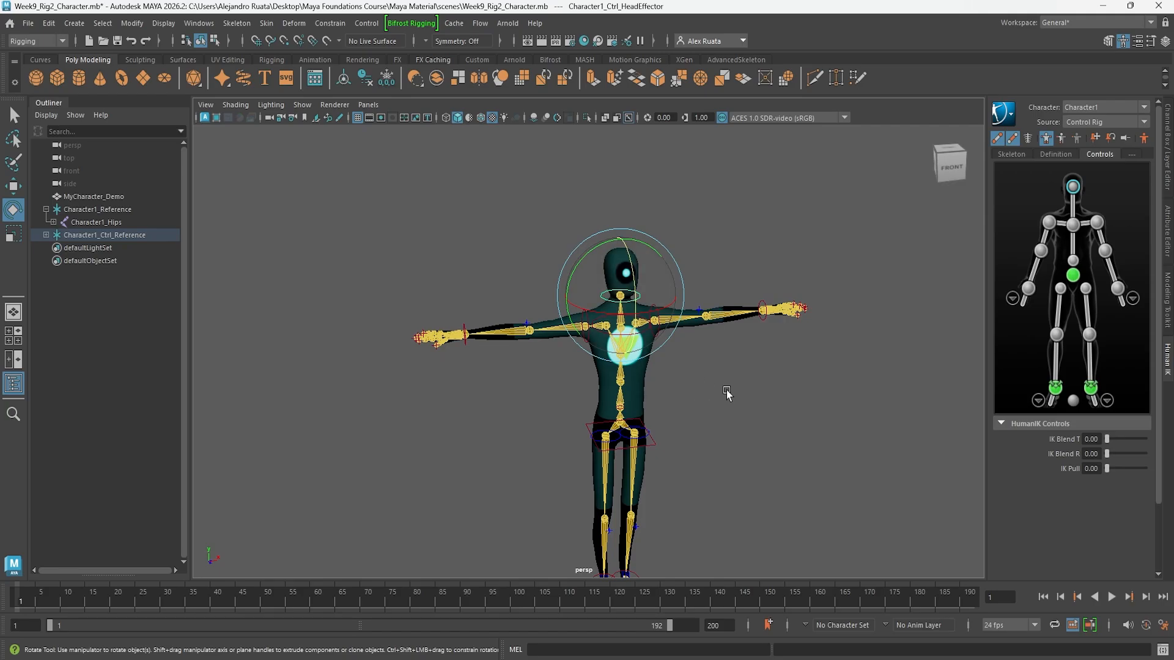
Step: Inspect the skinned character and its control rig from the front and both sides
key(w)
mouse_move(538, 413)
alt+mouse_down()
mouse_move(589, 434)
mouse_move(561, 419)
mouse_move(467, 414)
mouse_move(233, 420)
mouse_move(640, 398)
mouse_move(812, 414)
mouse_move(487, 438)
mouse_move(490, 426)
mouse_move(581, 403)
mouse_move(548, 409)
alt+mouse_up()
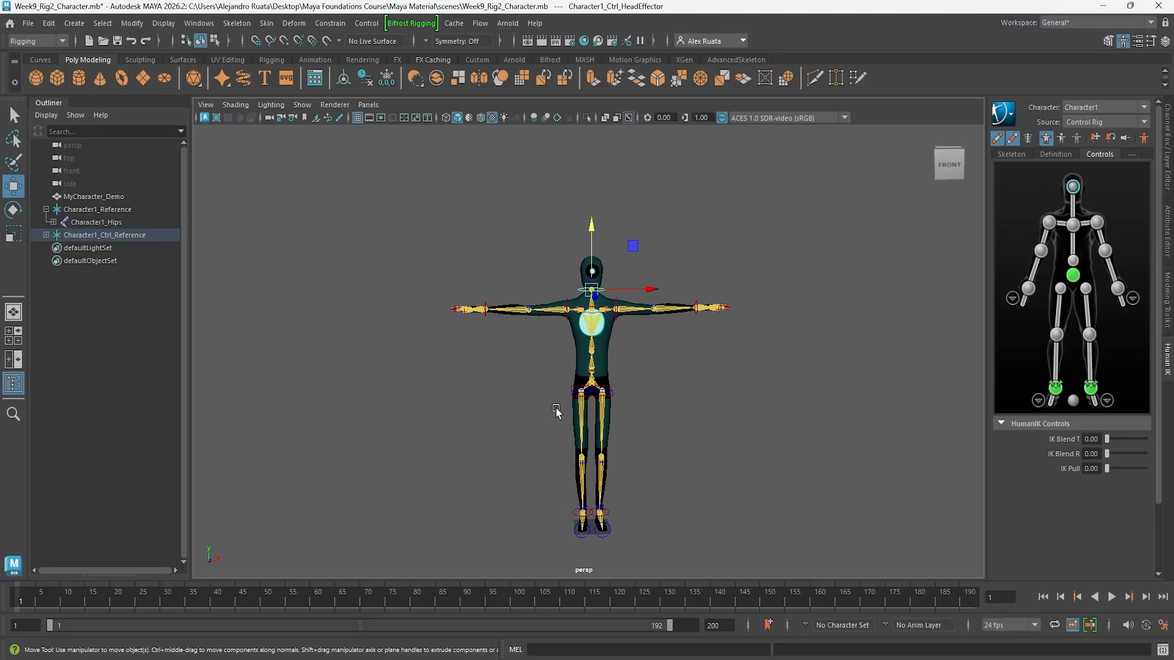
alt+middle_drag(558, 410, 556, 388)
alt+right_drag(555, 387, 729, 398)
alt+drag(729, 399, 651, 389)
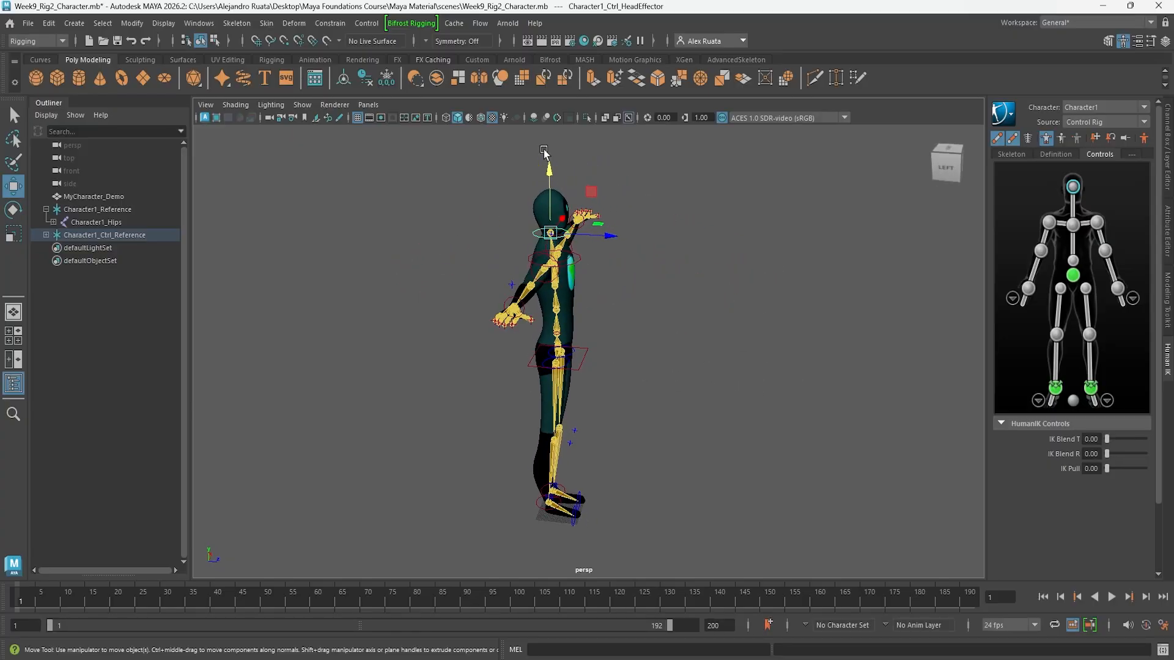
alt+drag(622, 324, 347, 349)
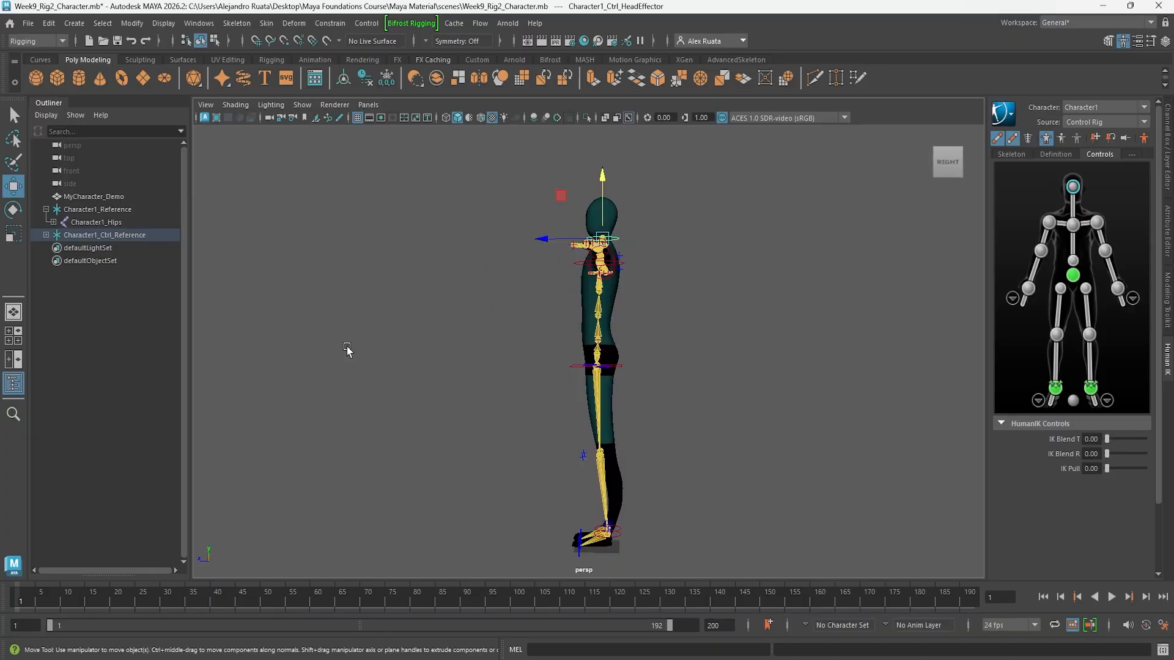
alt+drag(412, 360, 453, 405)
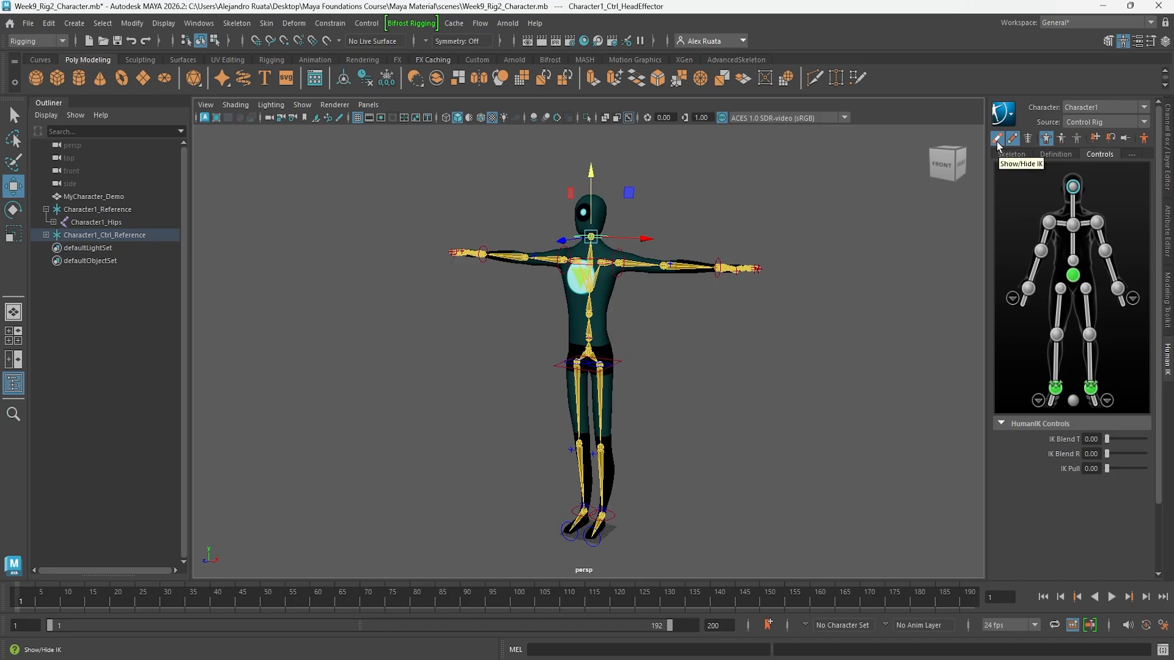
Step: Toggle the display of the control rig's IK effectors around the character, leaving them hidden
click(998, 142)
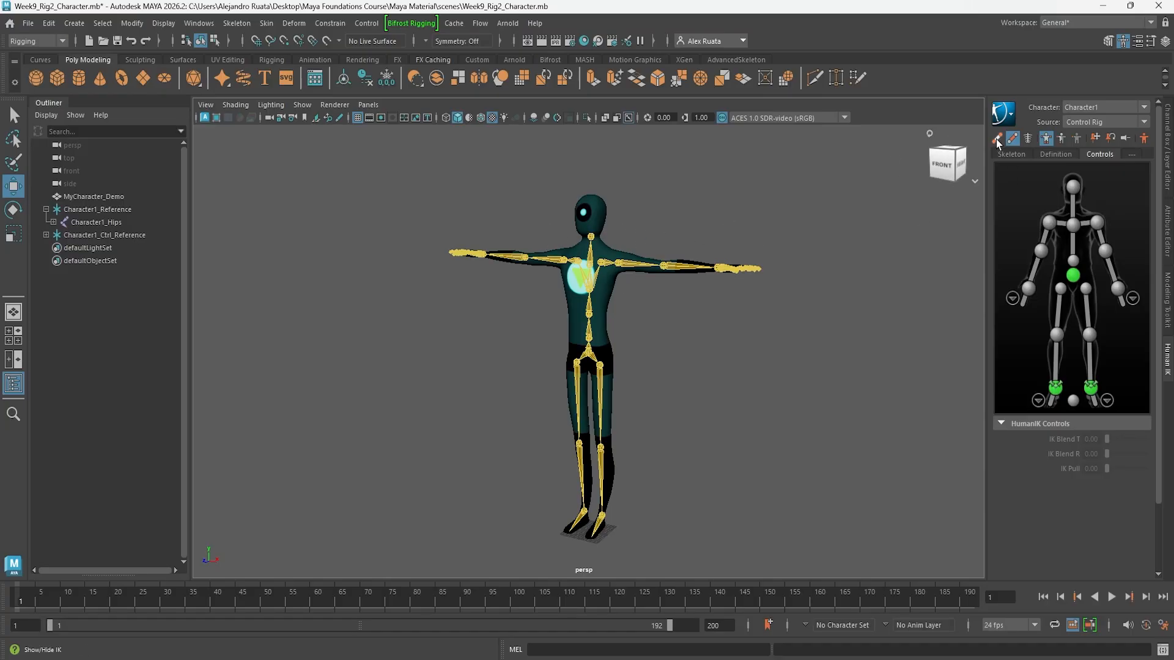
alt+drag(692, 217, 763, 251)
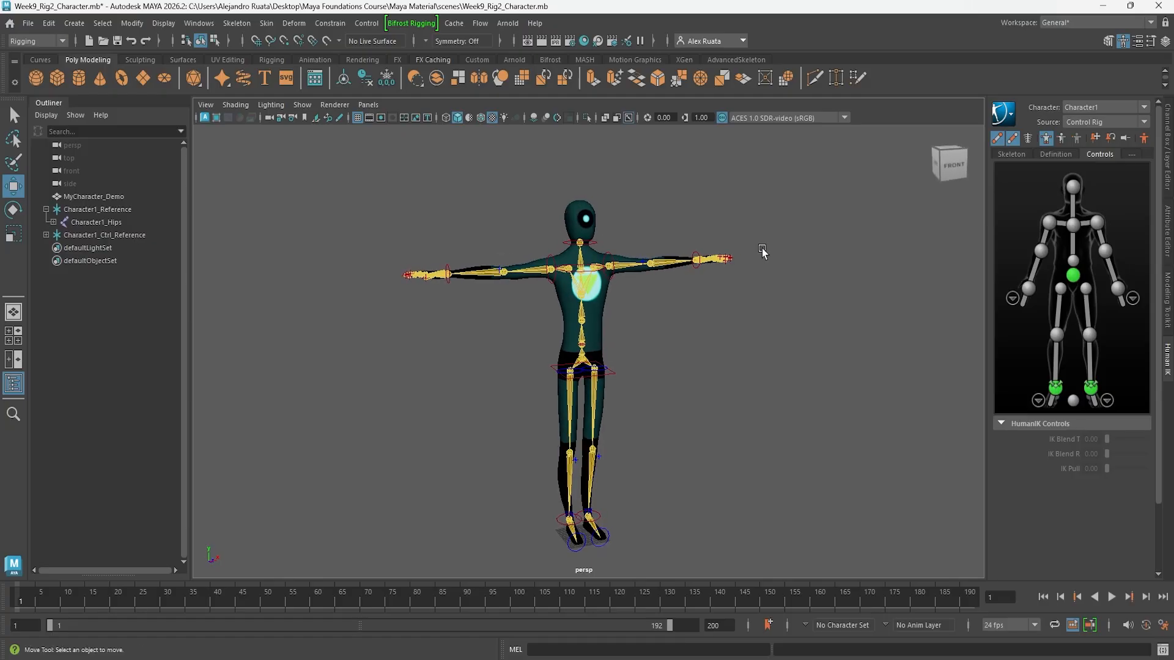
click(996, 140)
click(997, 141)
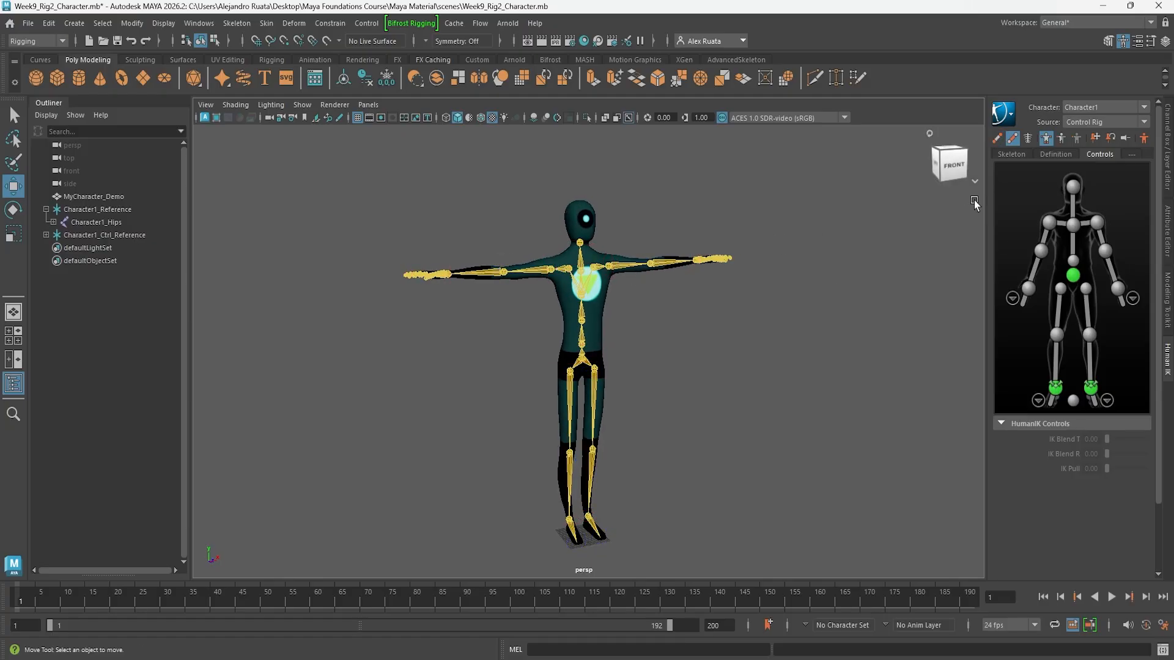
Step: Hide the skeleton to view only the character mesh, and show both the skeleton and the IK effectors again
click(1013, 138)
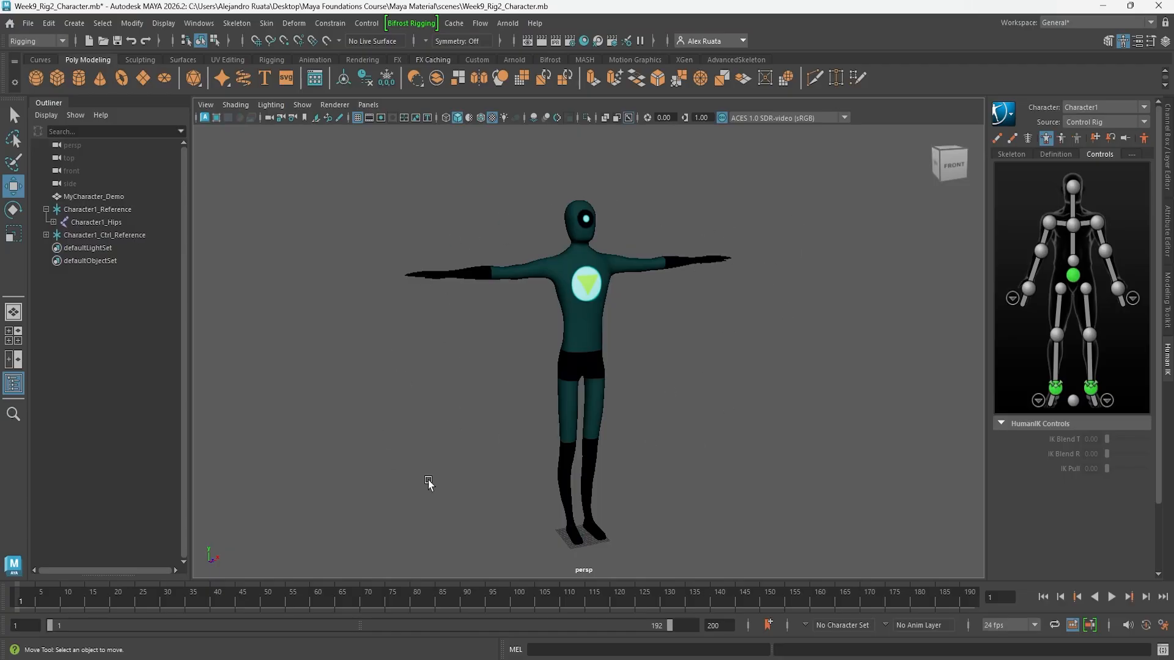
click(598, 291)
click(664, 321)
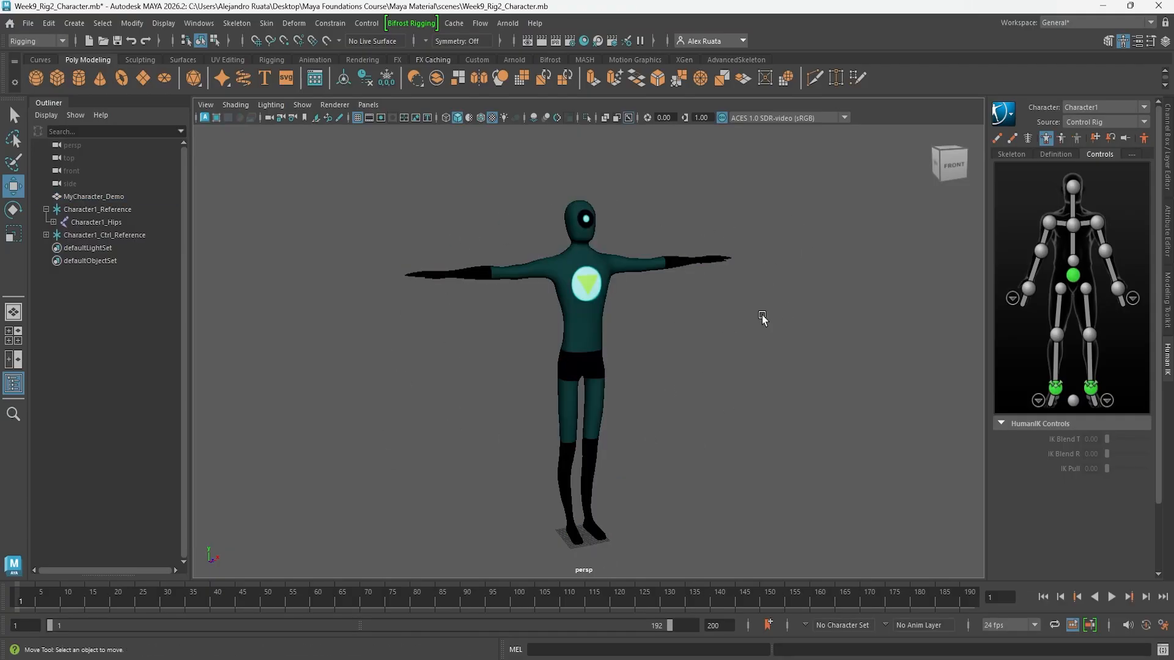
click(1012, 138)
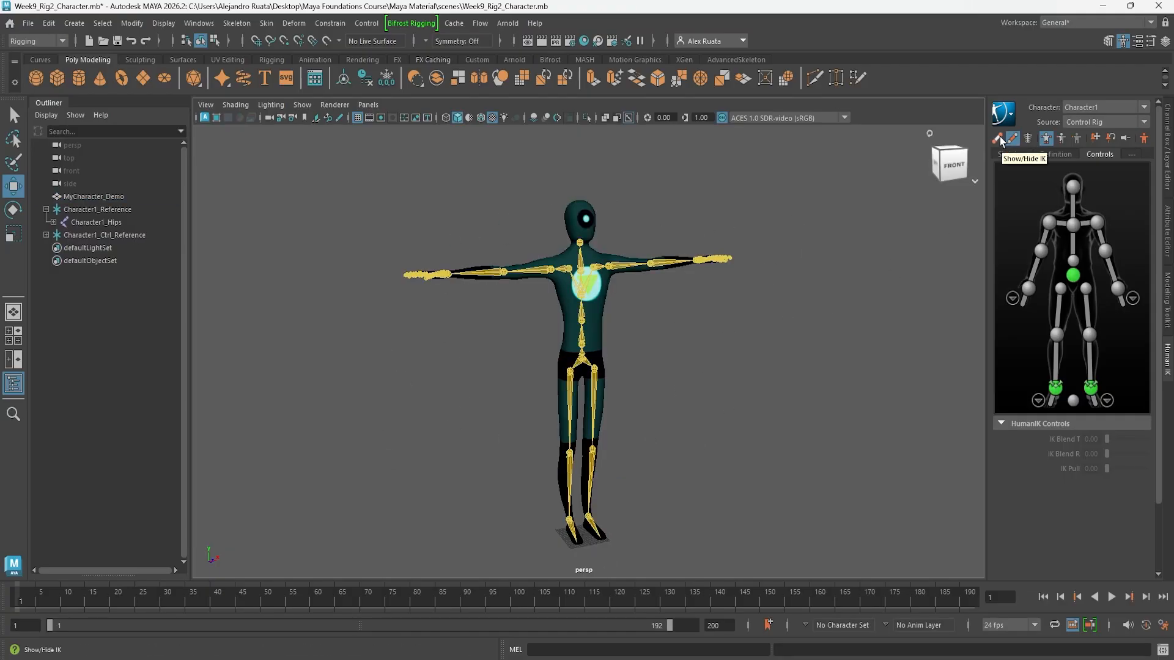
click(1000, 137)
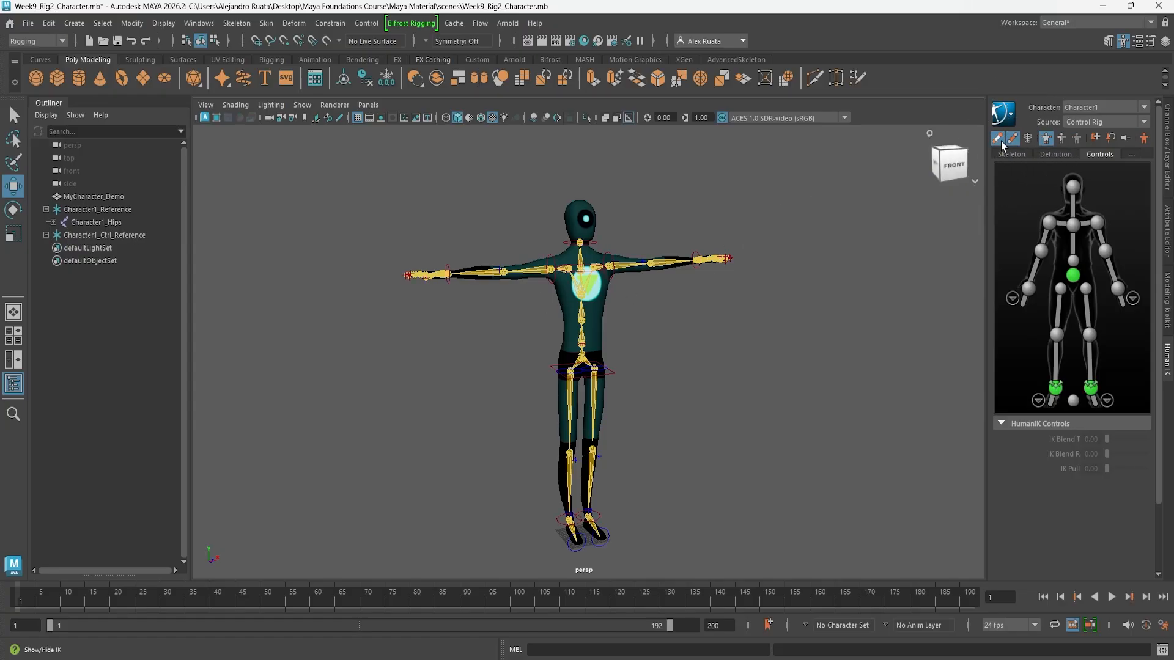
Step: Rotate the left and right shoulder effectors to lower the arms to the body's sides, and tilt the head with the head effector
alt+drag(656, 271, 657, 345)
click(634, 301)
scroll(643, 313, up, 4)
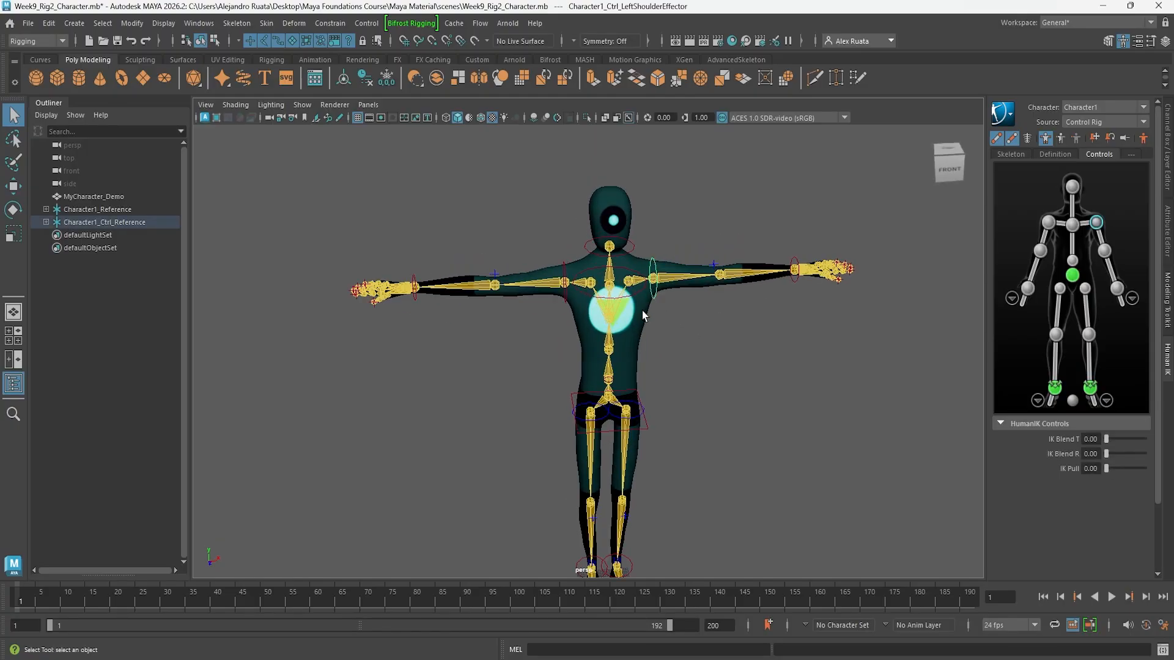
key(e)
drag(667, 250, 567, 267)
click(566, 277)
drag(573, 228, 511, 268)
alt+middle_drag(660, 269, 642, 273)
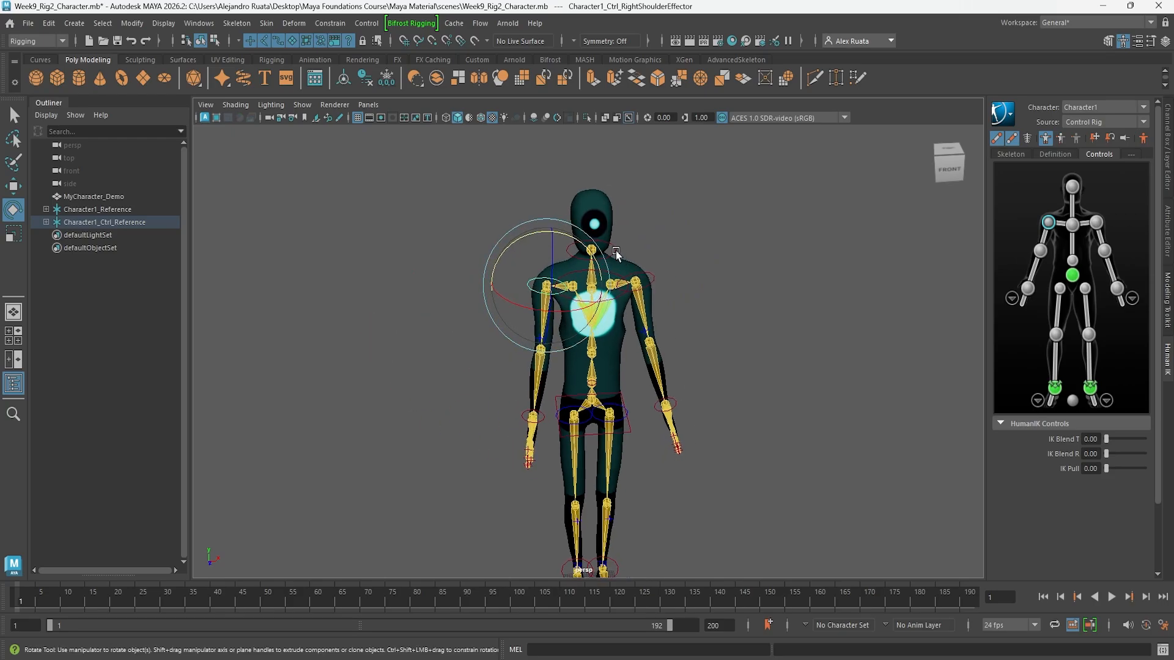
click(594, 216)
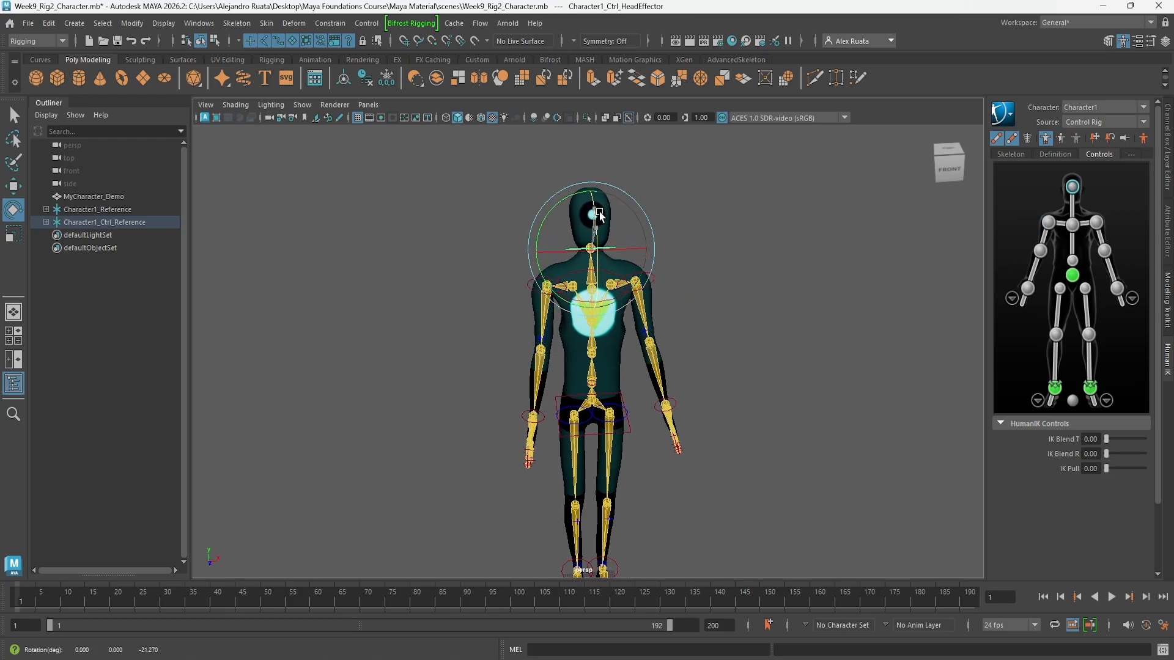
alt+drag(590, 205, 581, 288)
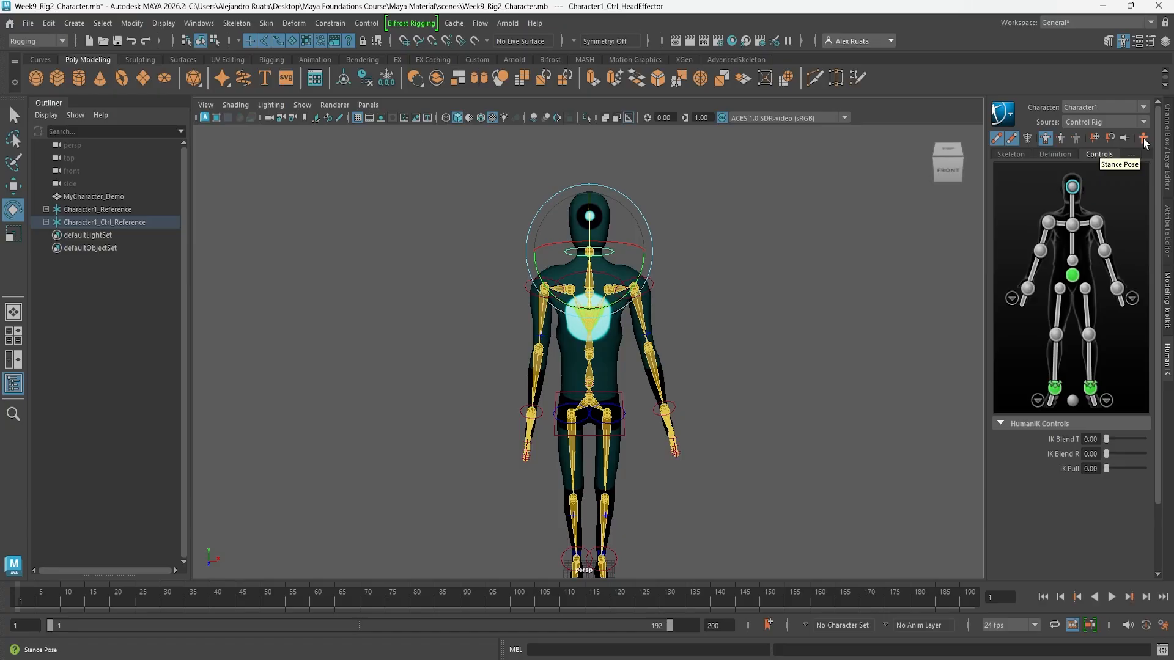
Step: Reset the posed control rig to its Stance Pose
click(1051, 155)
click(1013, 155)
click(1099, 154)
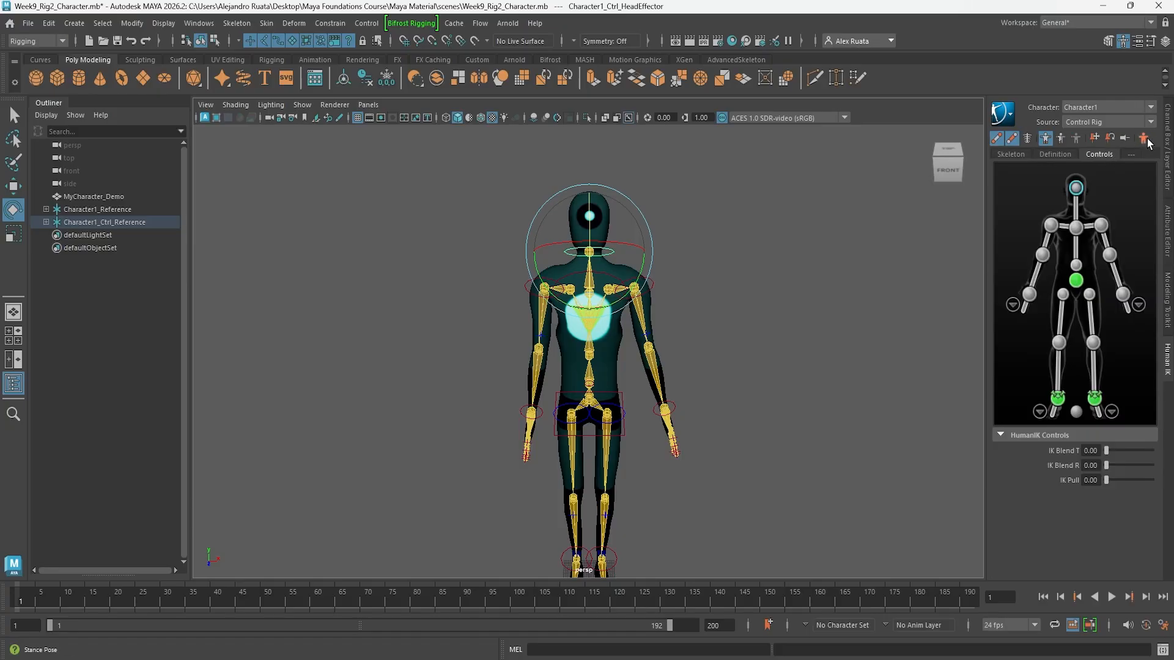
click(1146, 140)
Step: Examine the full character with its skeleton and control rig from the back and the front
alt+drag(648, 294, 688, 281)
alt+right_drag(688, 281, 596, 273)
alt+drag(780, 402, 666, 396)
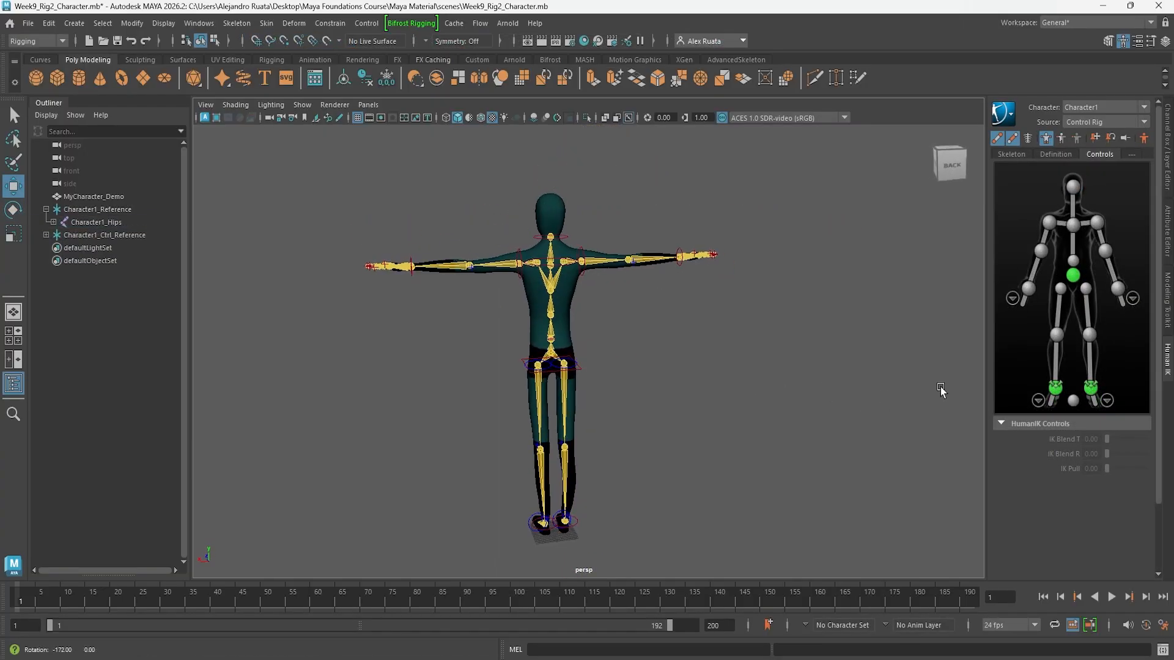
alt+middle_drag(665, 394, 618, 380)
mouse_move(618, 379)
alt+right_down()
mouse_move(665, 379)
mouse_move(636, 371)
alt+right_up()
scroll(638, 371, down, 3)
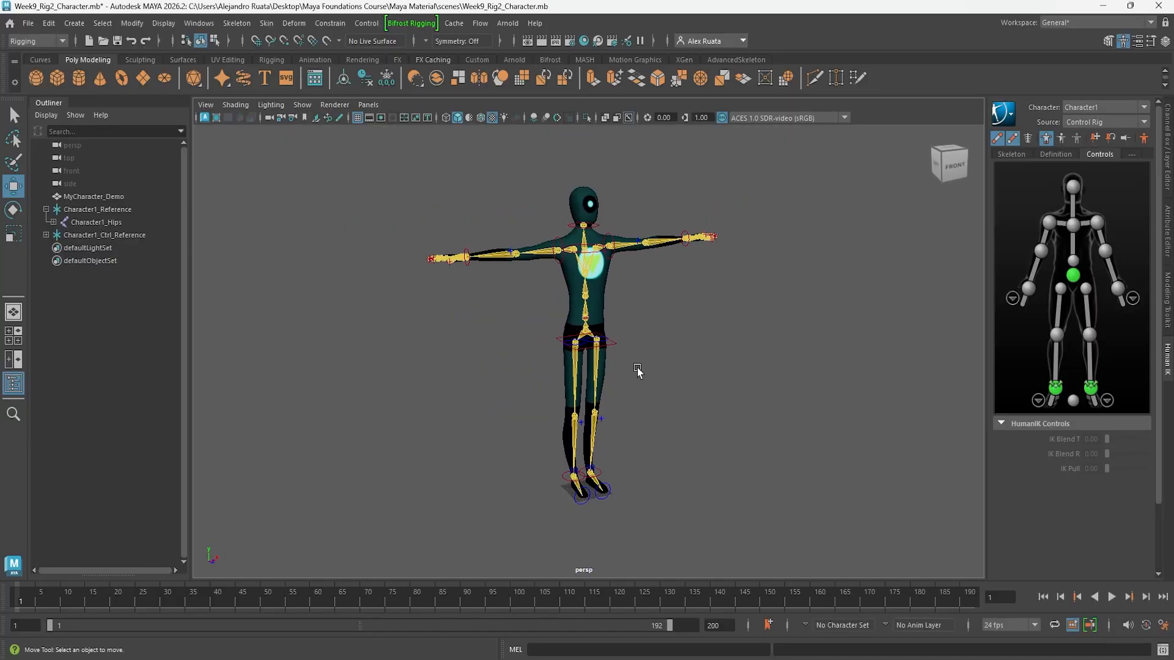